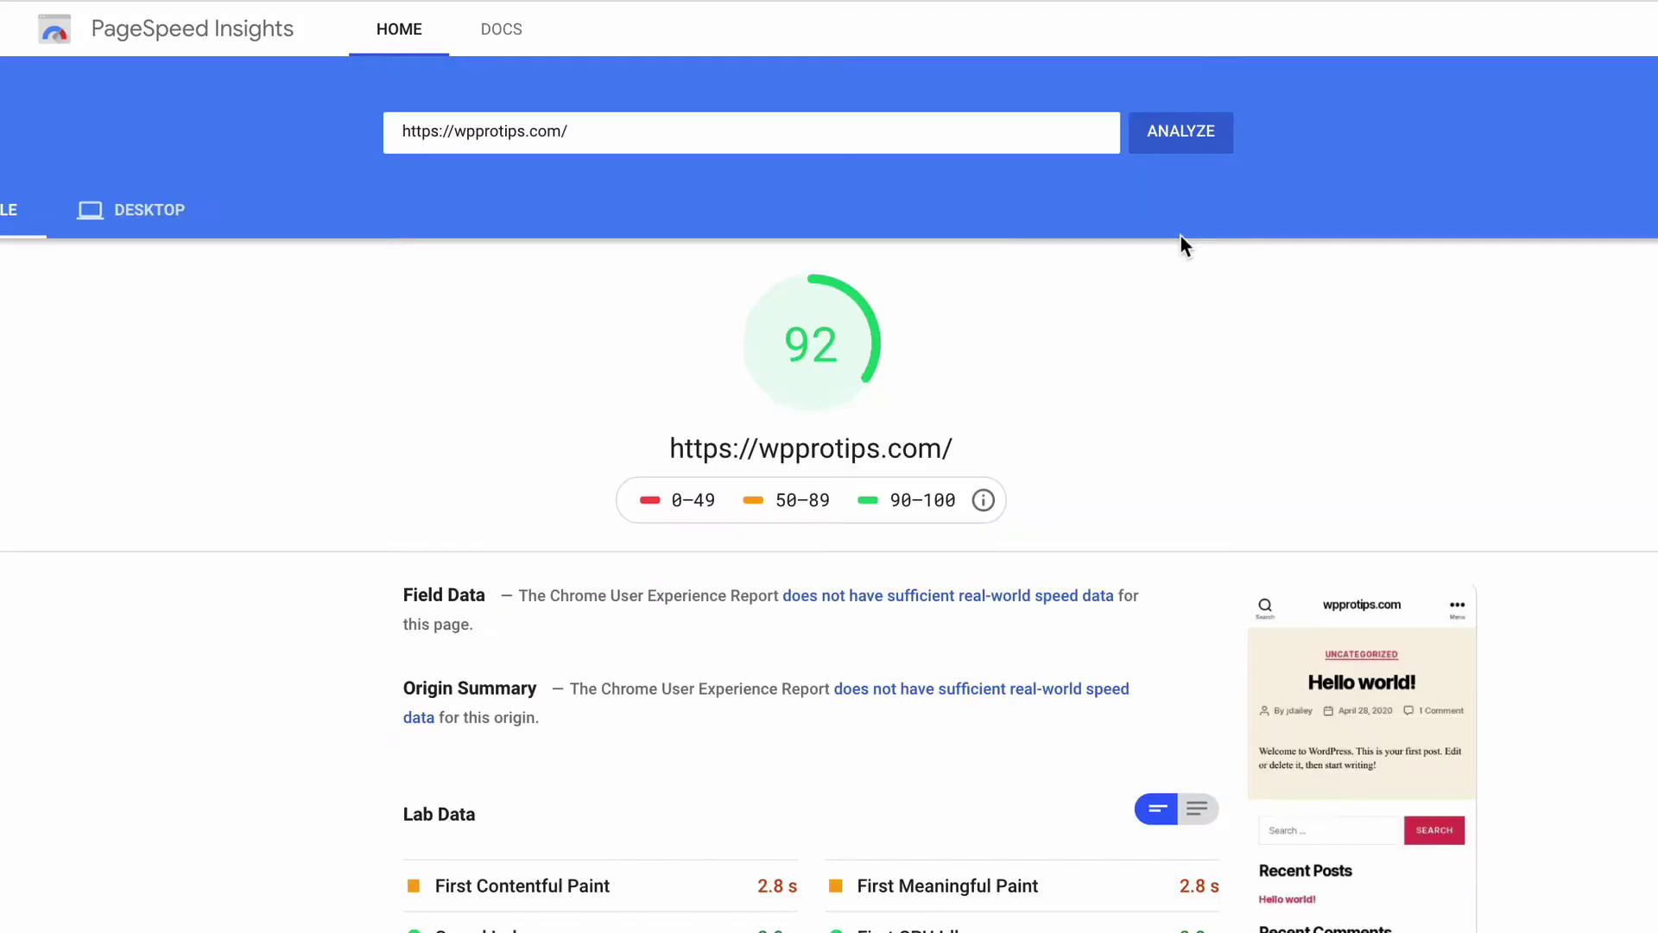
Step: Expand Passed audits (20) and show the Minify CSS details, where the theme stylesheet could save 6 KB
{"action": "scroll", "coordinate": [1216, 611], "scroll_direction": "down", "scroll_amount": 8}
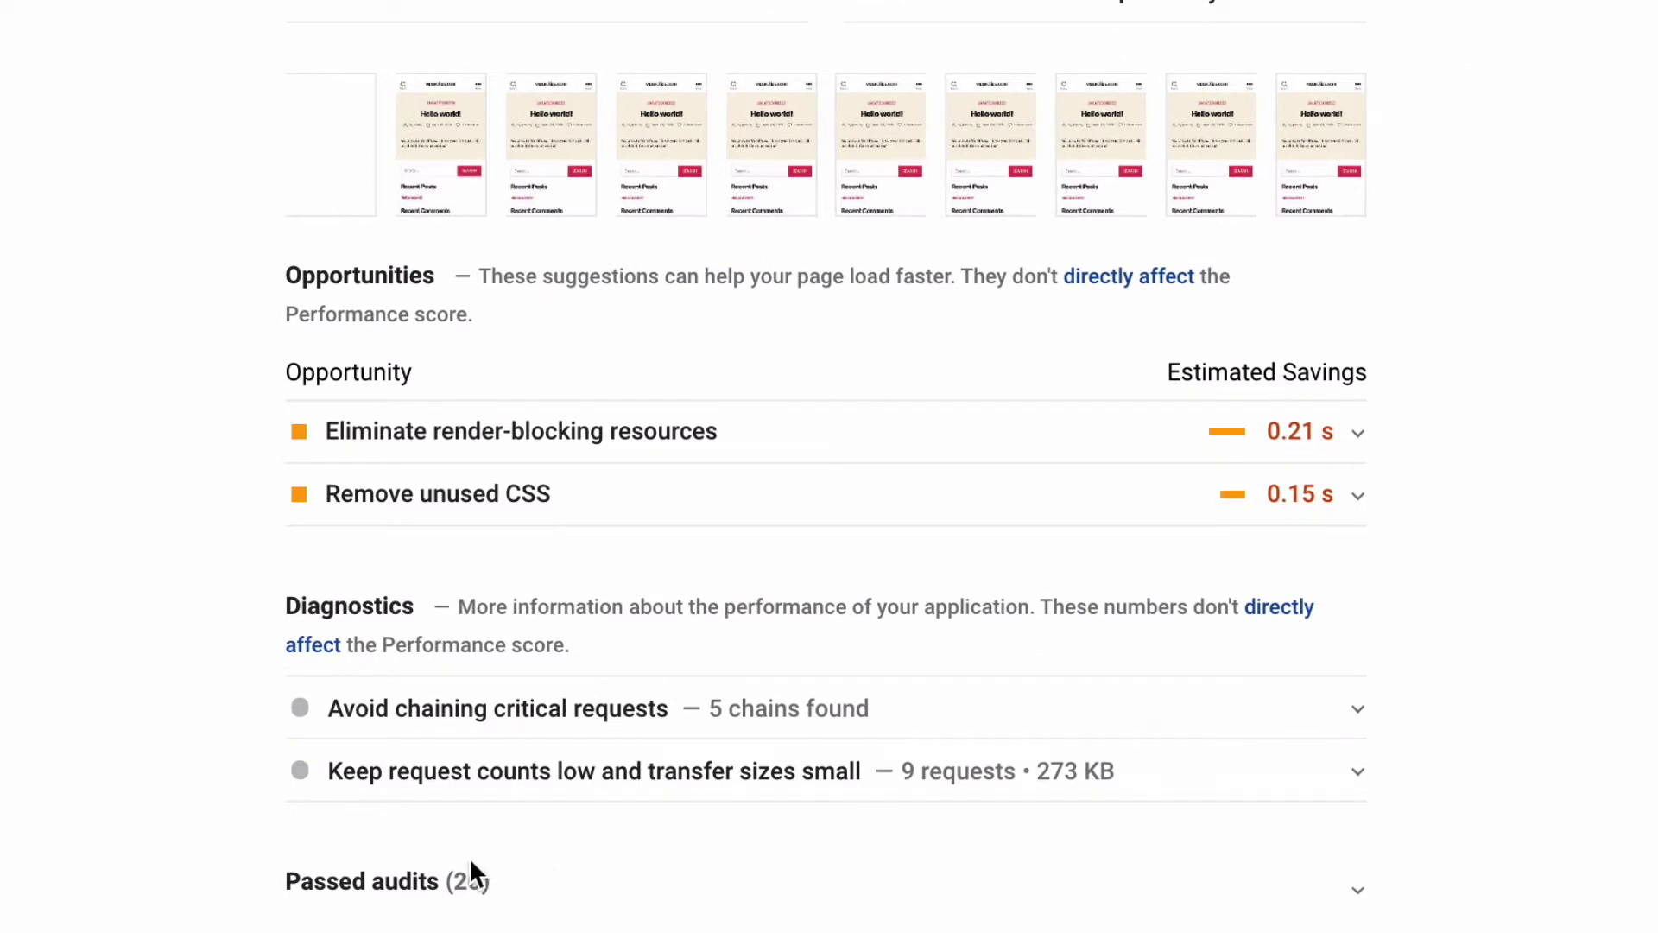
{"action": "left_click", "coordinate": [466, 879]}
{"action": "scroll", "coordinate": [463, 741], "scroll_direction": "down", "scroll_amount": 4}
{"action": "left_click", "coordinate": [471, 721]}
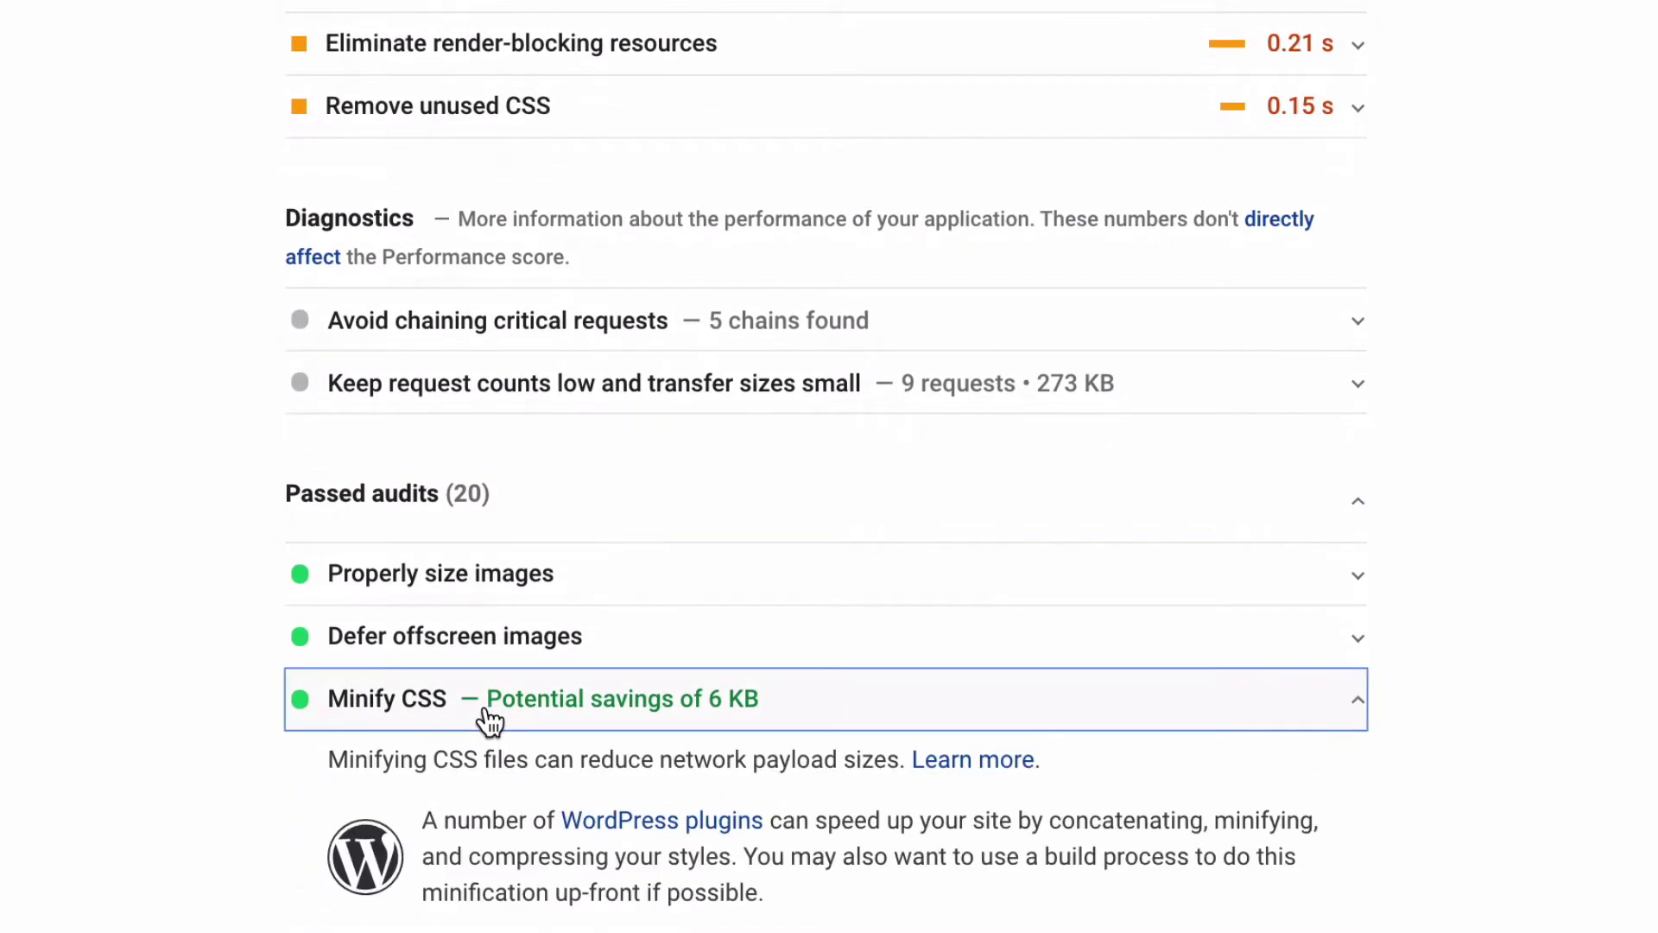
{"action": "scroll", "coordinate": [491, 720], "scroll_direction": "down", "scroll_amount": 4}
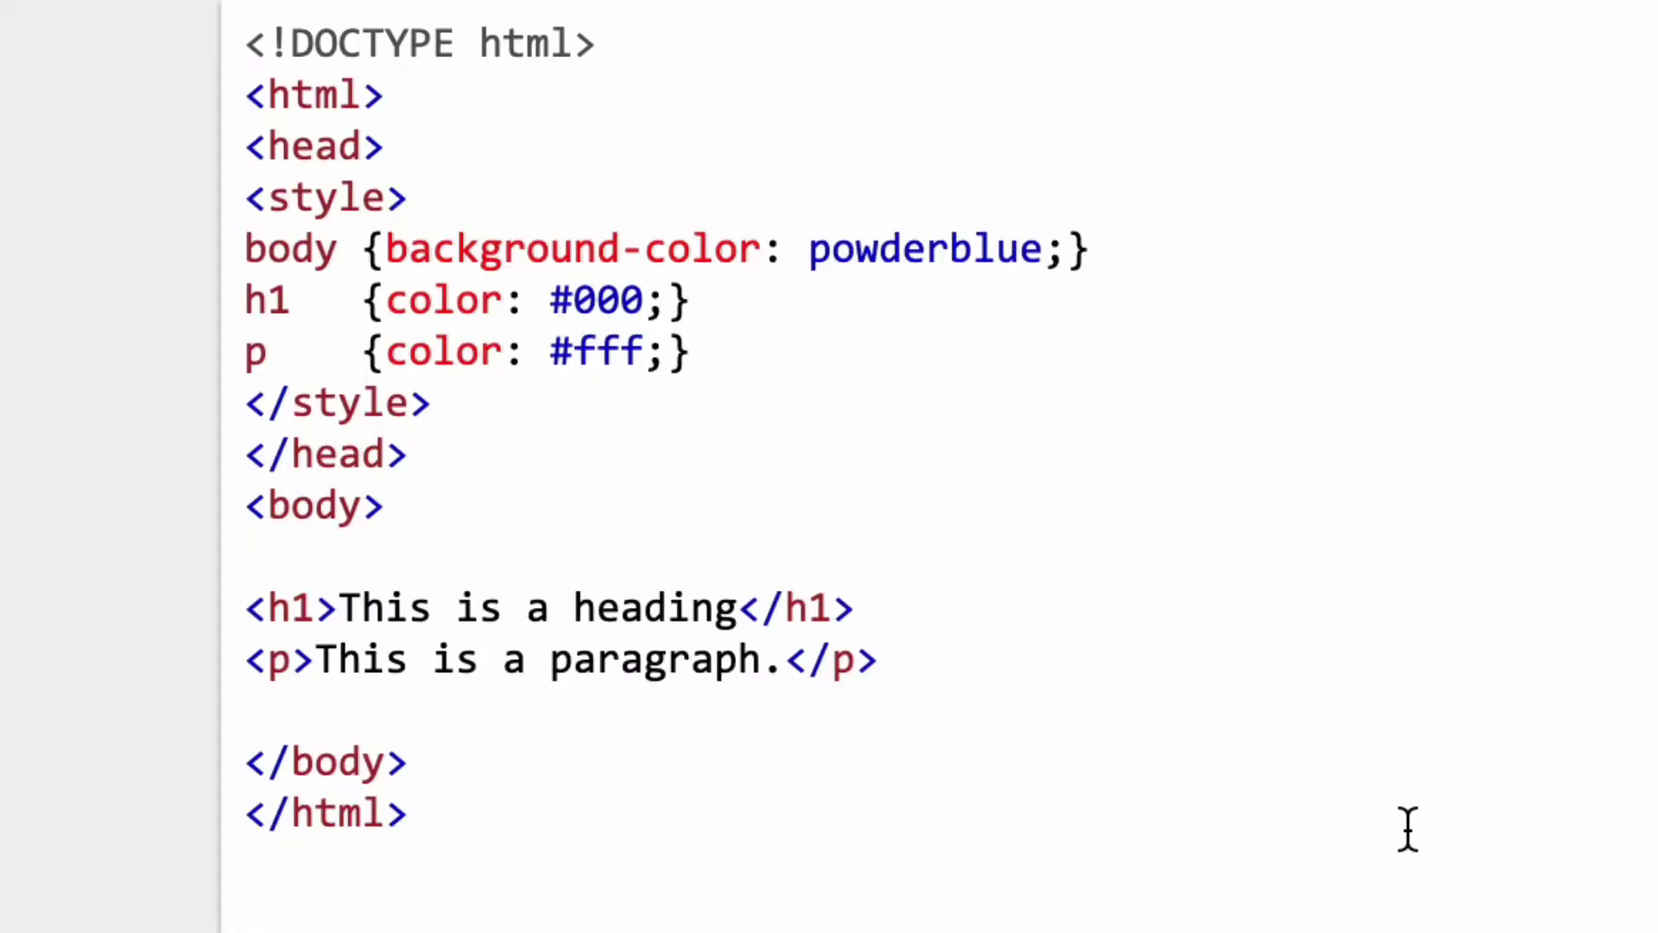
Step: Add /*this is a comment*/ after <style> and lengthen the h1 and paragraph colours to #000000 and #ffffff
{"action": "key", "text": "Return"}
{"action": "type", "text": "/*this is a co"}
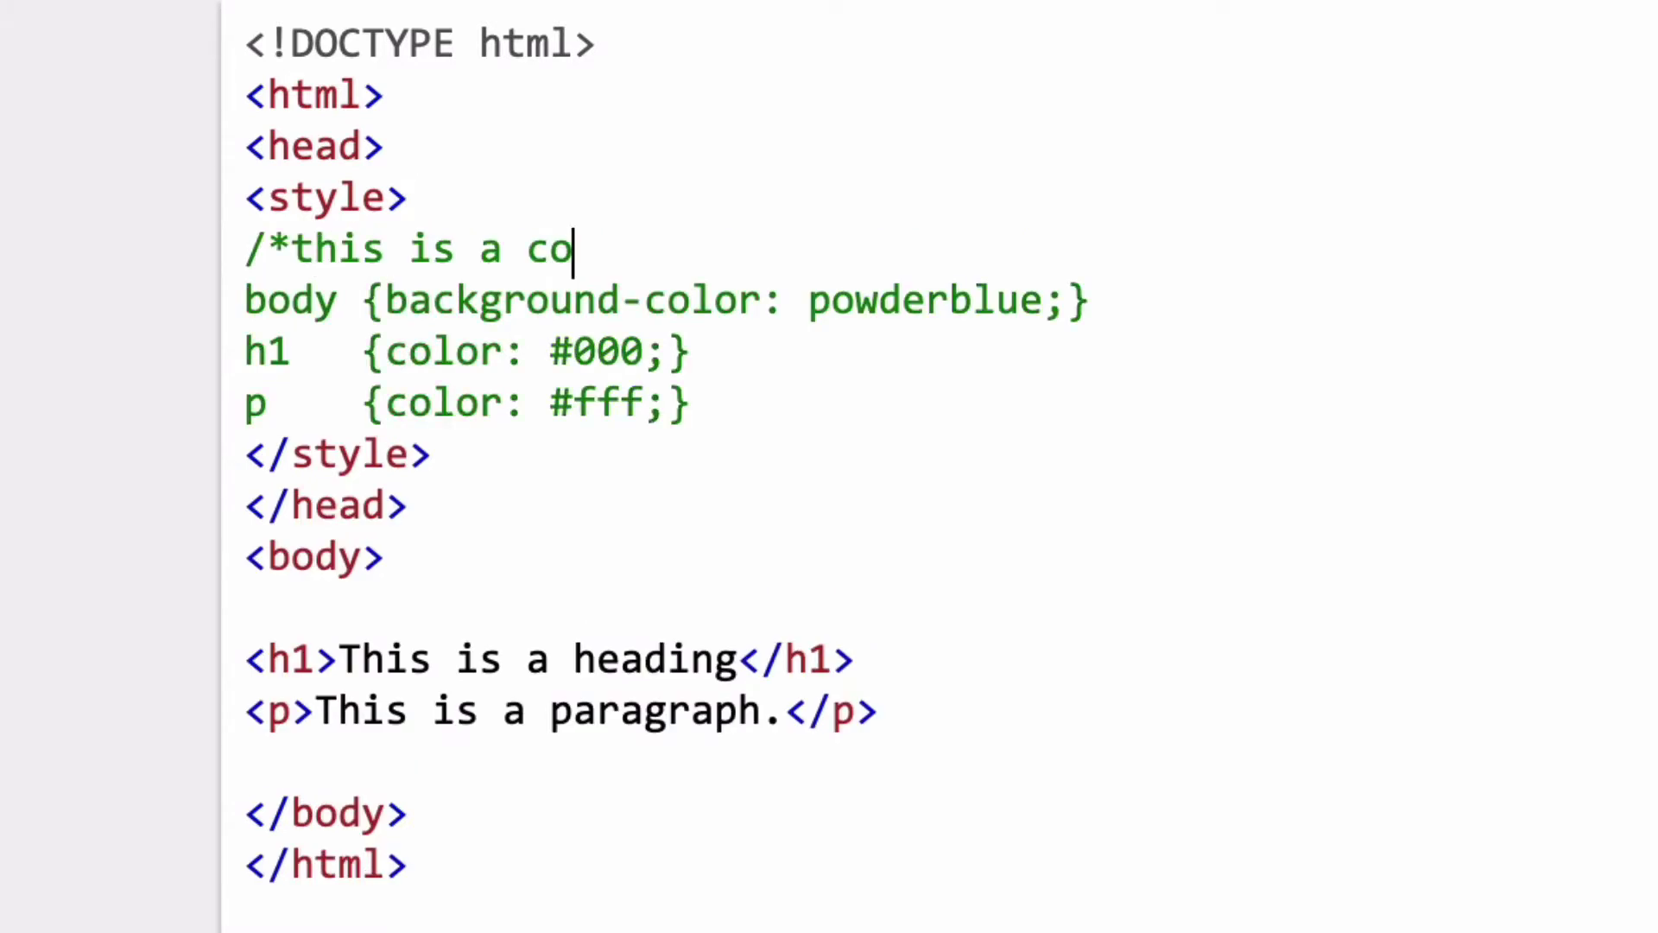
{"action": "type", "text": "mment*/"}
{"action": "left_click", "coordinate": [643, 352]}
{"action": "type", "text": "0000"}
{"action": "left_click", "coordinate": [644, 403]}
{"action": "type", "text": "fff"}
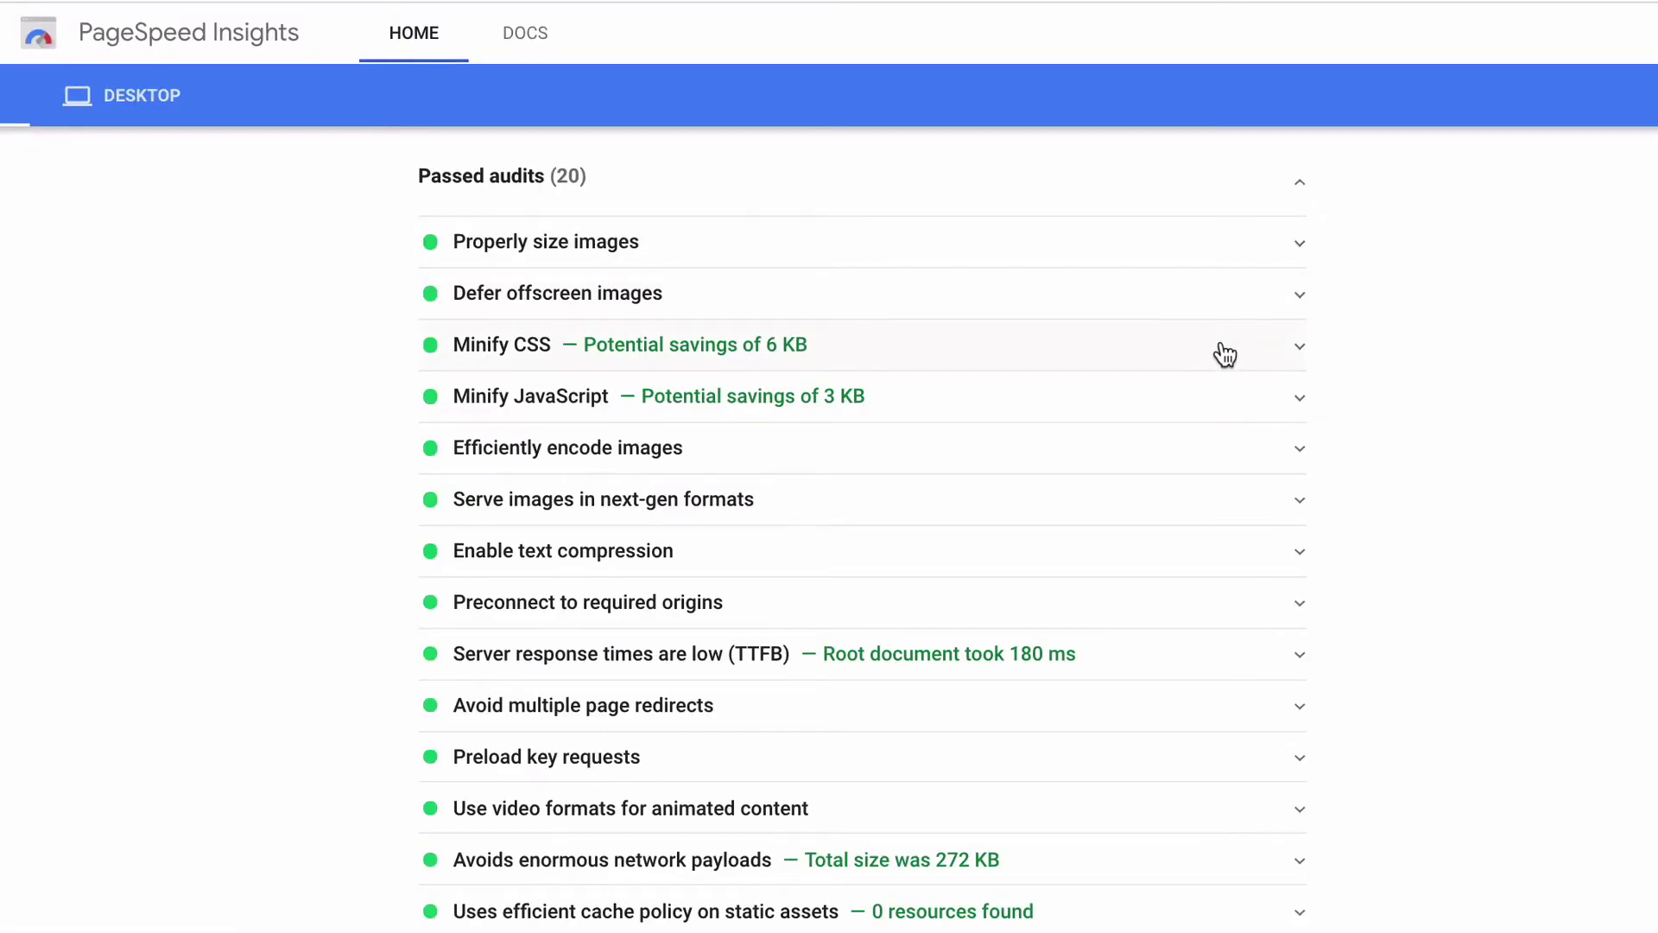
Step: Expand the Minify CSS and Minify JavaScript audits to see the flagged files, then collapse the JavaScript details
{"action": "left_click", "coordinate": [1225, 354]}
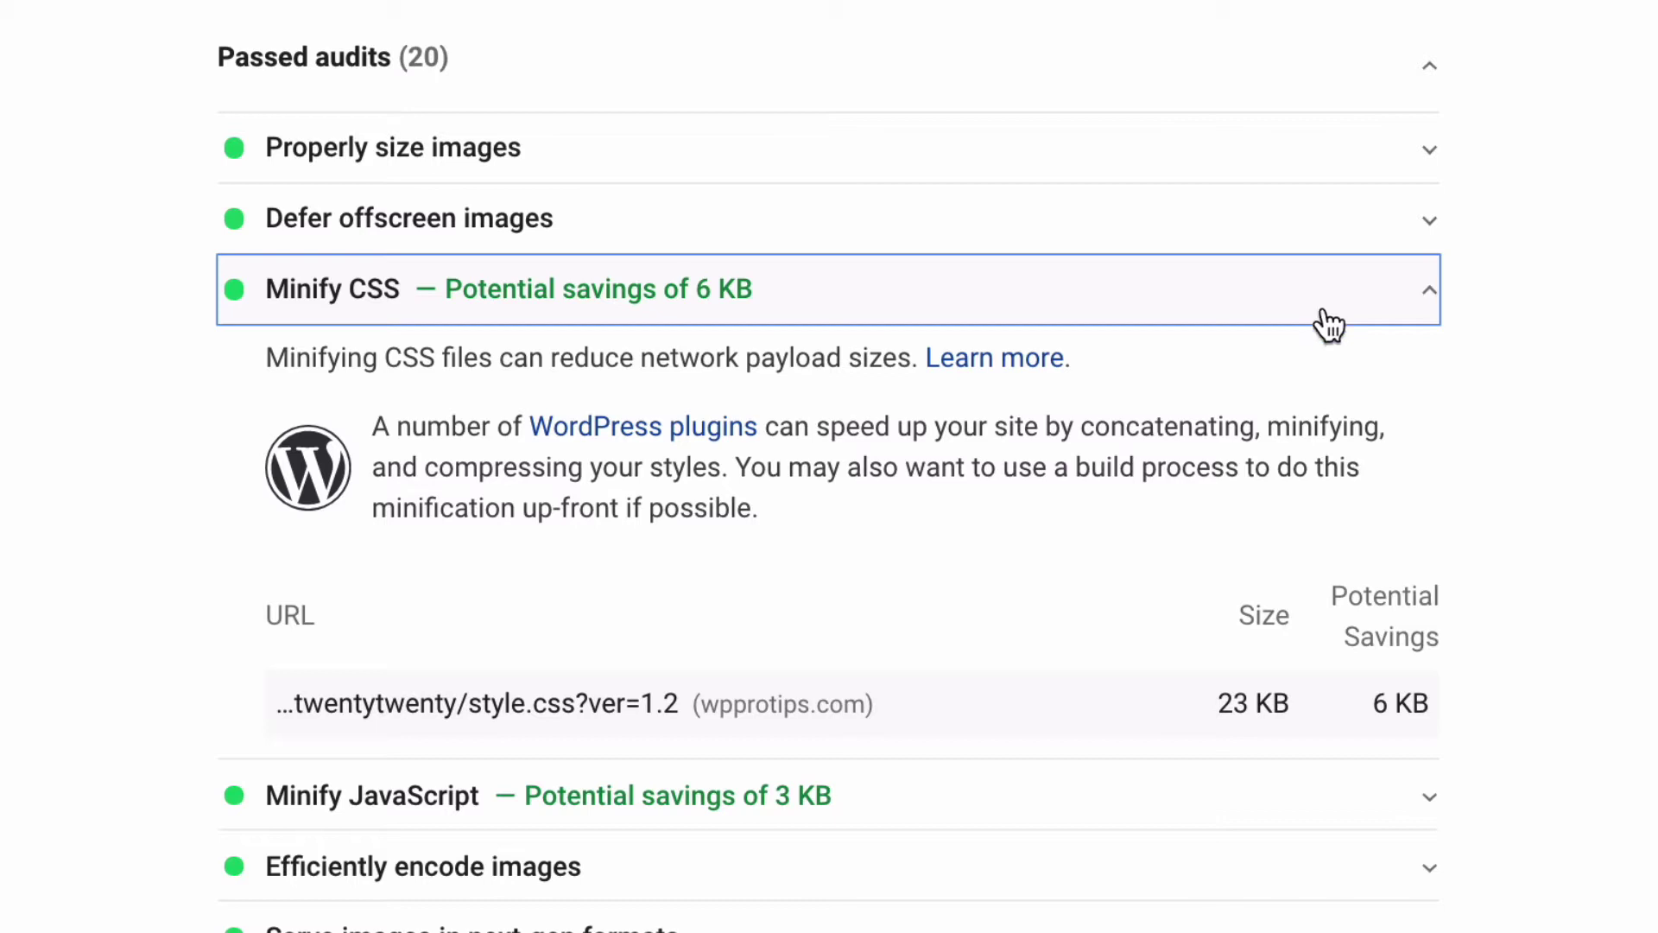
{"action": "left_click", "coordinate": [1344, 796]}
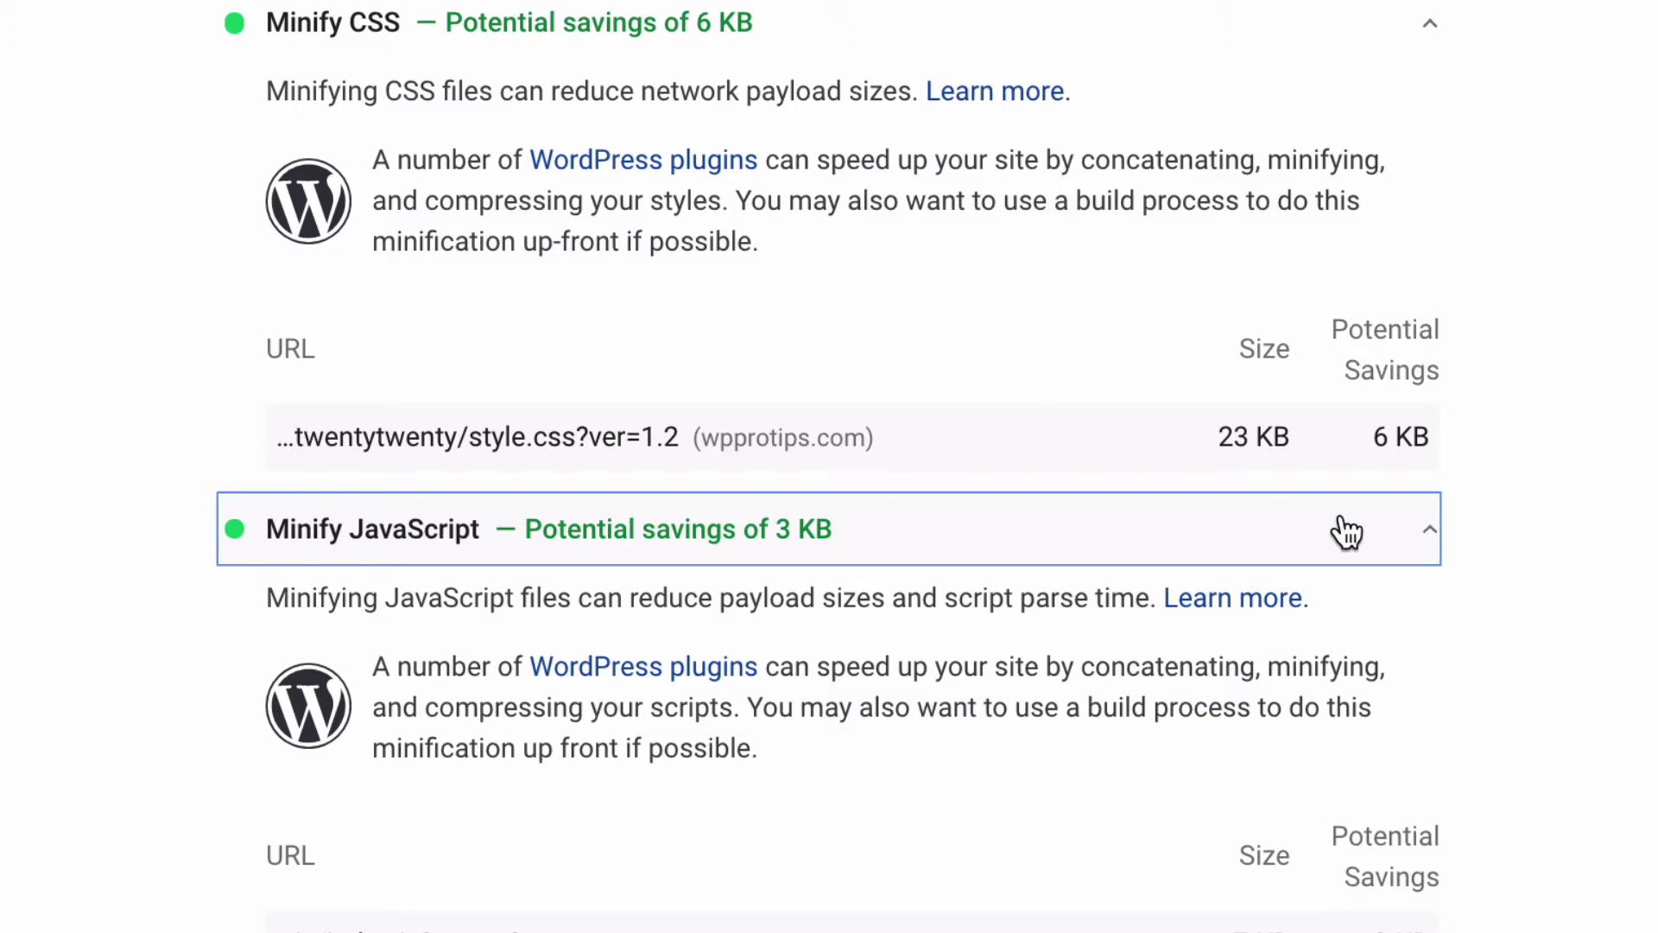
{"action": "left_click", "coordinate": [1157, 449]}
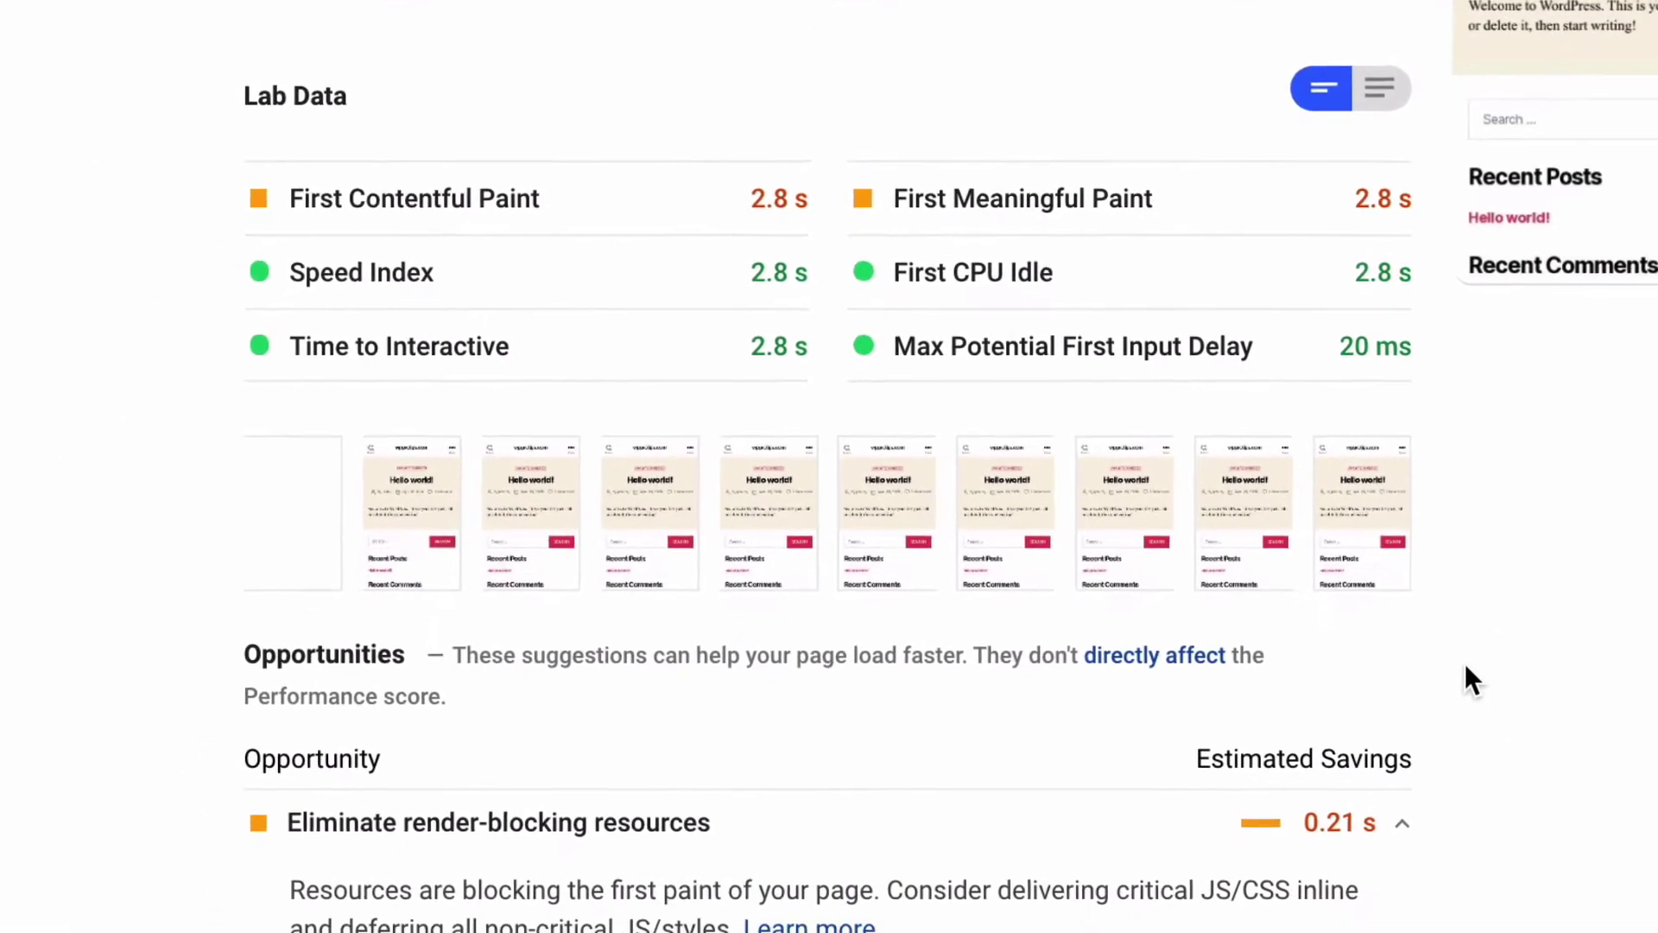
Step: Expand Remove unused CSS under Opportunities to show the theme stylesheet could save 21 KB
{"action": "scroll", "coordinate": [1443, 604], "scroll_direction": "down", "scroll_amount": 4}
{"action": "scroll", "coordinate": [1442, 553], "scroll_direction": "down", "scroll_amount": 3}
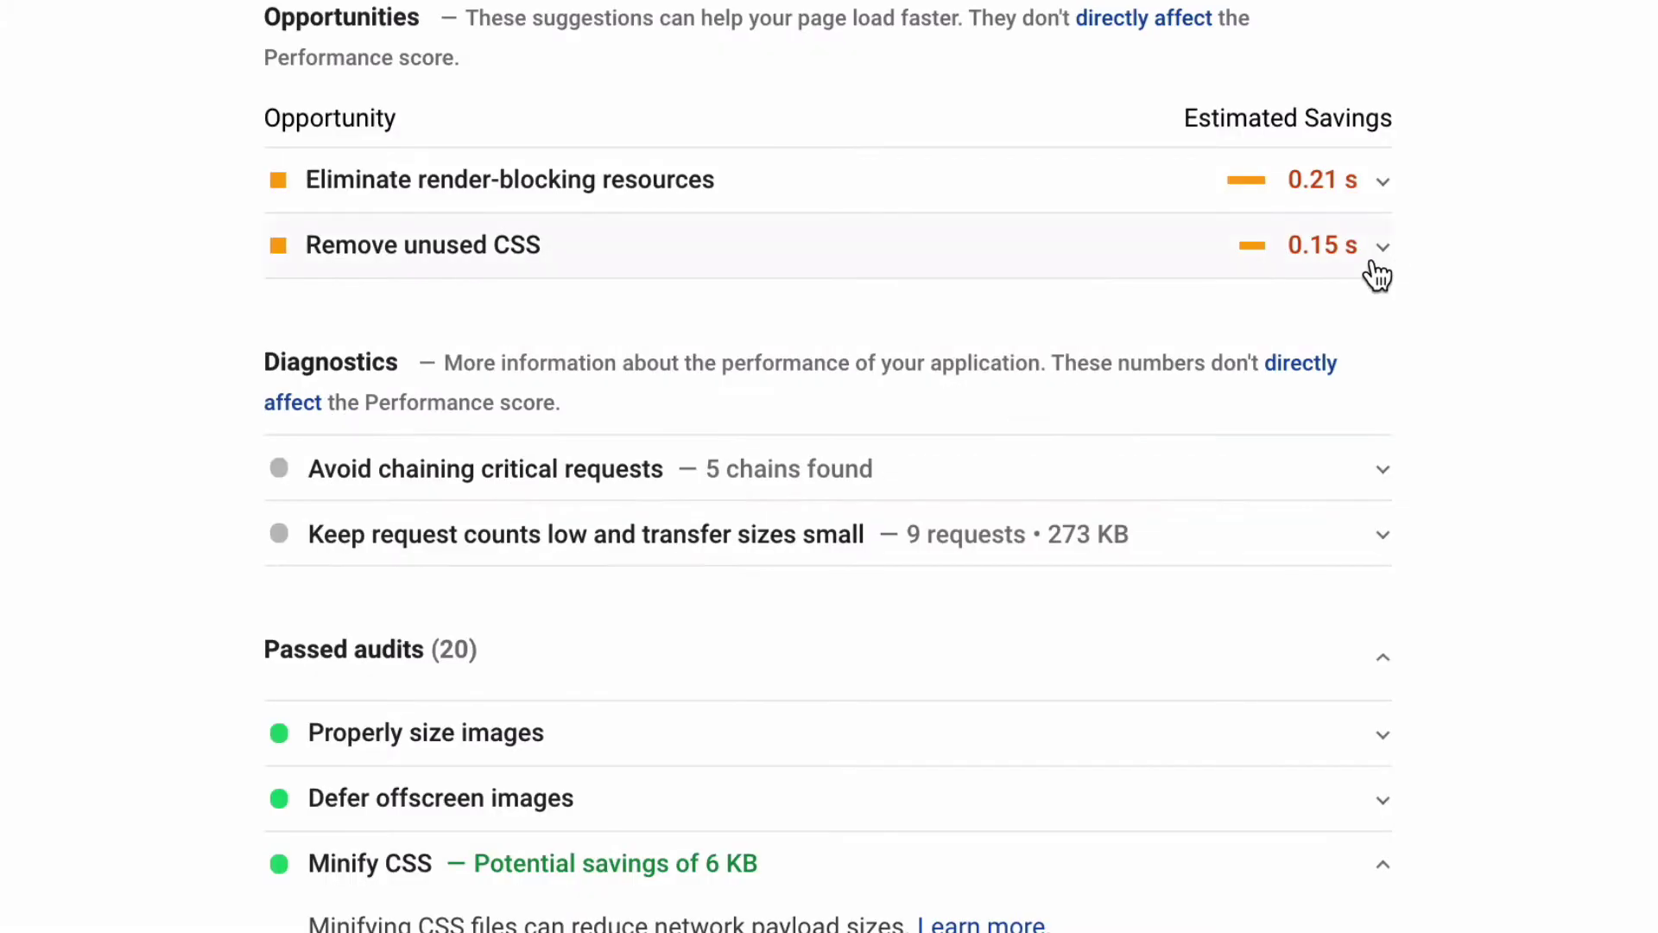
{"action": "left_click", "coordinate": [1375, 259]}
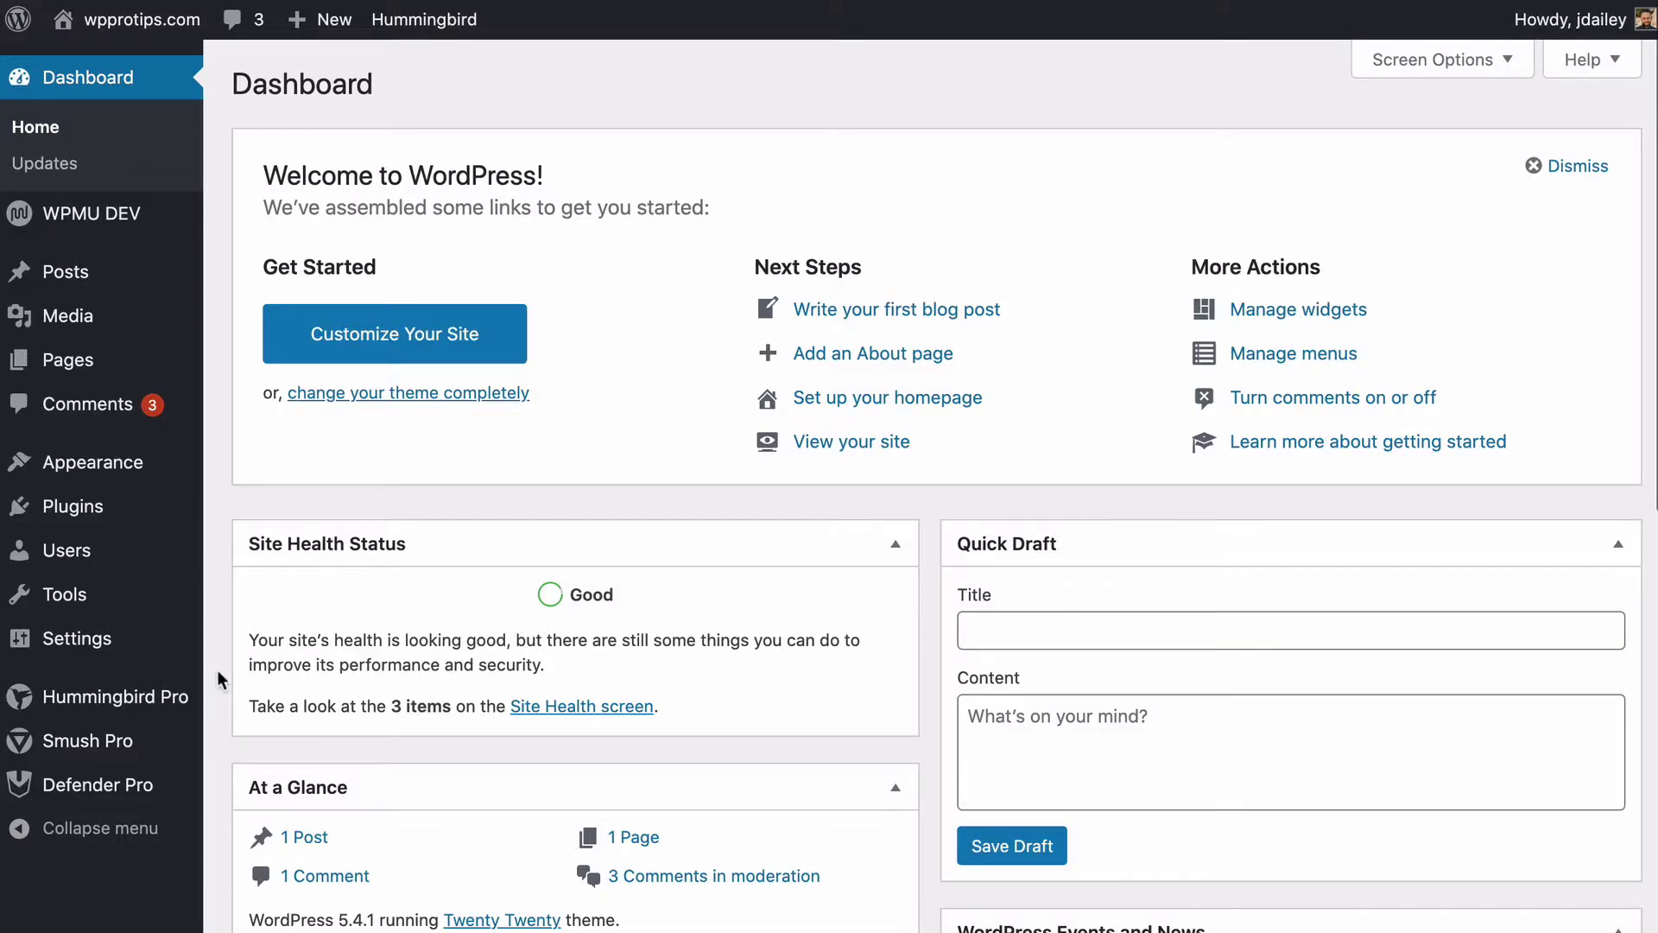
{"action": "mouse_move", "coordinate": [208, 740]}
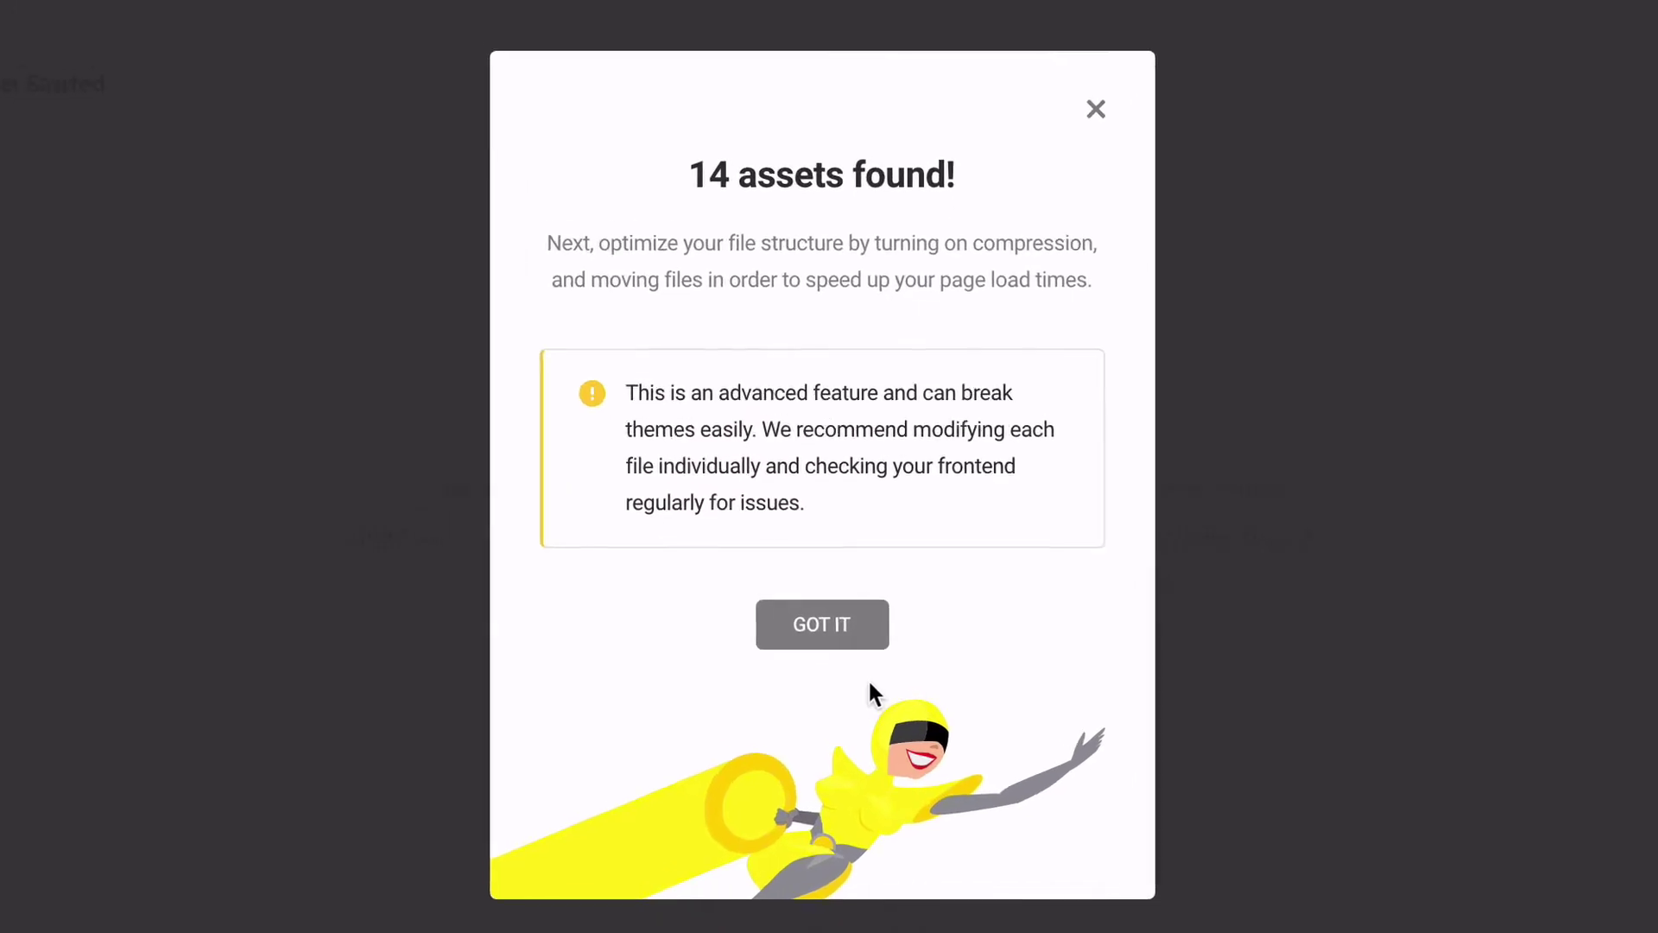
Step: Dismiss the assets-found notice, enable advanced mode and step through the advanced-mode guided tour
{"action": "left_click", "coordinate": [859, 633]}
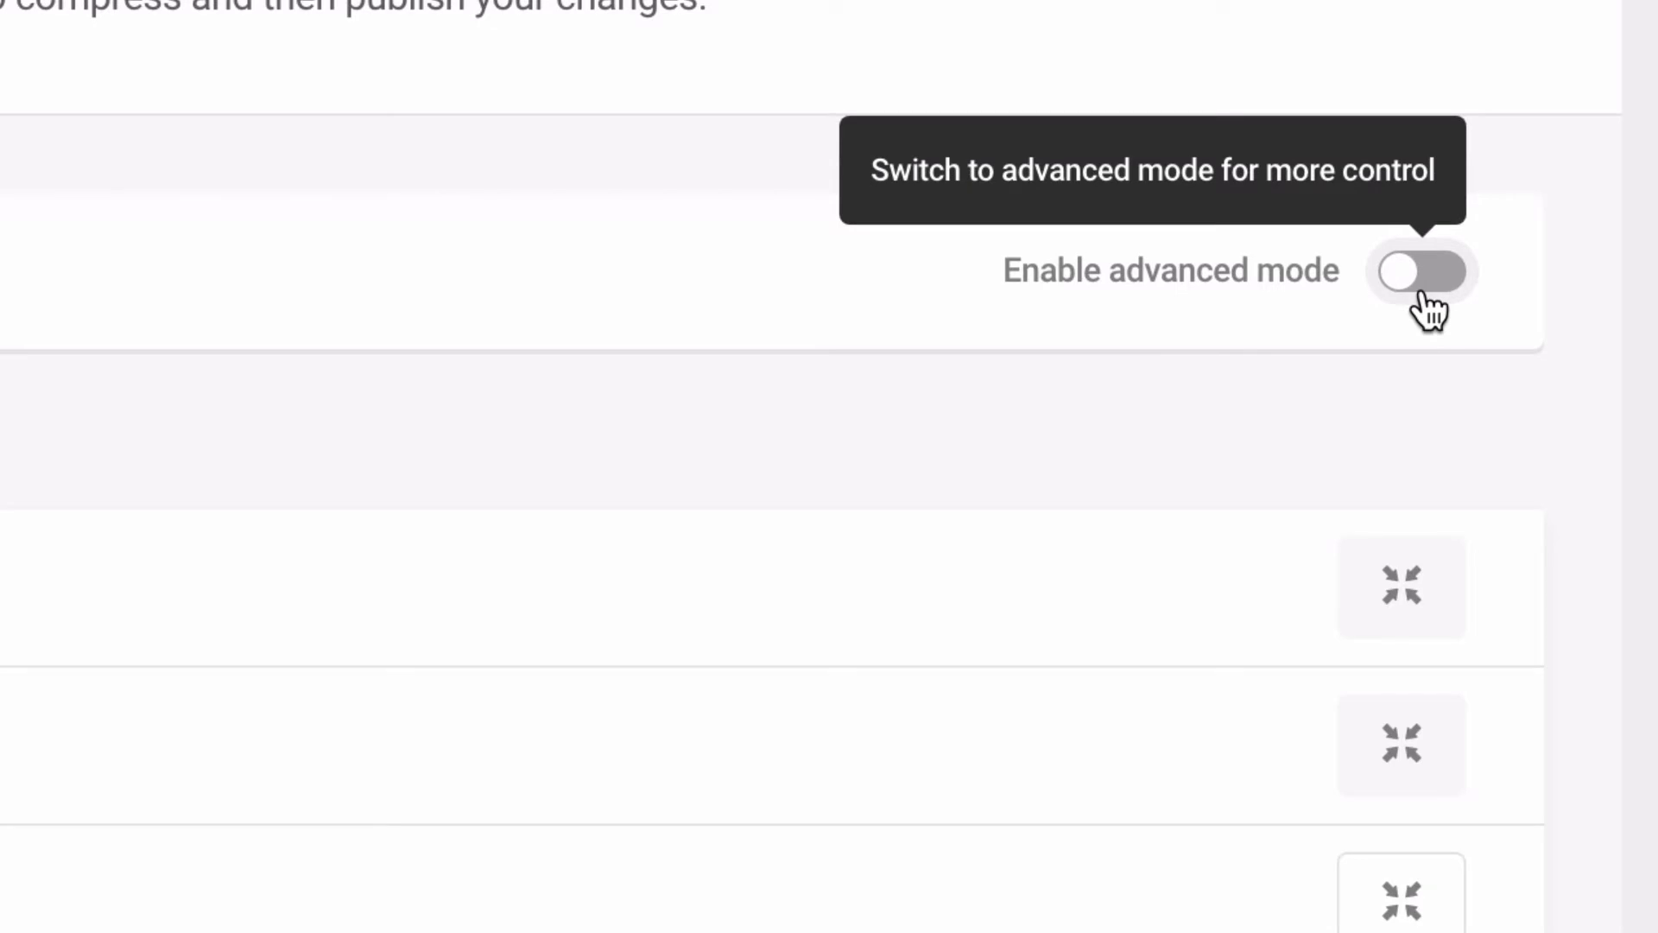
{"action": "left_click", "coordinate": [1418, 292]}
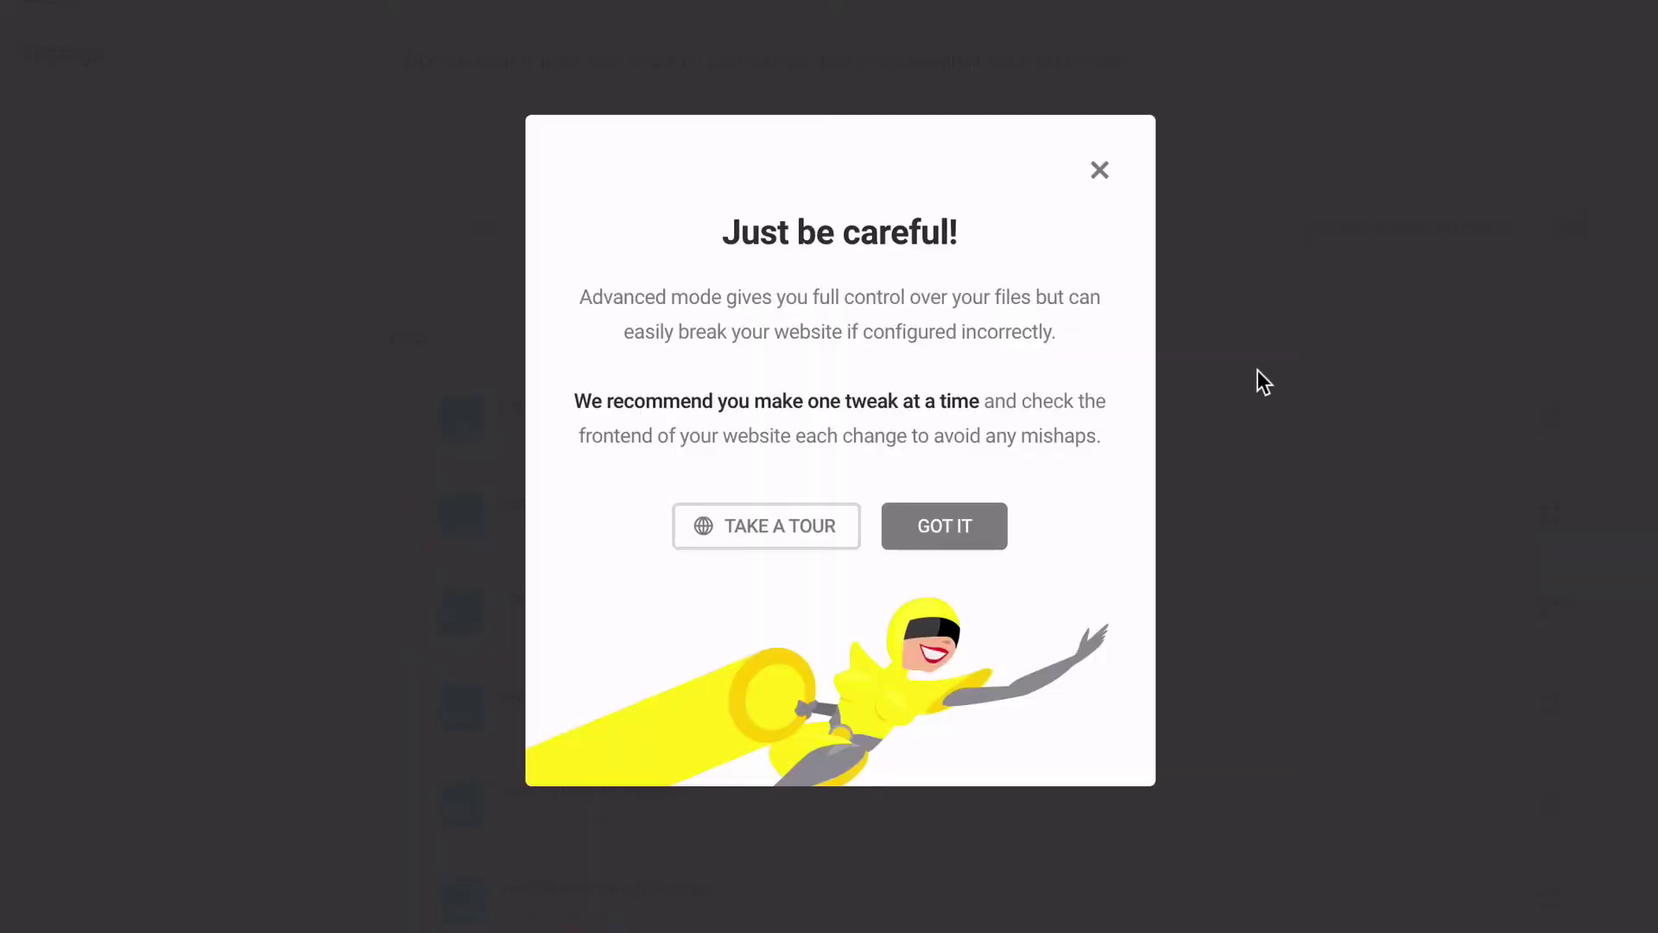
{"action": "left_click", "coordinate": [826, 524]}
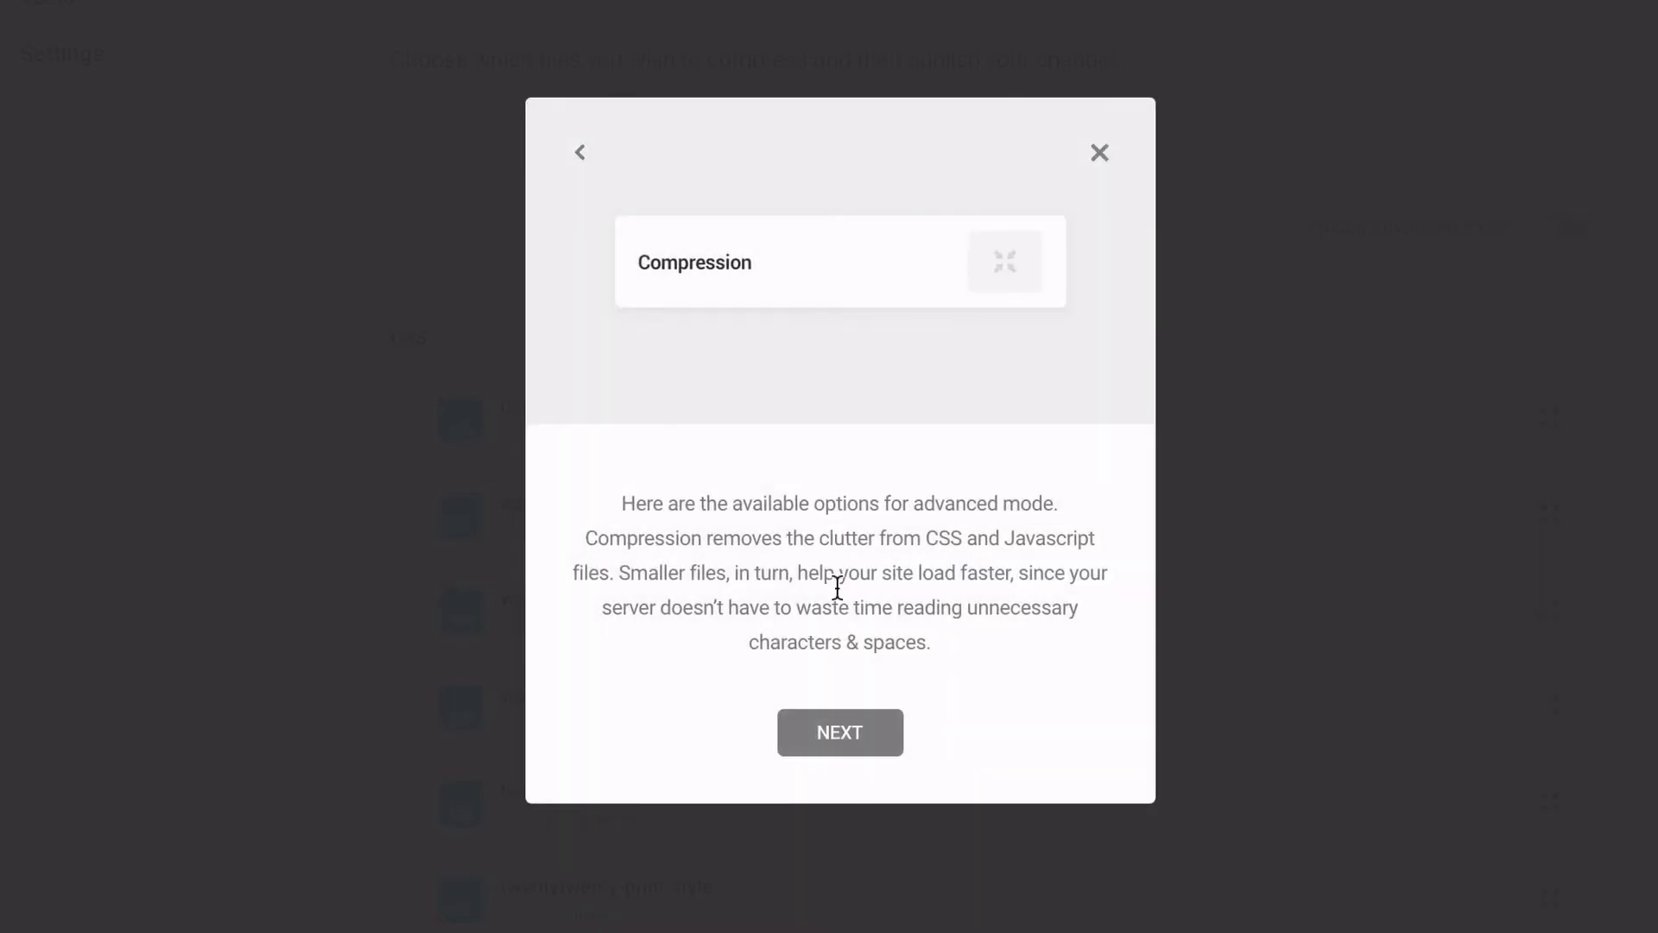
{"action": "left_click", "coordinate": [857, 738]}
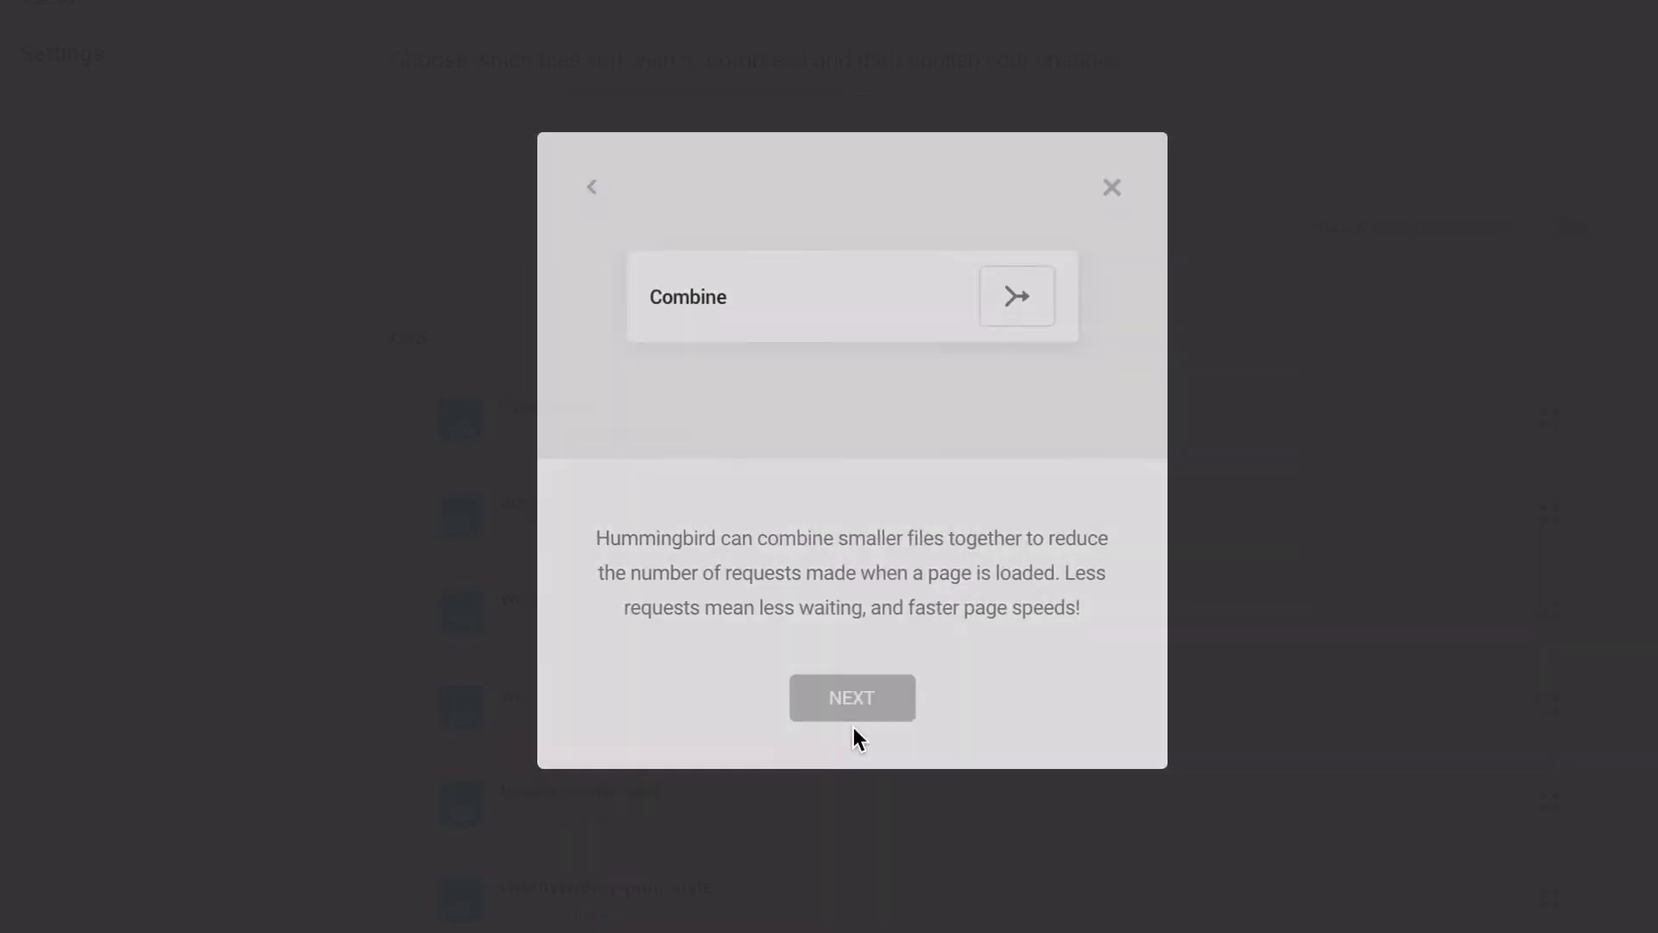
{"action": "left_click", "coordinate": [853, 727]}
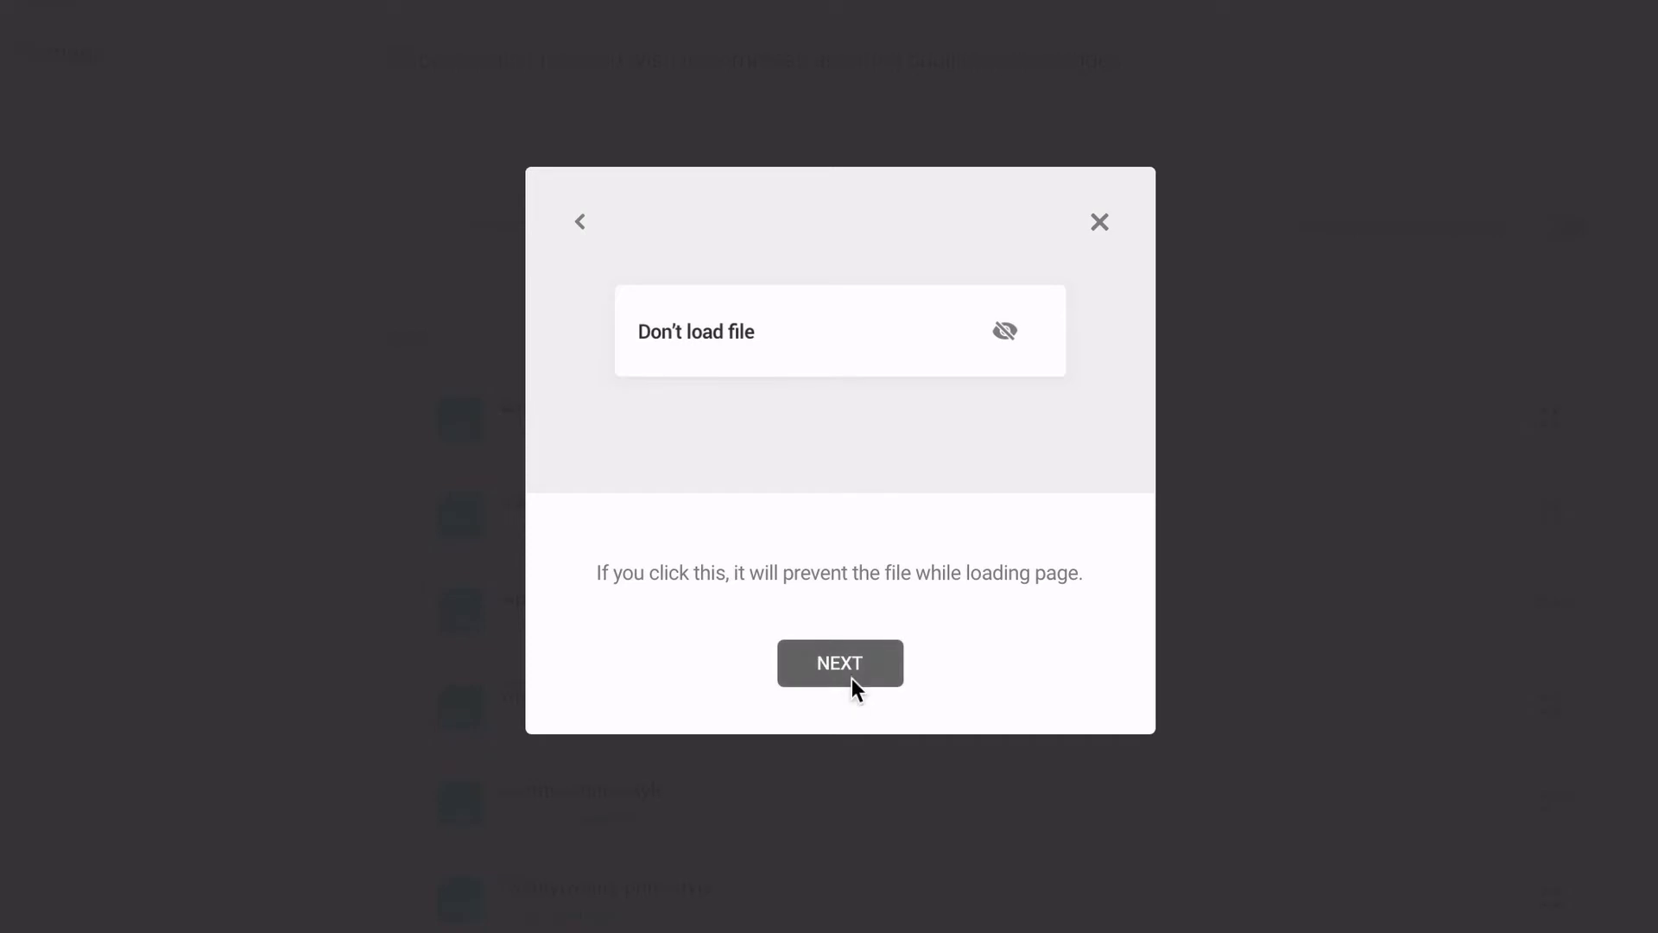
{"action": "left_click", "coordinate": [853, 689]}
Step: Set the dashicons stylesheet to Combine, Move to Footer and Inline CSS
{"action": "left_click", "coordinate": [1266, 542]}
{"action": "left_click", "coordinate": [1360, 546]}
{"action": "left_click", "coordinate": [1416, 542]}
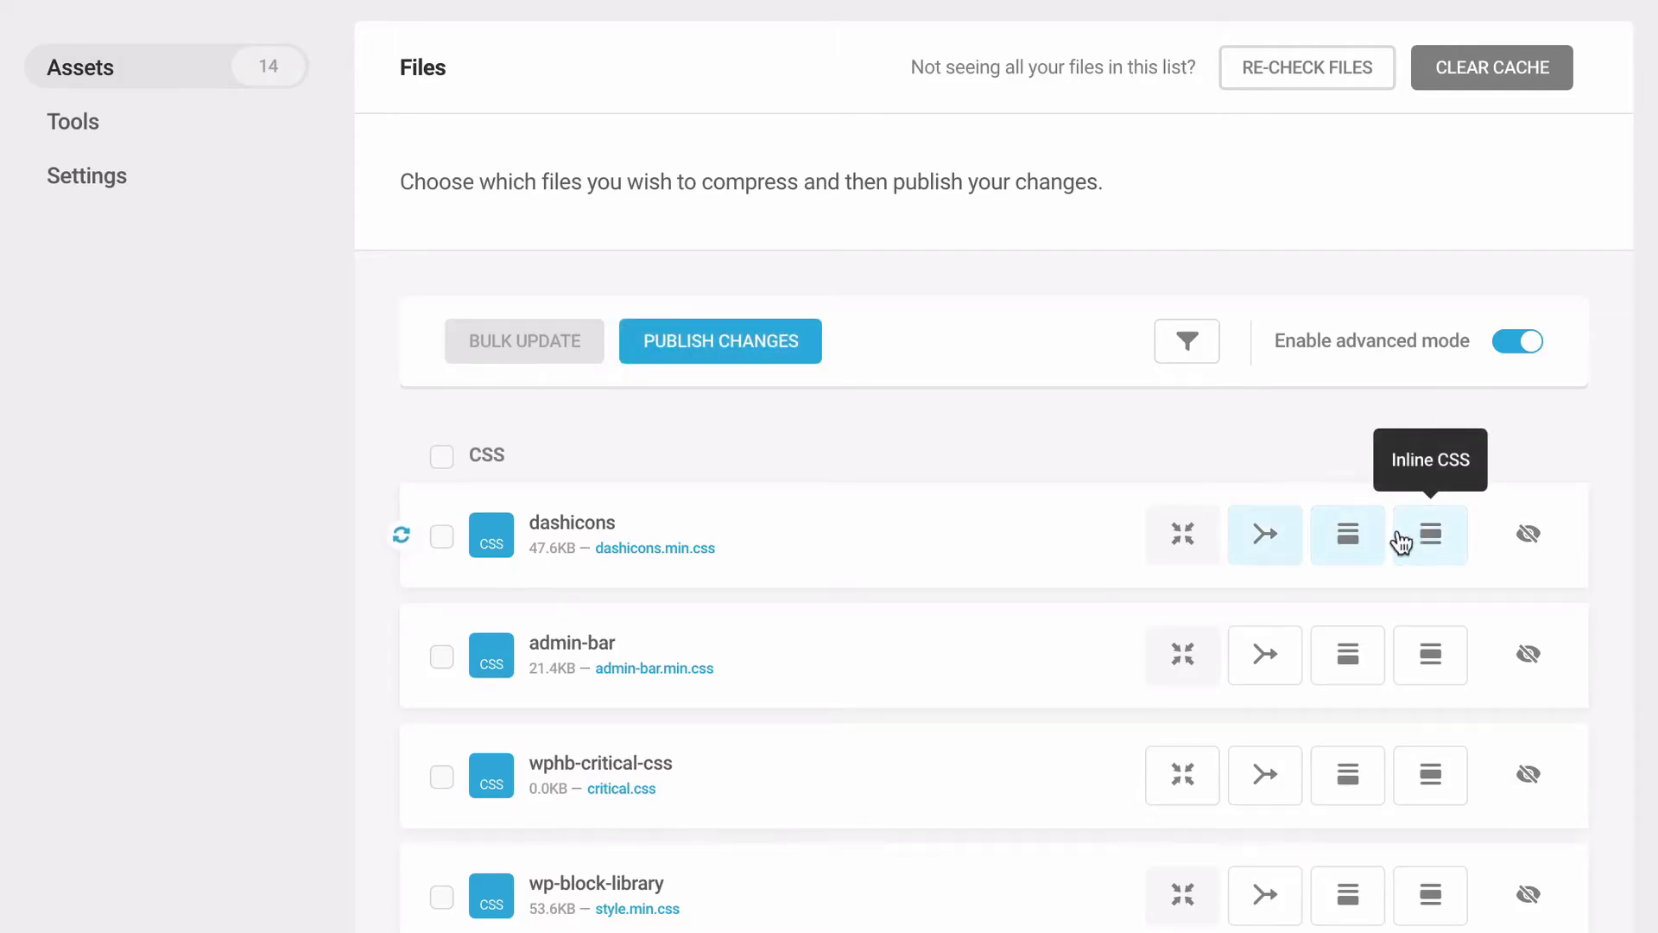
Step: Publish the dashicons changes and filter the file list to the Twenty Twenty theme only
{"action": "left_click", "coordinate": [772, 350]}
{"action": "left_click", "coordinate": [1185, 207]}
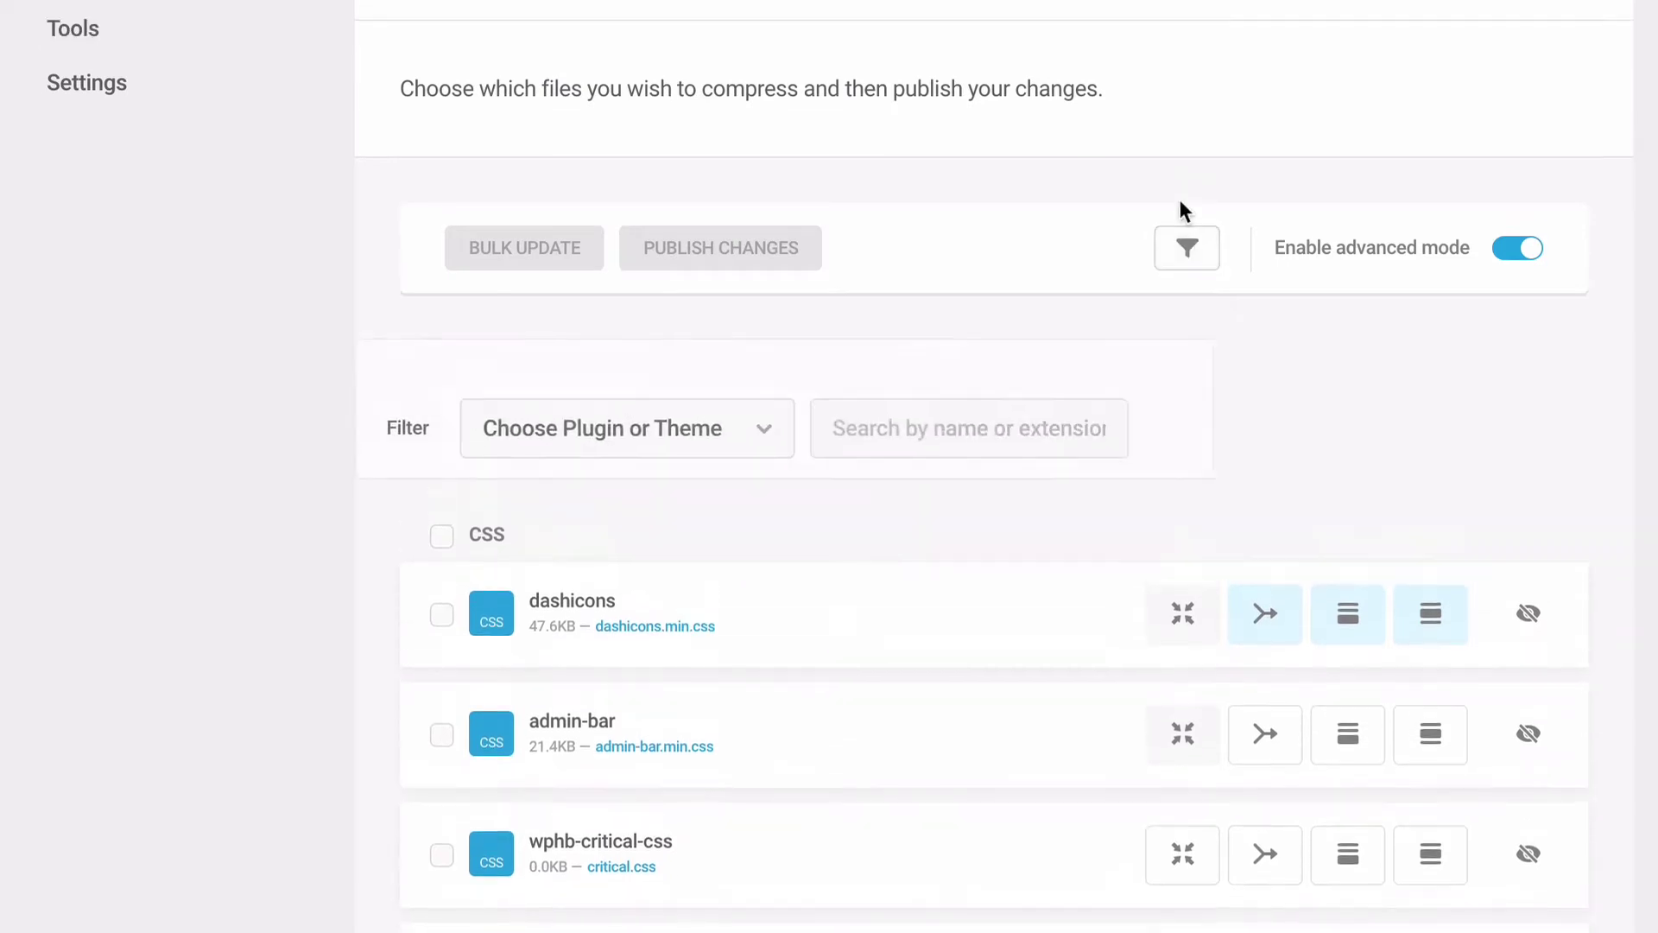
{"action": "left_click", "coordinate": [790, 450]}
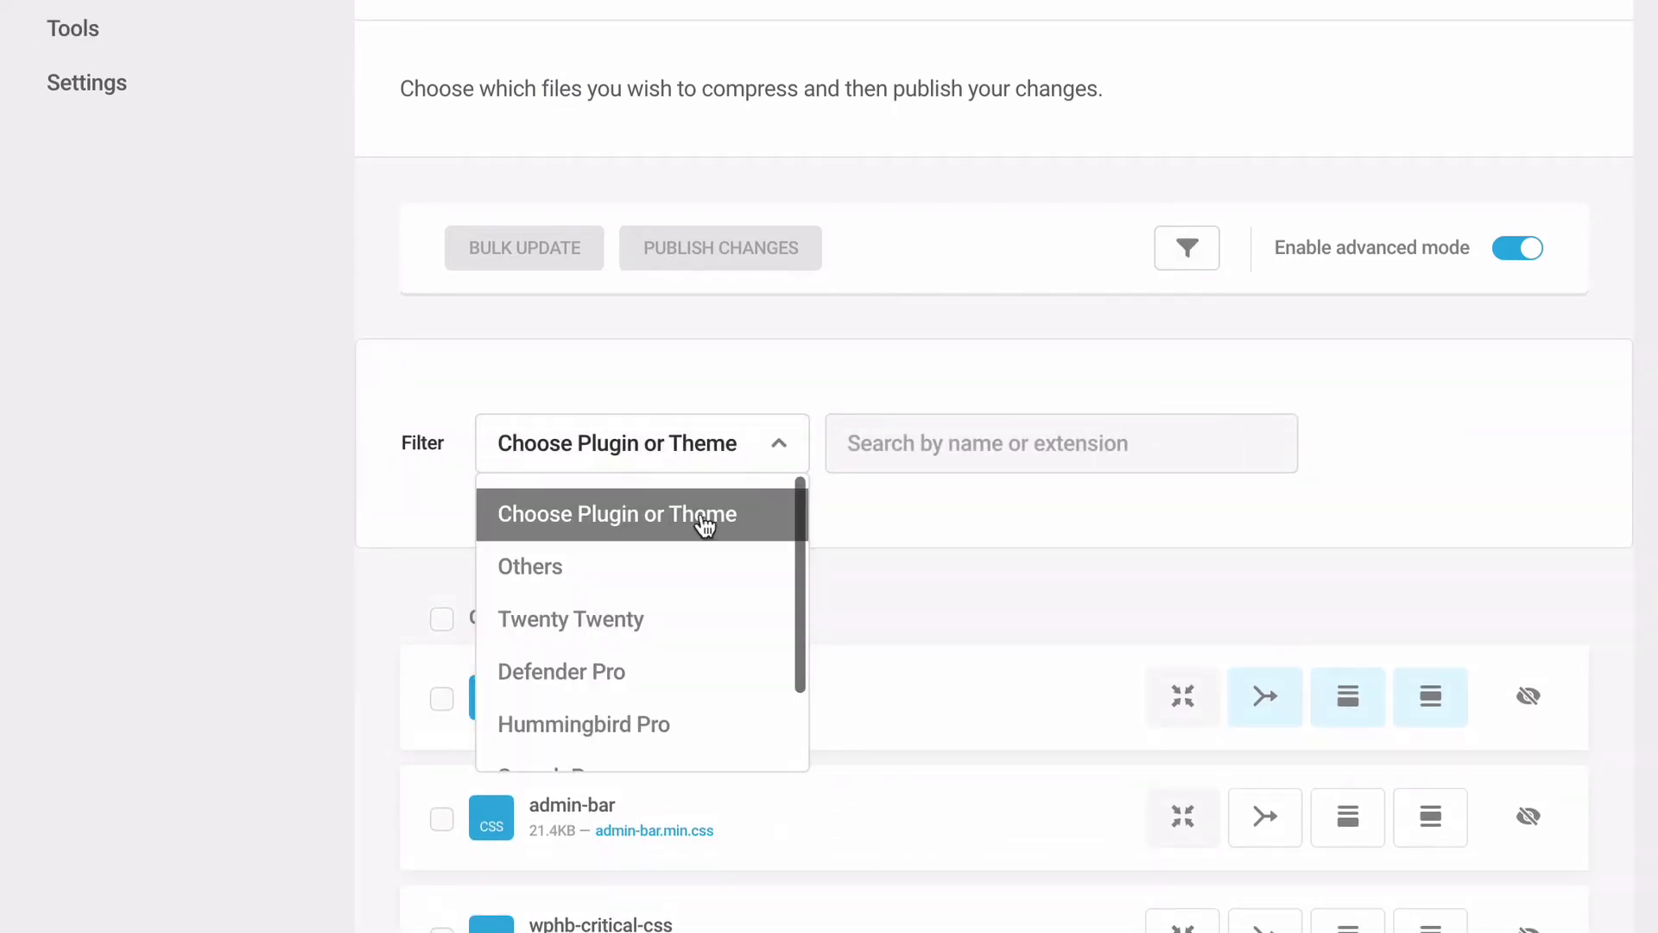
{"action": "left_click", "coordinate": [626, 627]}
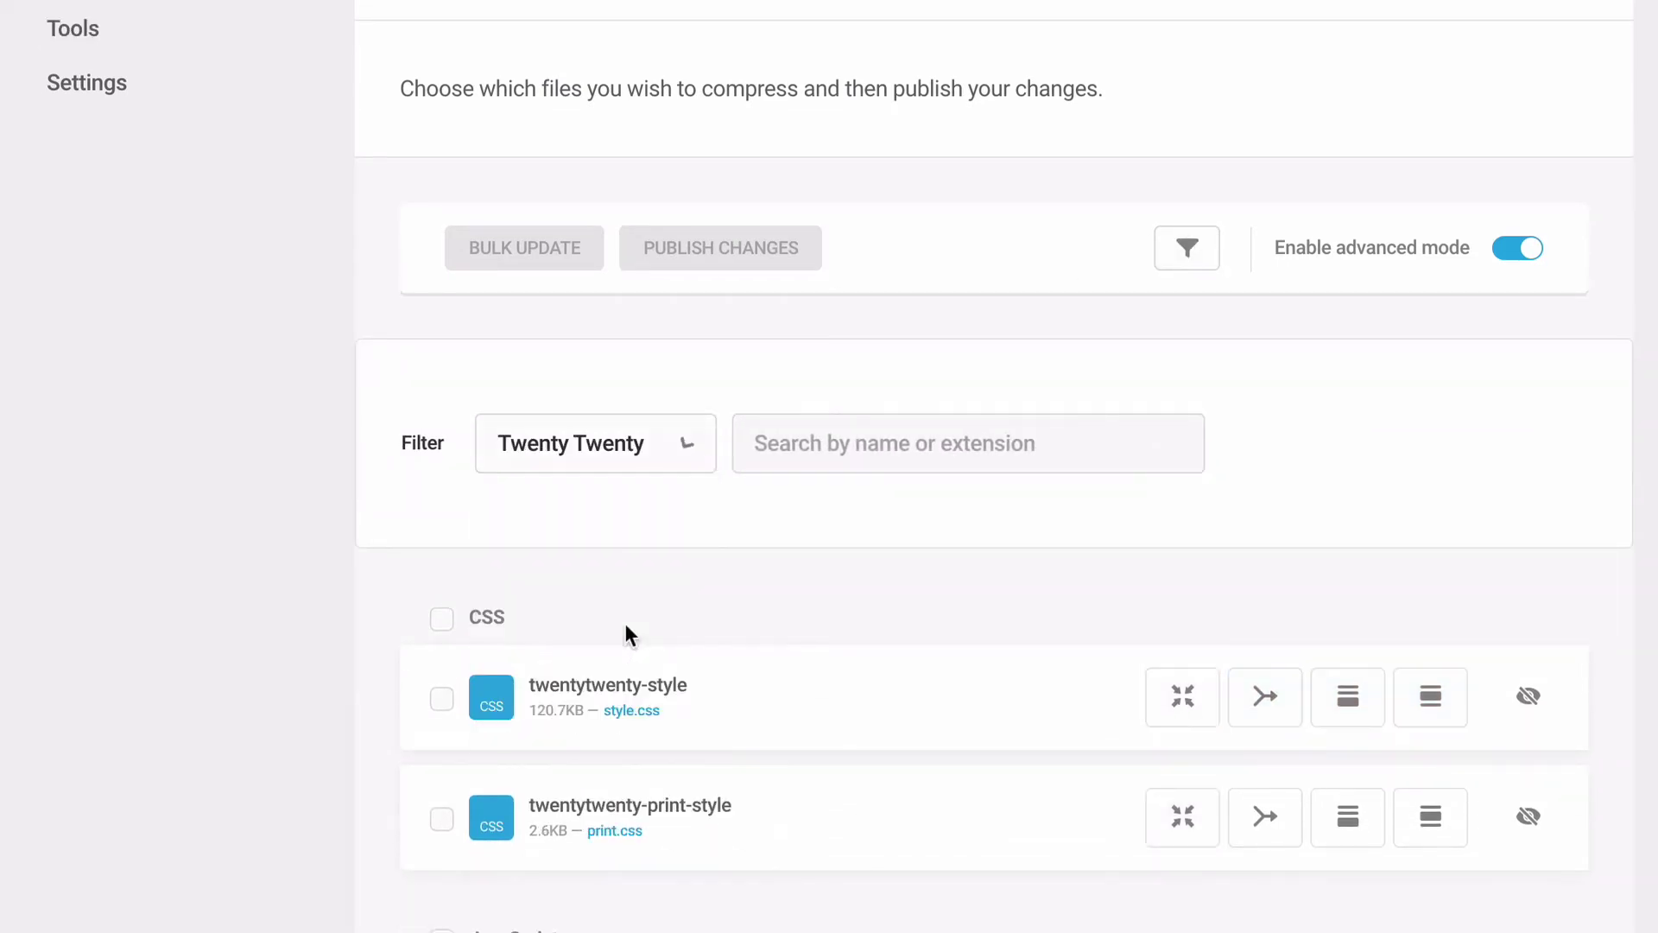
{"action": "scroll", "coordinate": [624, 624], "scroll_direction": "down", "scroll_amount": 2}
{"action": "scroll", "coordinate": [628, 635], "scroll_direction": "down", "scroll_amount": 2}
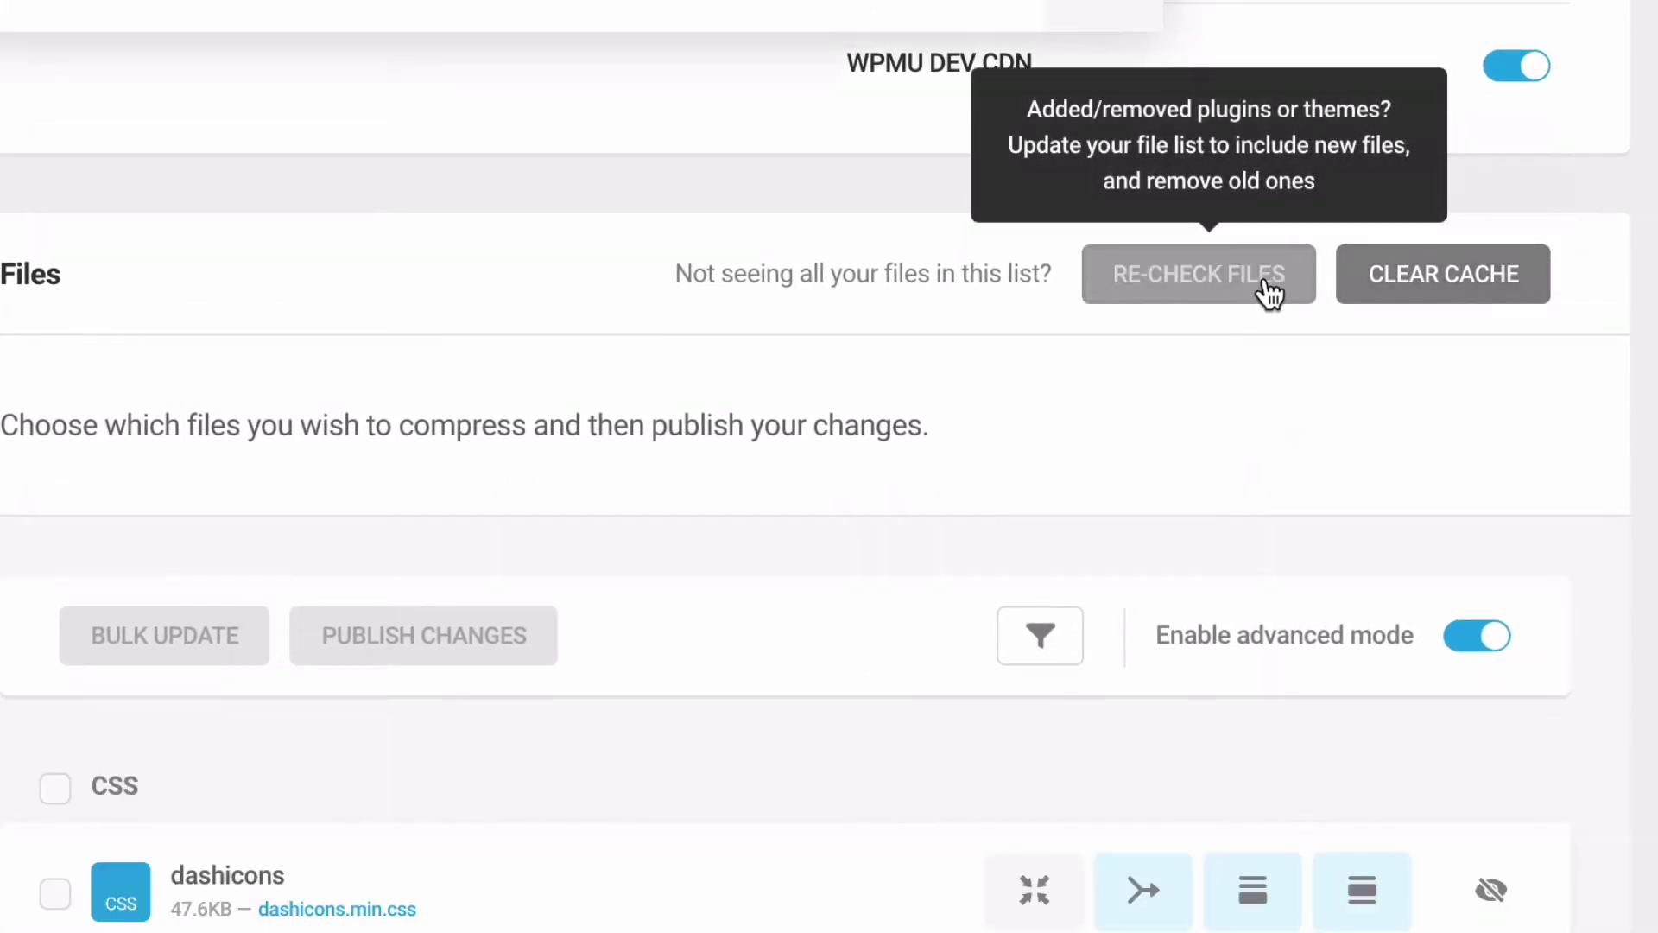
Step: Re-check files so the asset list picks up new or removed files
{"action": "left_click", "coordinate": [1270, 290]}
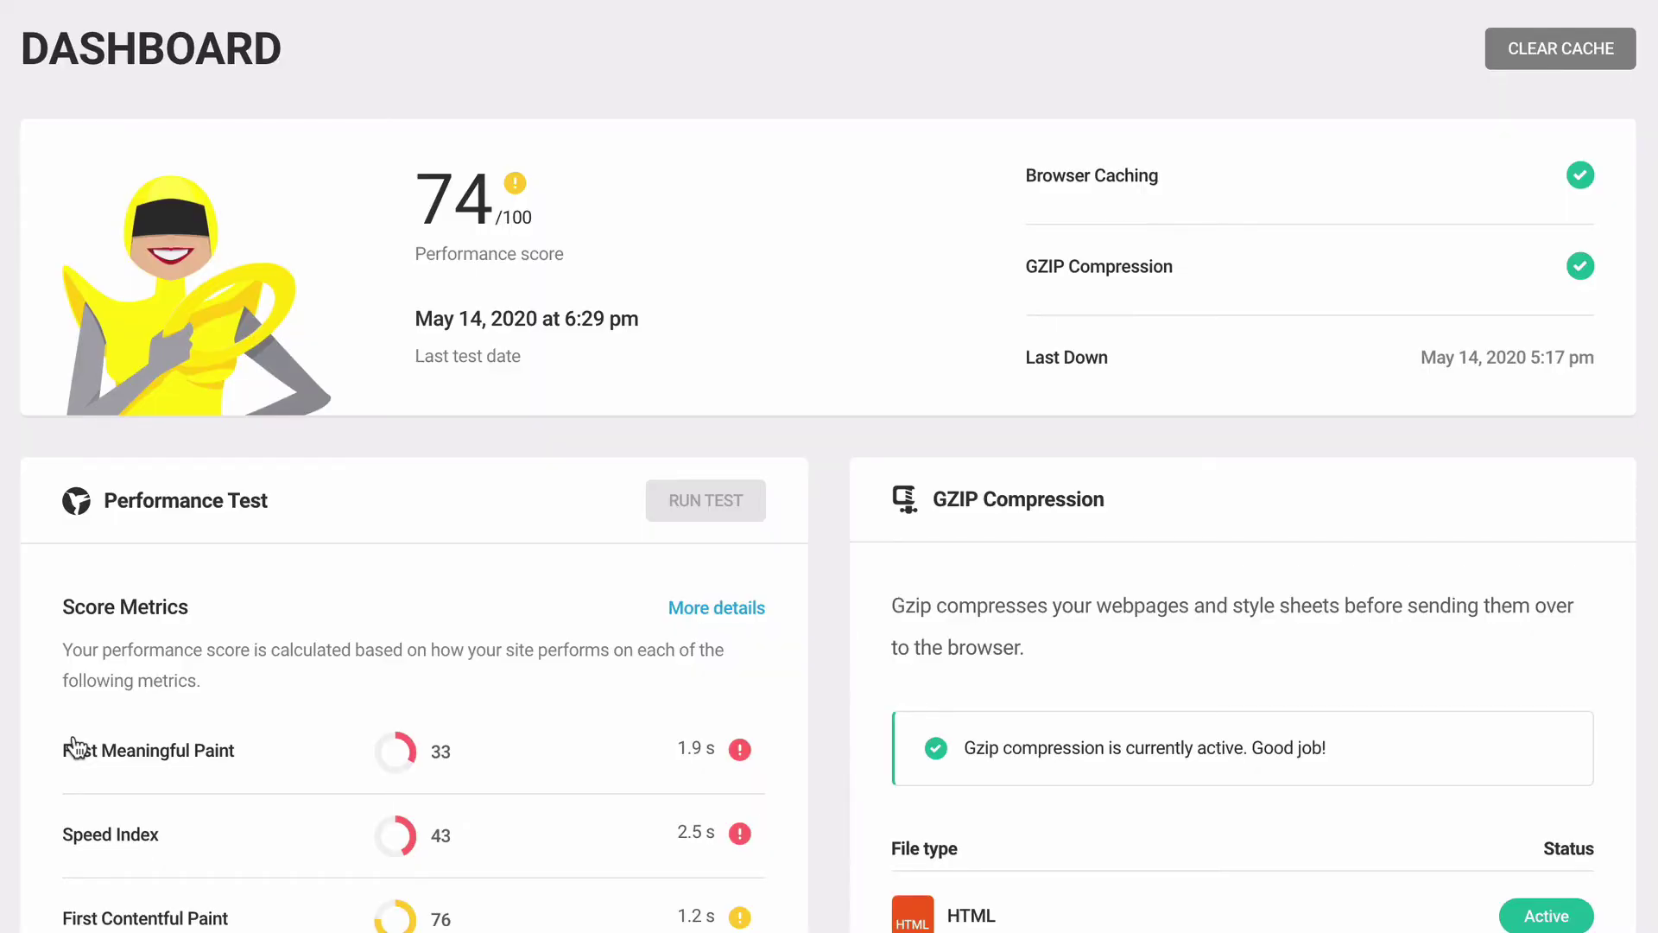
Step: Activate Asset Optimization for the site and toggle Enable advanced mode on
{"action": "scroll", "coordinate": [337, 562], "scroll_direction": "down", "scroll_amount": 10}
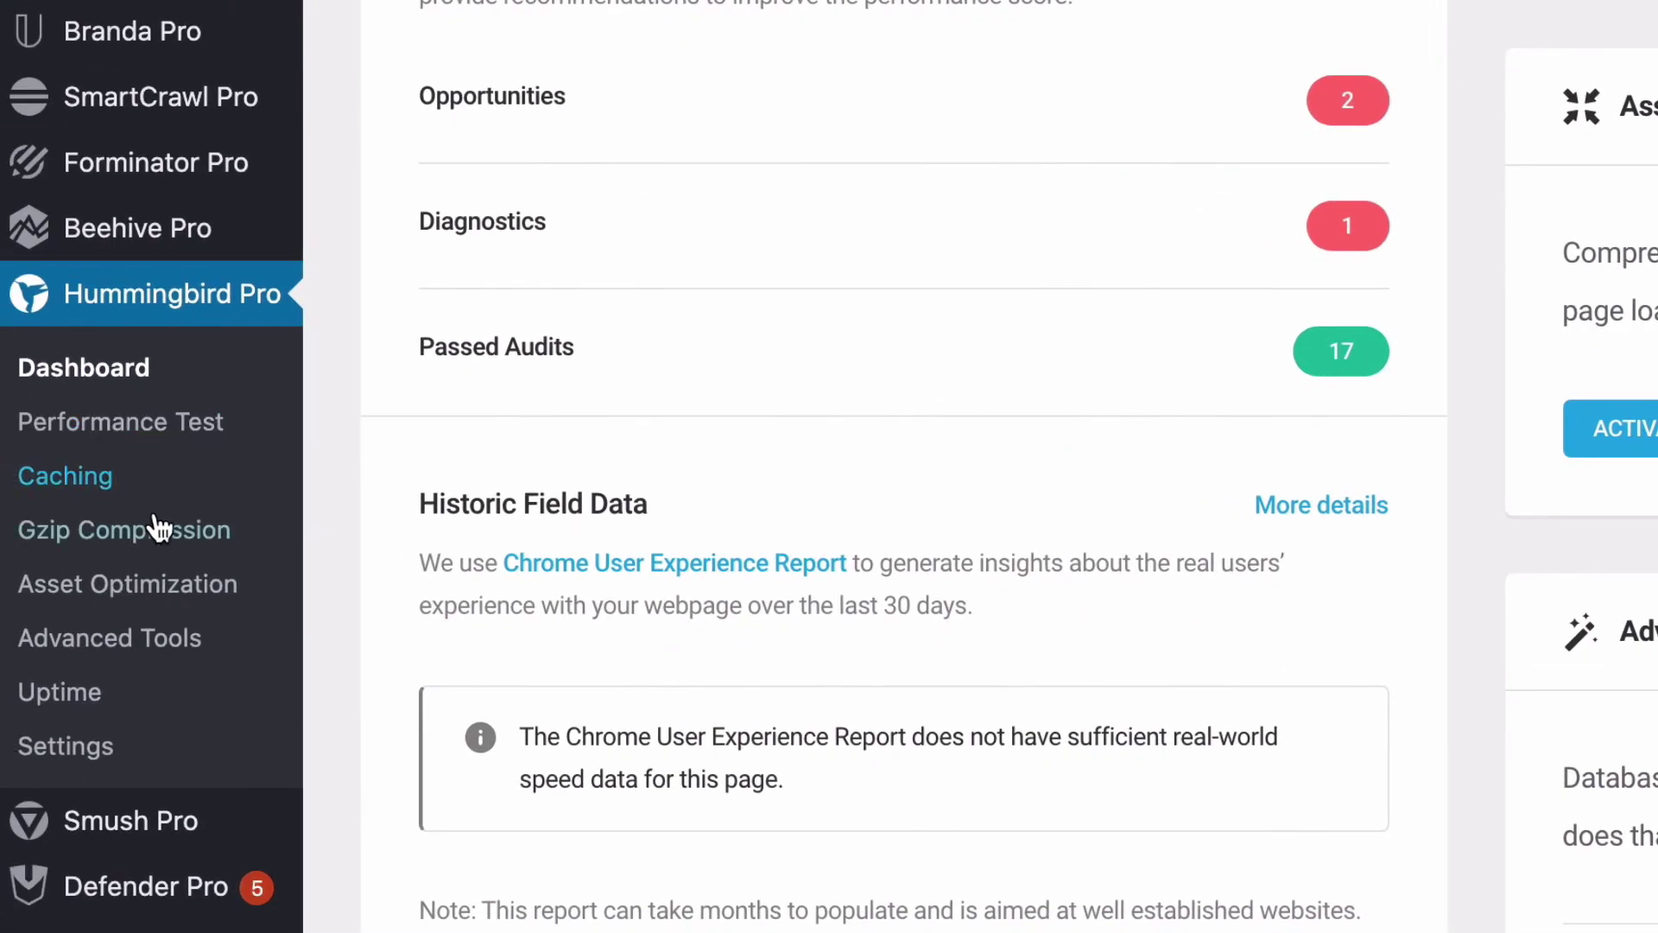
{"action": "left_click", "coordinate": [155, 585]}
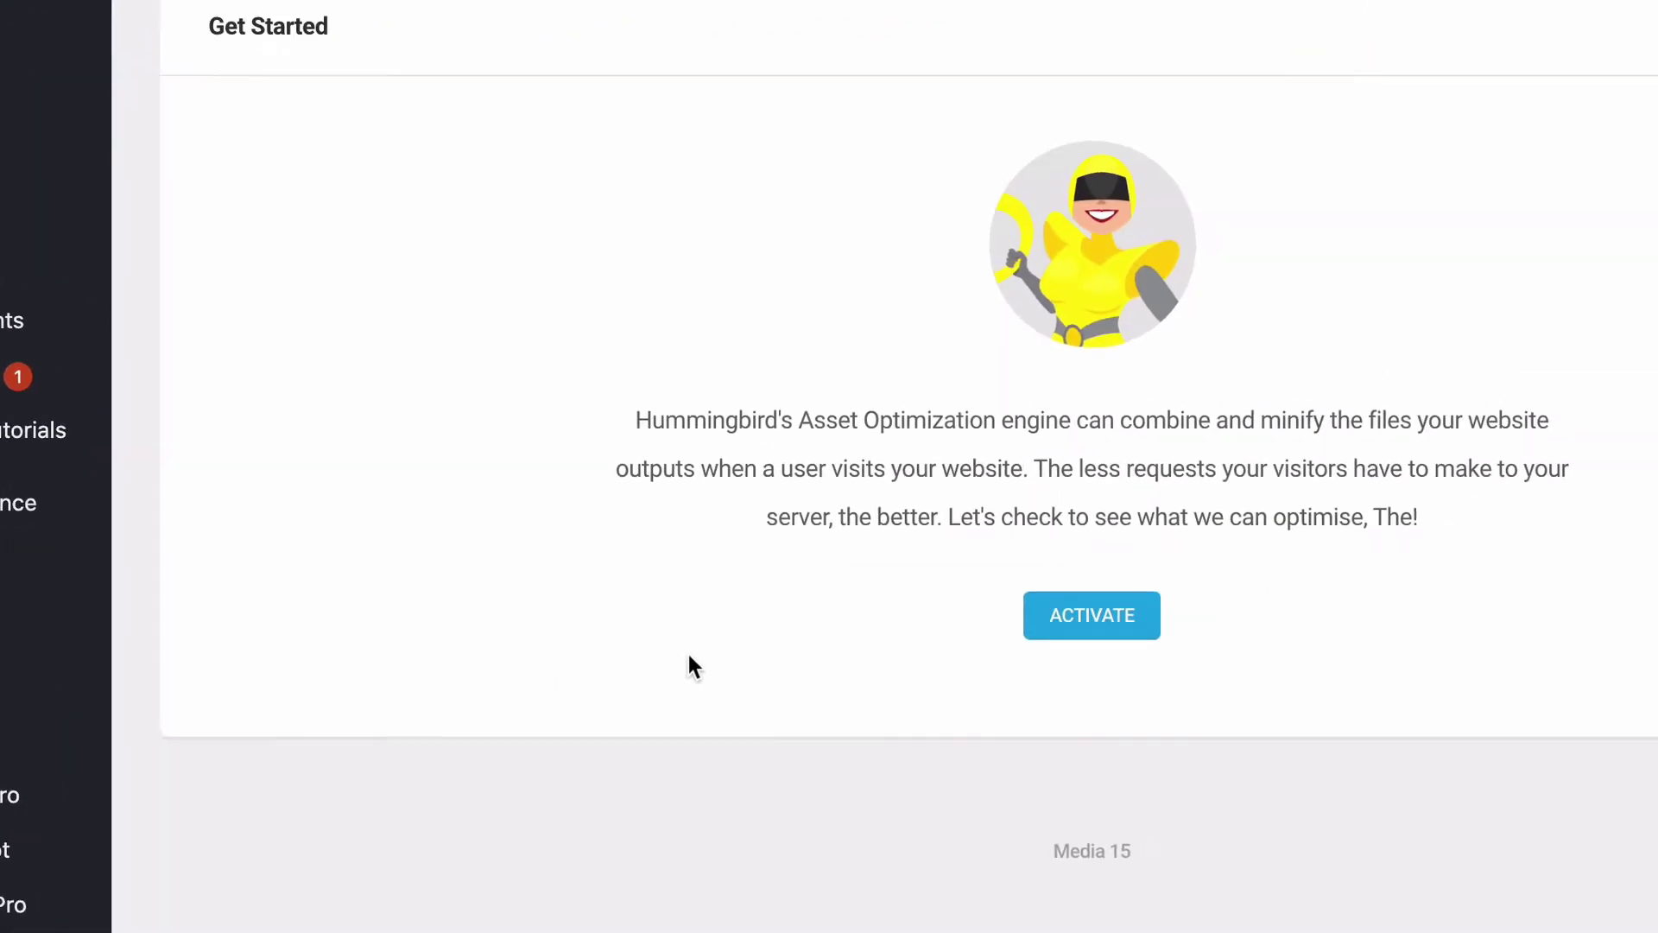
{"action": "left_click", "coordinate": [832, 676]}
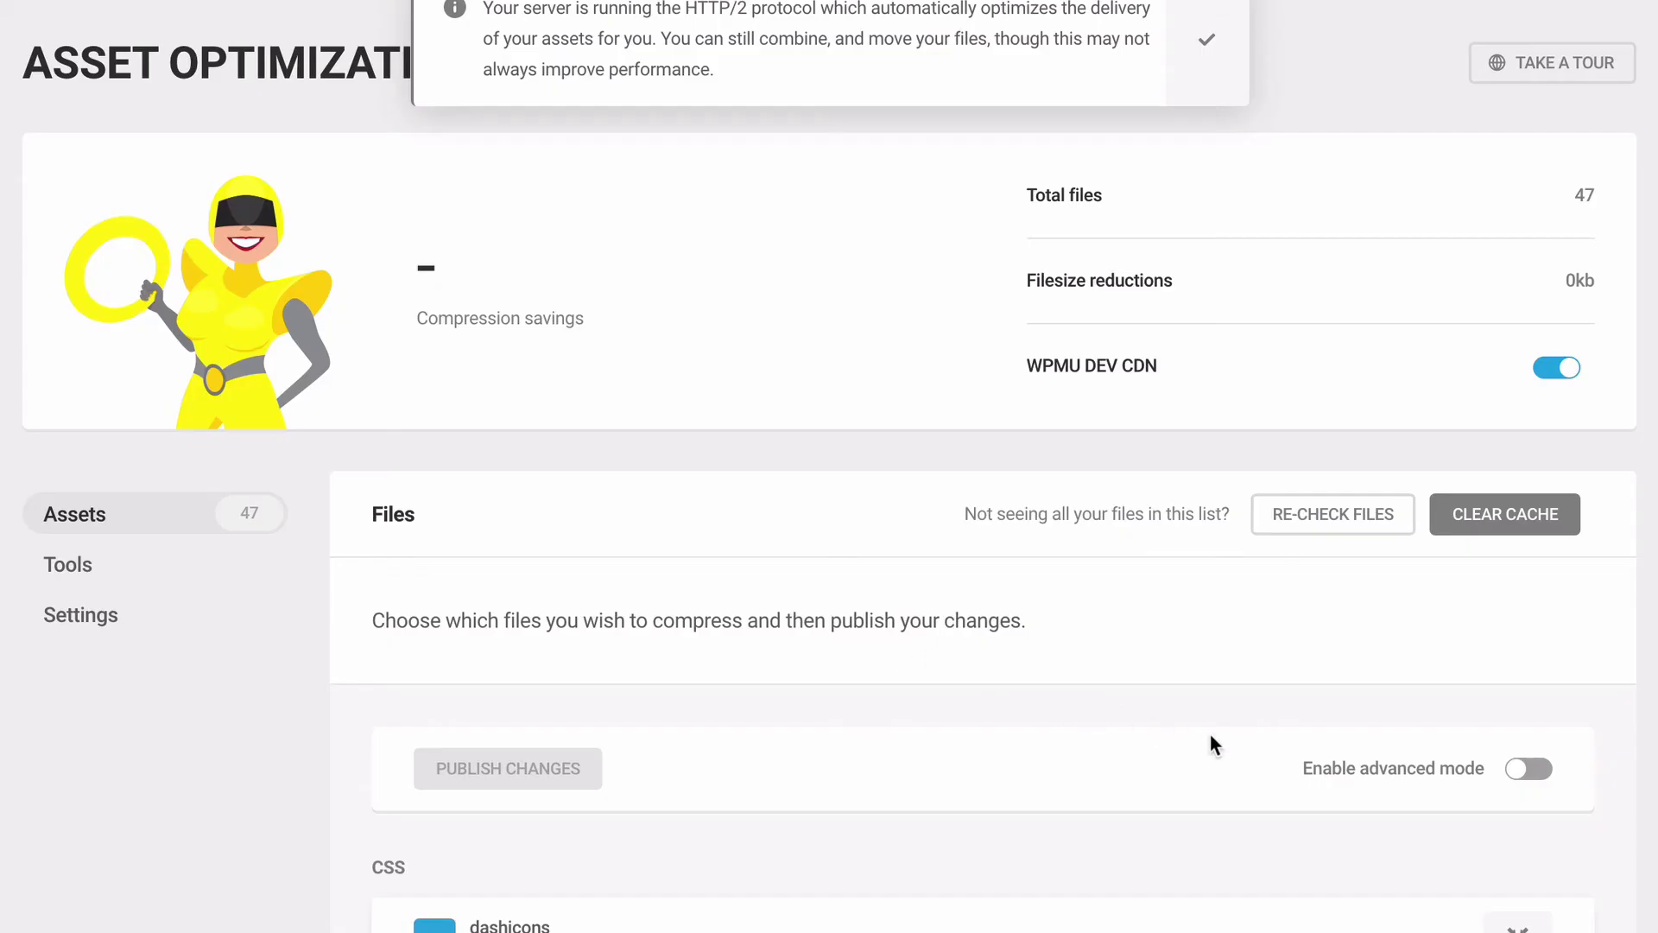
{"action": "left_click", "coordinate": [1530, 768]}
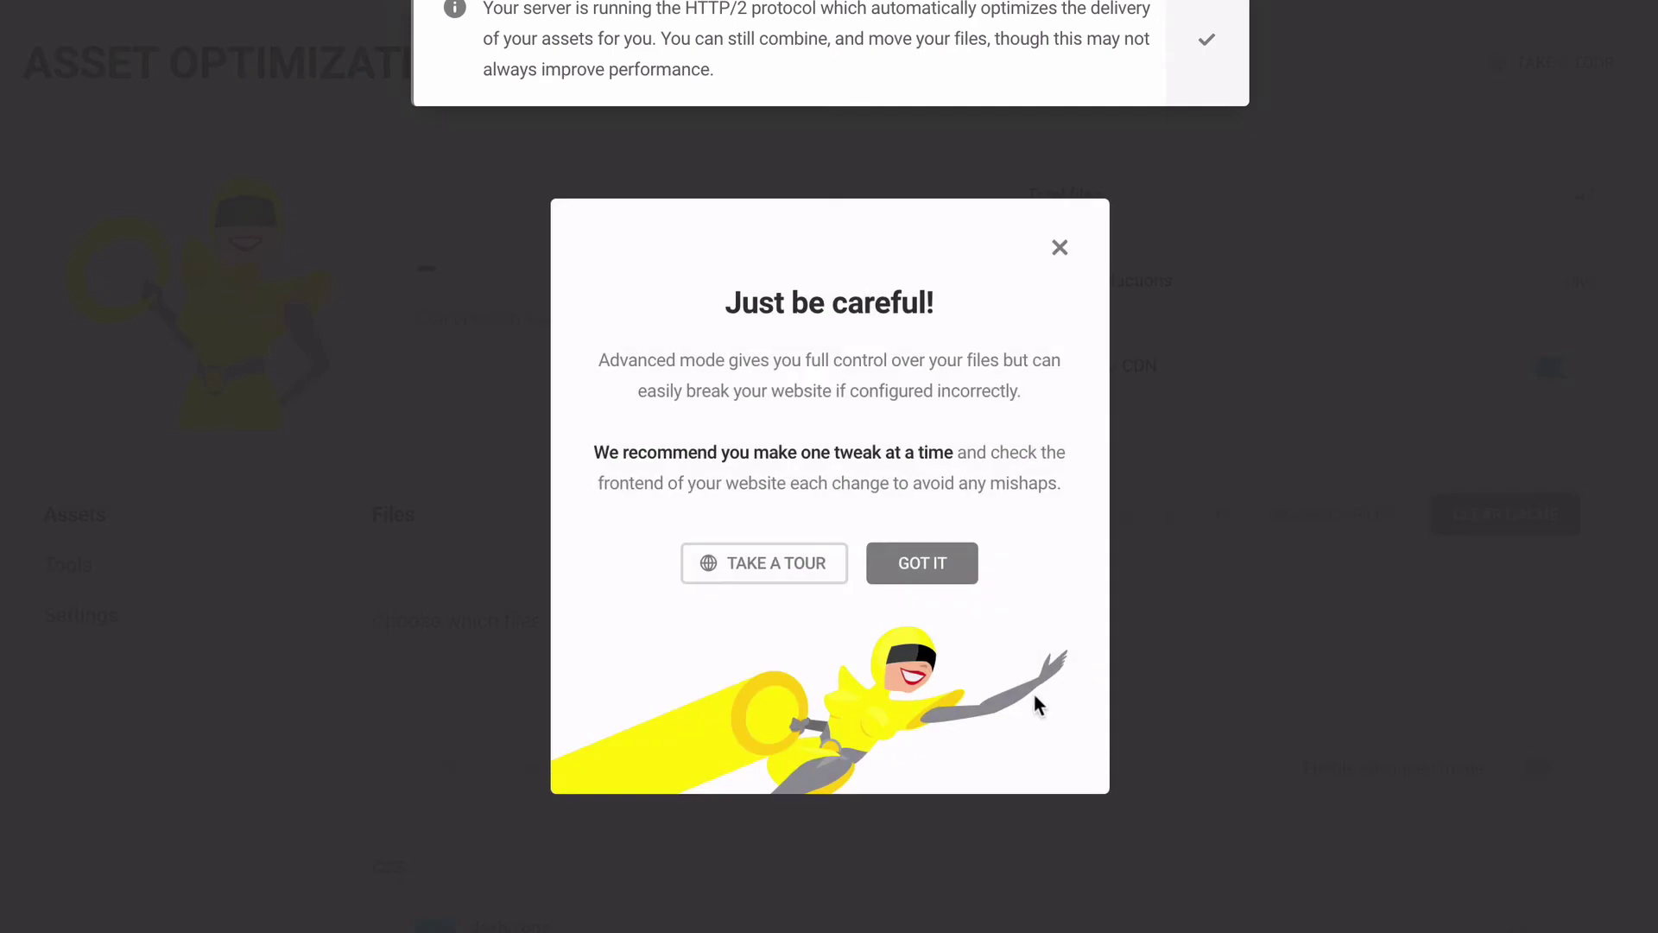
Step: Acknowledge the advanced-mode warning and tick the CSS and JavaScript group checkboxes to select every file
{"action": "left_click", "coordinate": [950, 578]}
{"action": "scroll", "coordinate": [1192, 415], "scroll_direction": "down", "scroll_amount": 5}
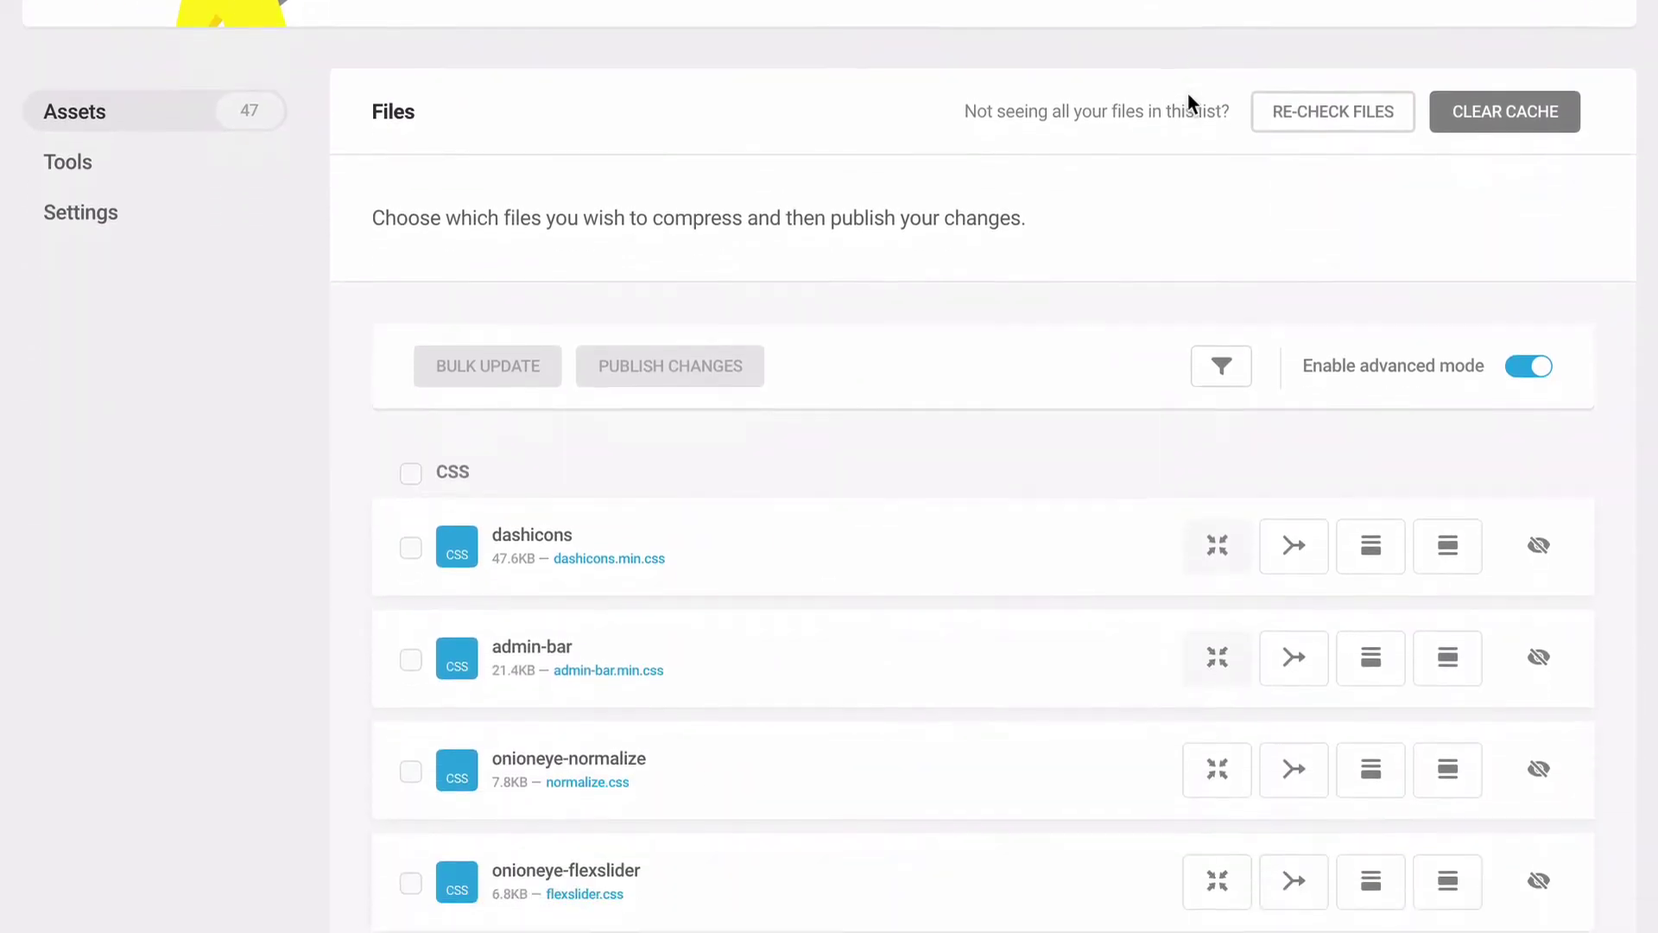
{"action": "scroll", "coordinate": [1188, 91], "scroll_direction": "down", "scroll_amount": 2}
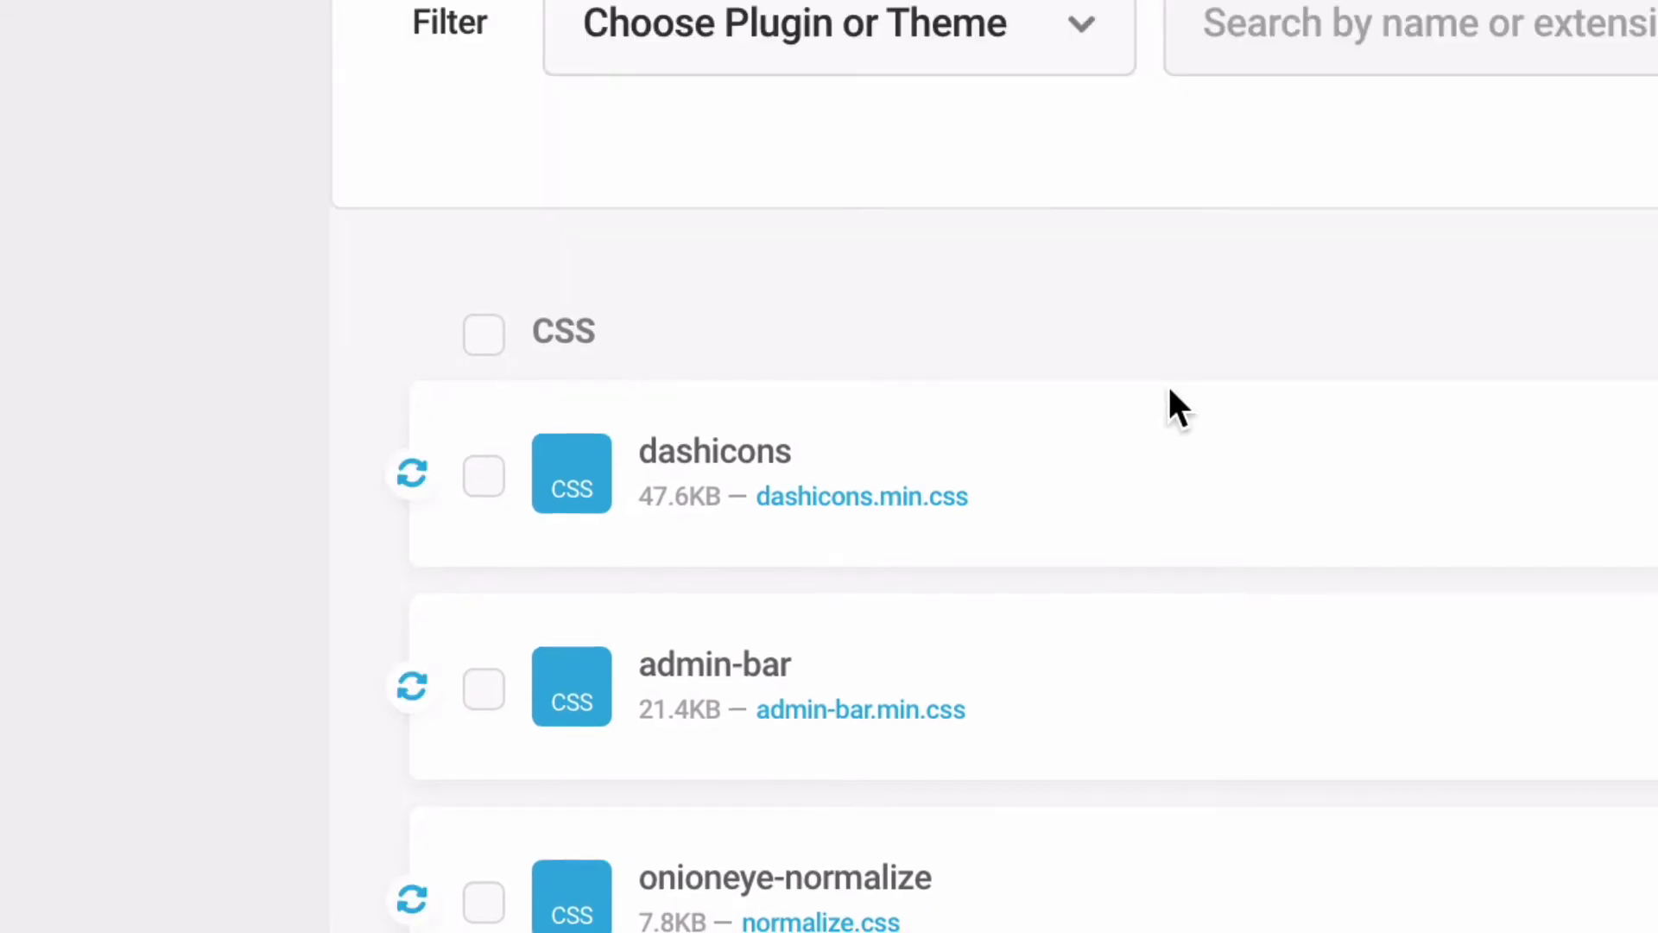
{"action": "left_click", "coordinate": [483, 335]}
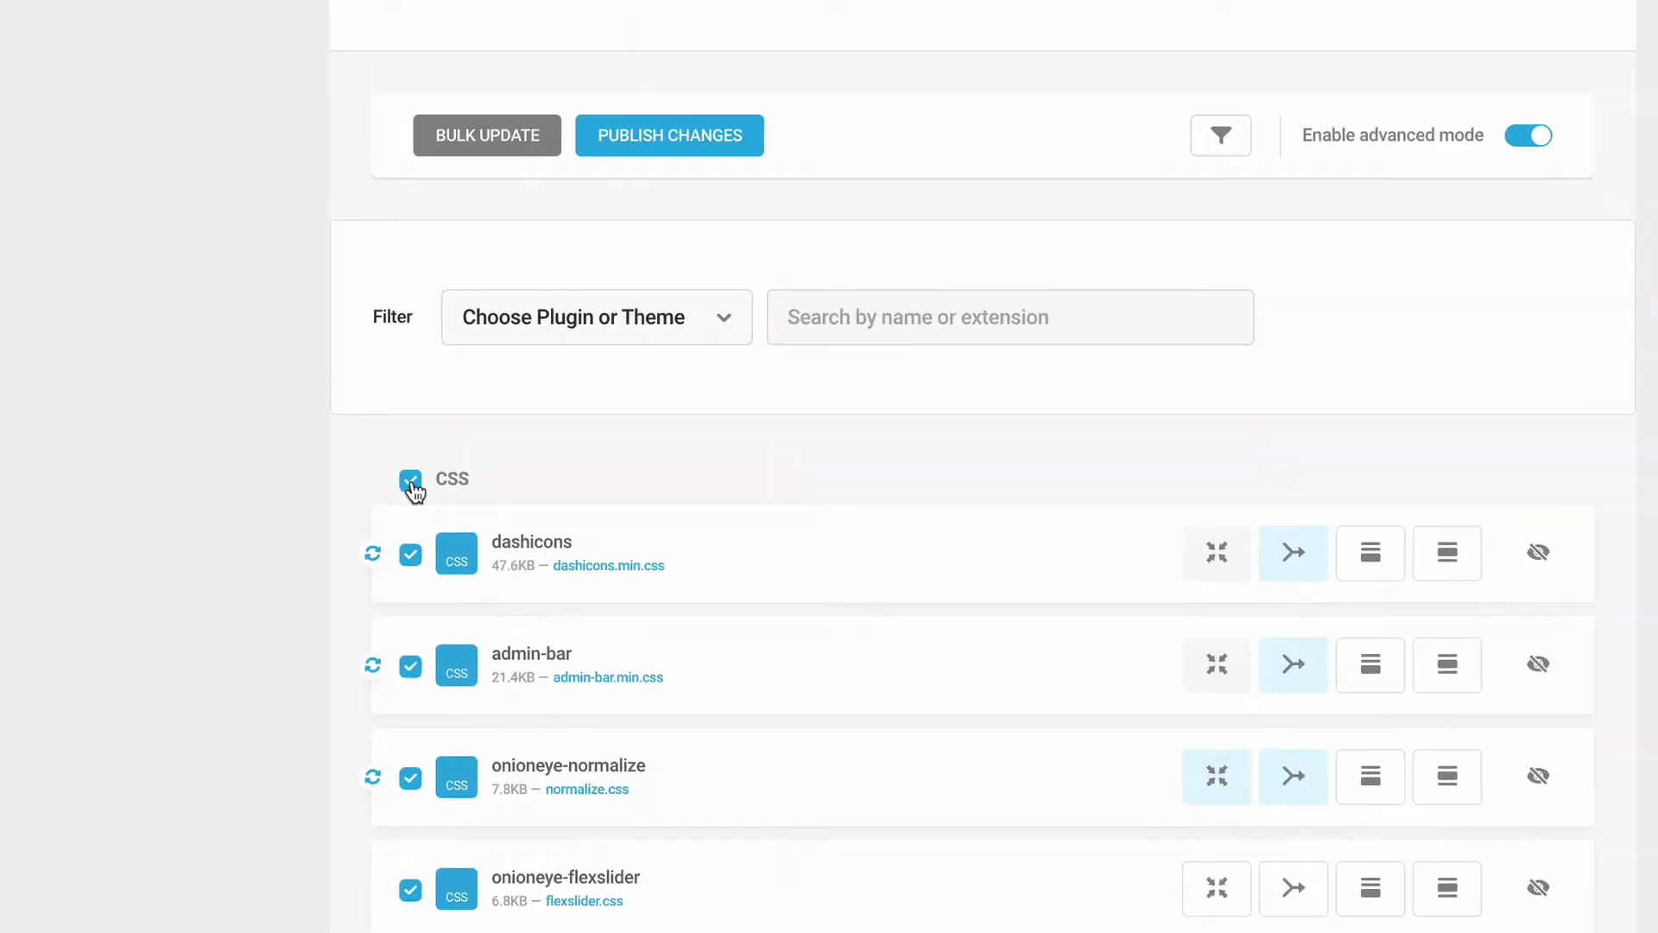
{"action": "scroll", "coordinate": [413, 489], "scroll_direction": "down", "scroll_amount": 15}
{"action": "left_click", "coordinate": [411, 309]}
{"action": "scroll", "coordinate": [415, 326], "scroll_direction": "up", "scroll_amount": 1}
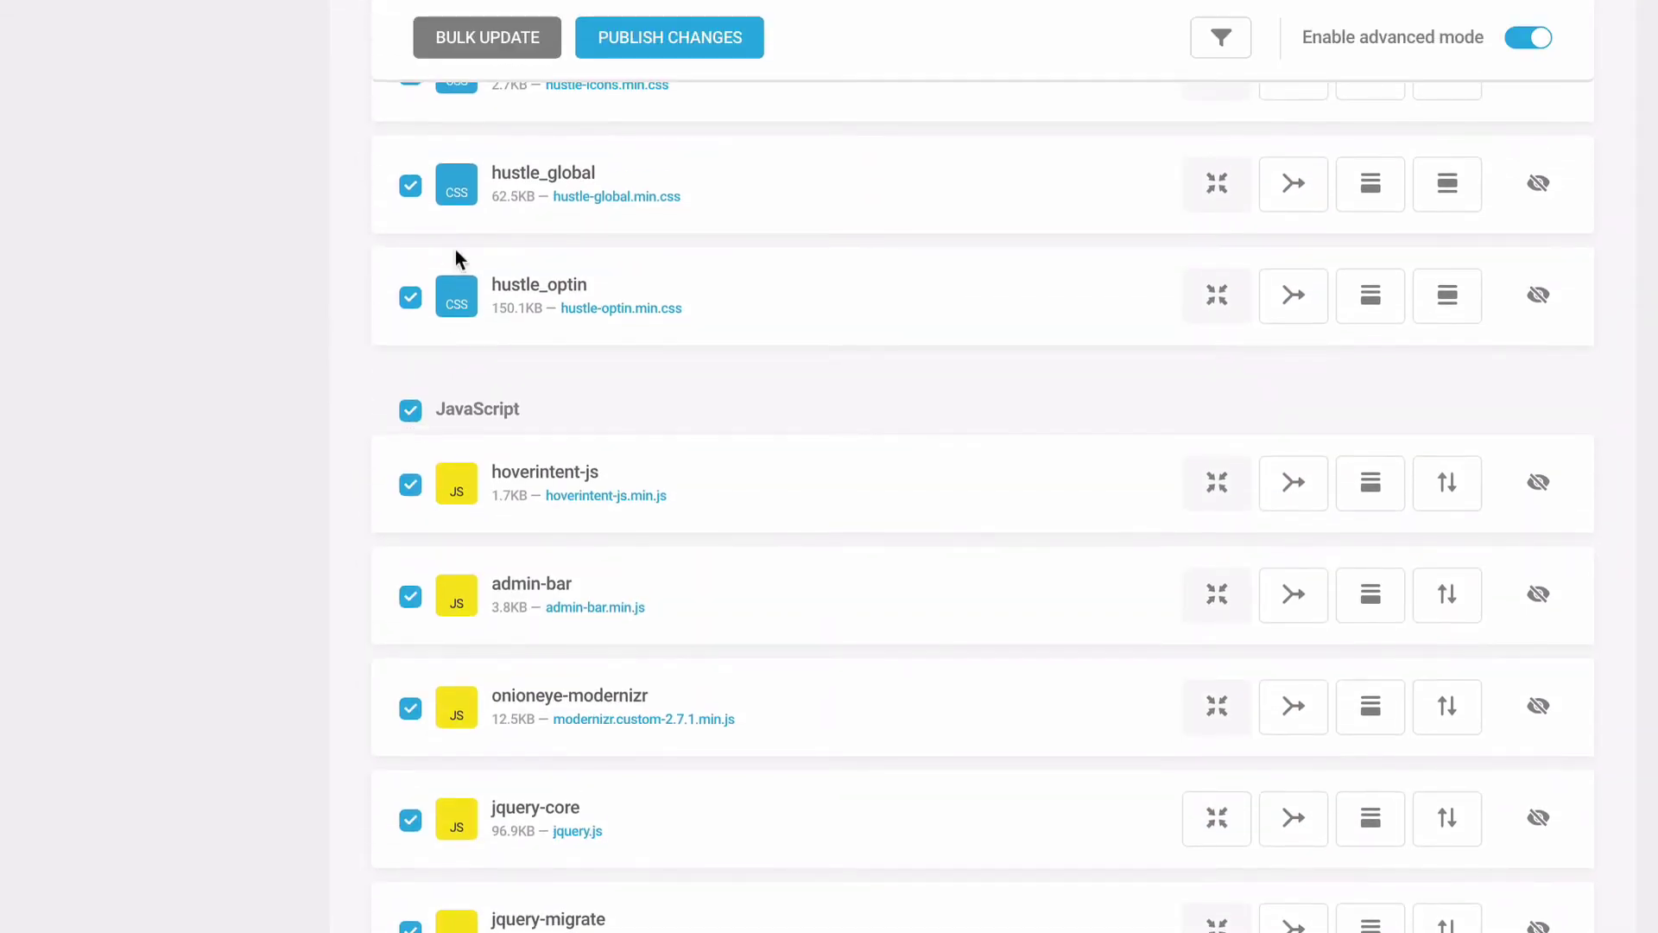
Step: Bulk-set all selected files to Compress and Combine, apply it, and publish the changes
{"action": "left_click", "coordinate": [485, 52]}
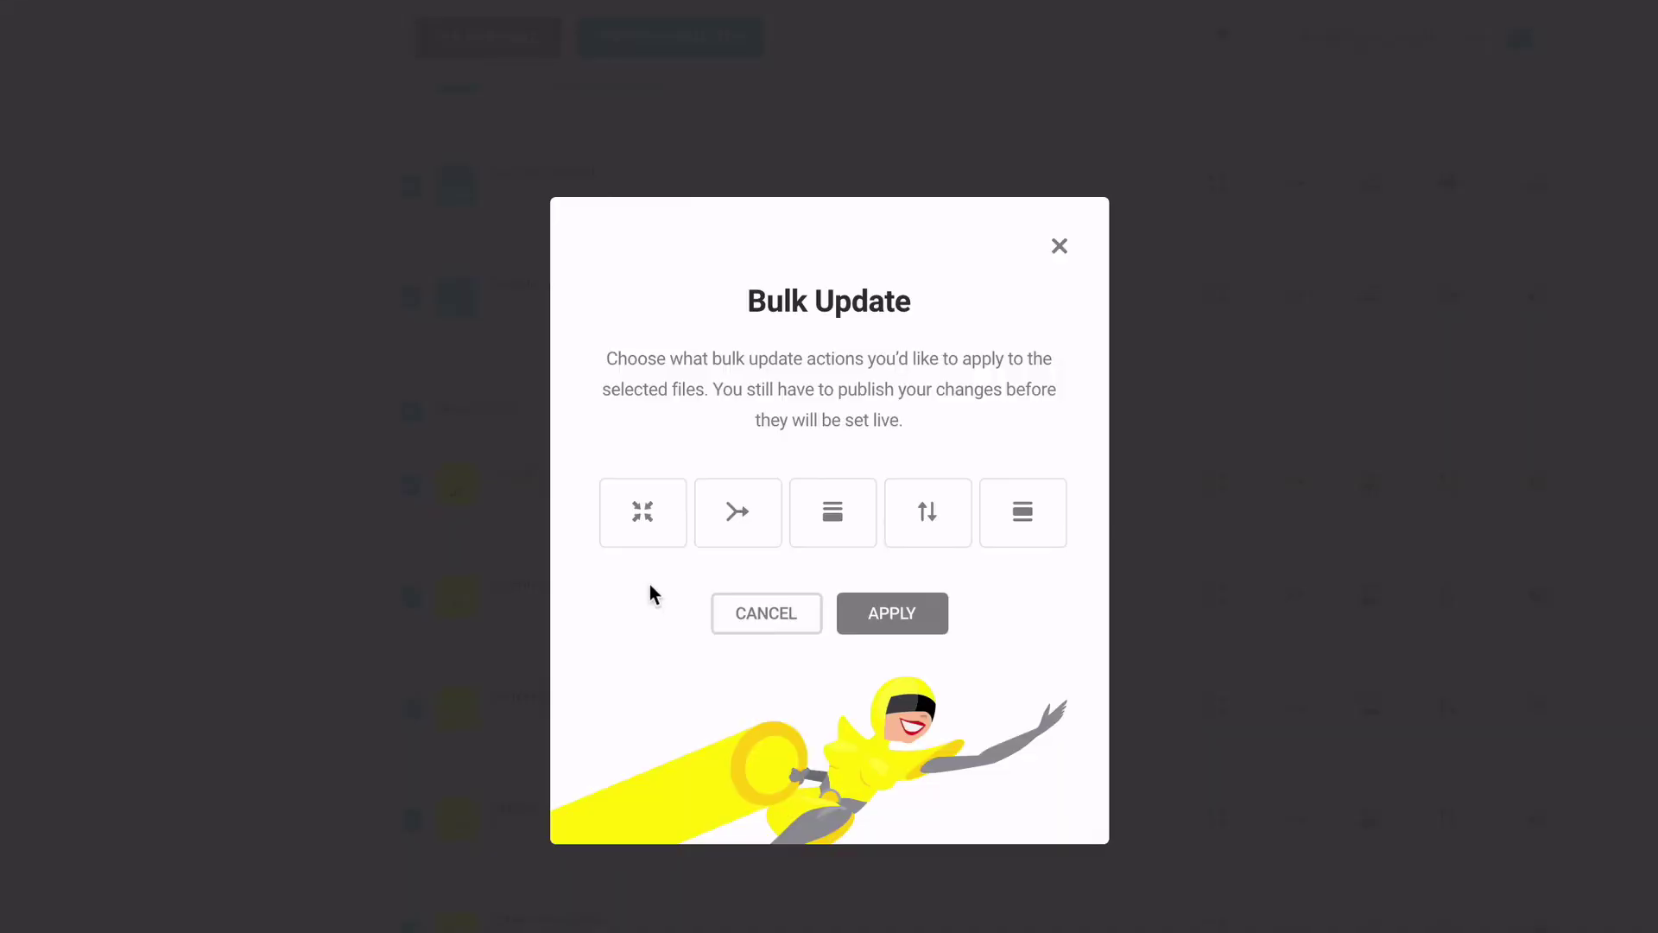
{"action": "left_click", "coordinate": [639, 540]}
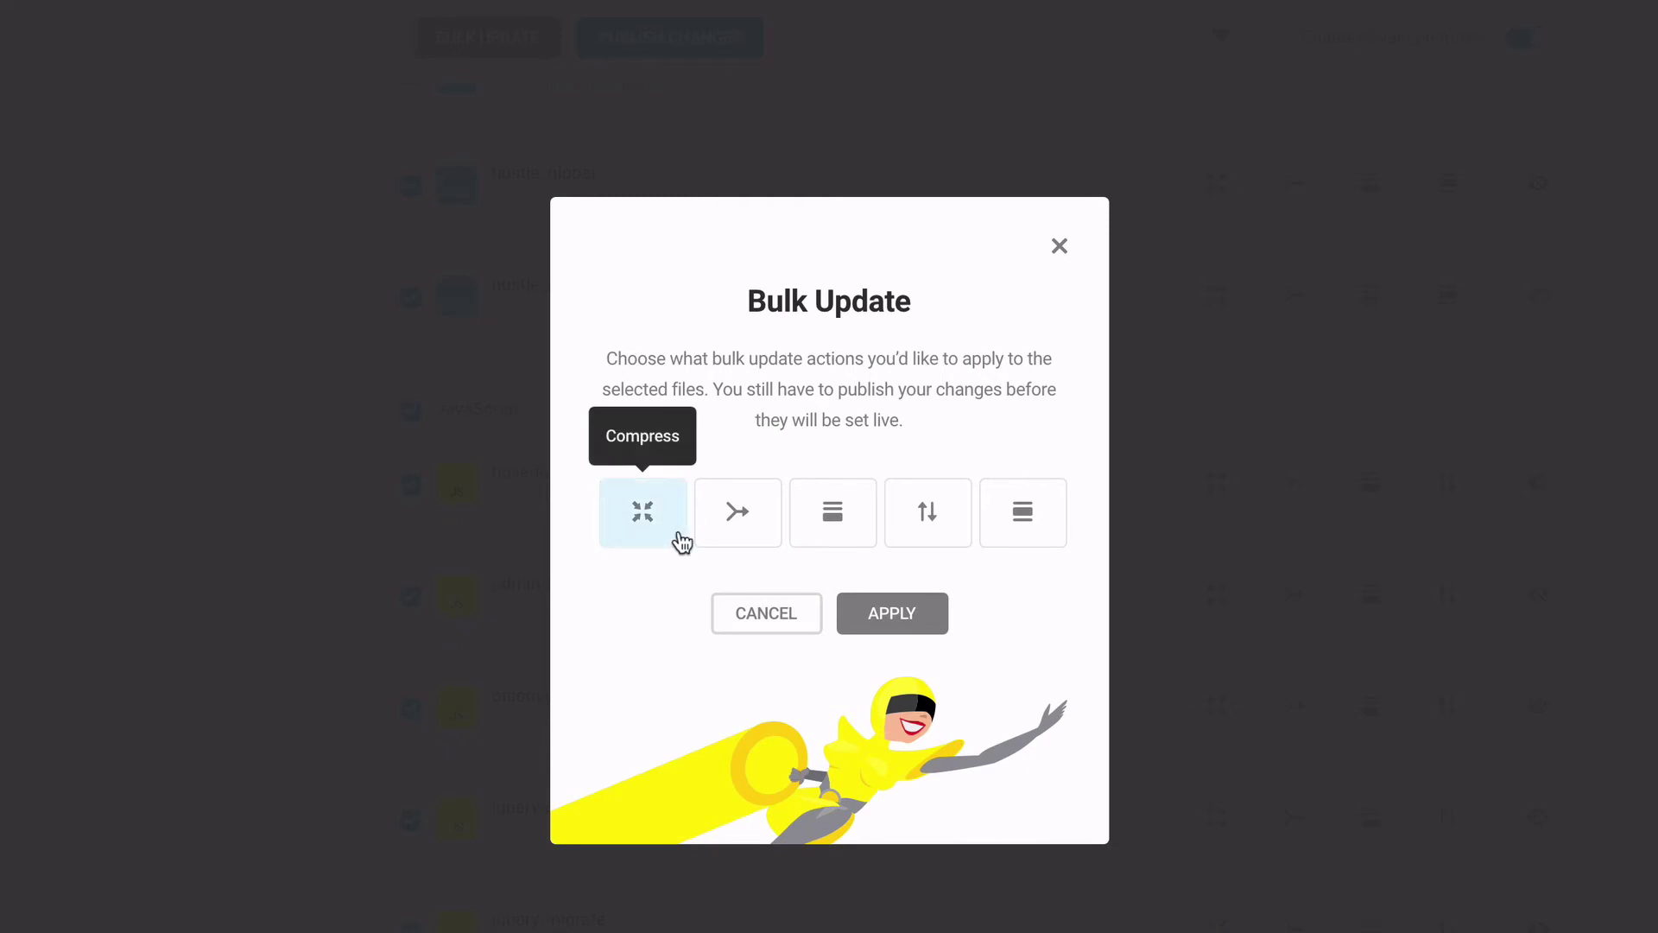
{"action": "left_click", "coordinate": [742, 540]}
{"action": "left_click", "coordinate": [891, 614]}
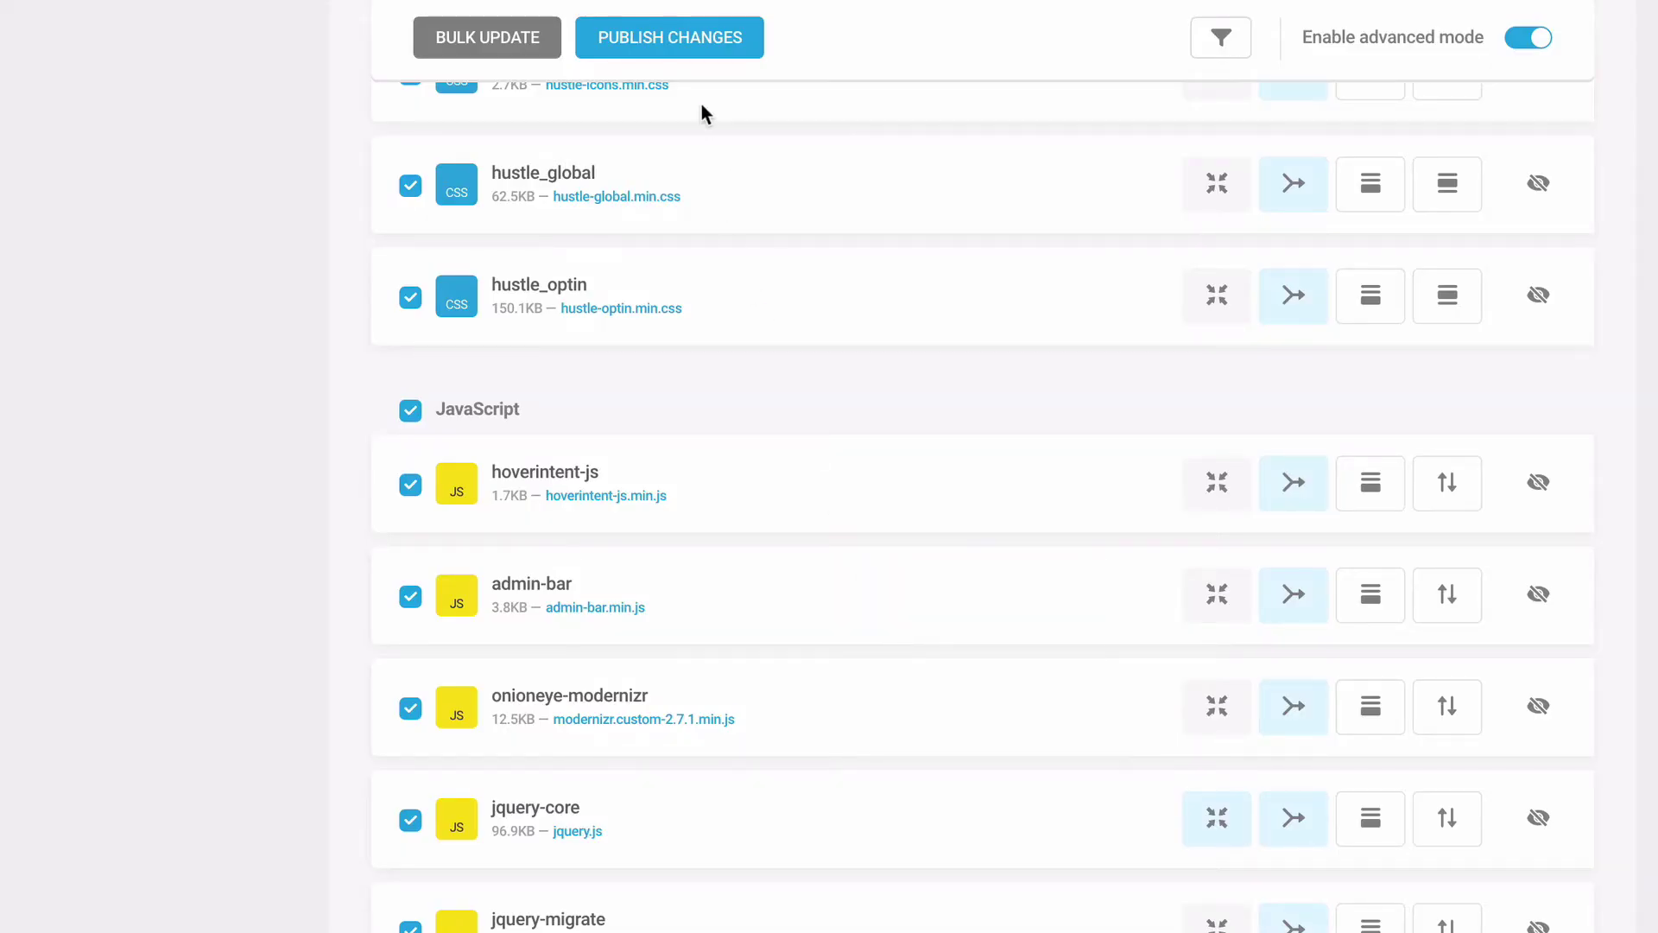
{"action": "left_click", "coordinate": [685, 57]}
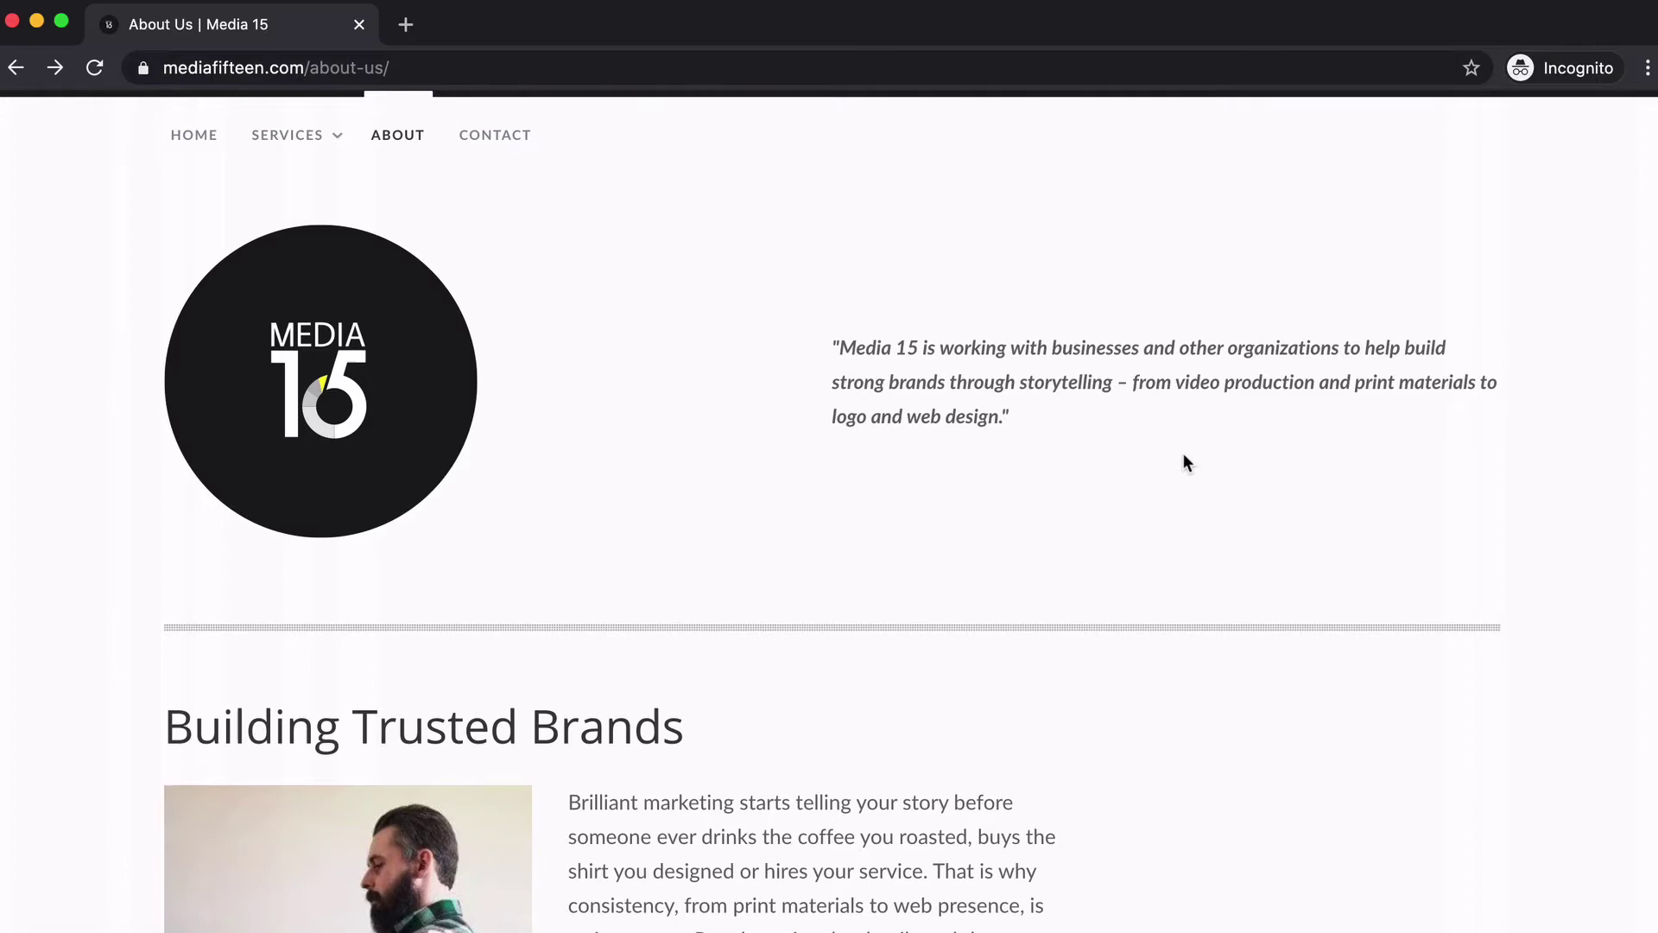
Step: Inspect the Media 15 About Us page and switch Chrome DevTools to the Console
{"action": "right_click", "coordinate": [1183, 452]}
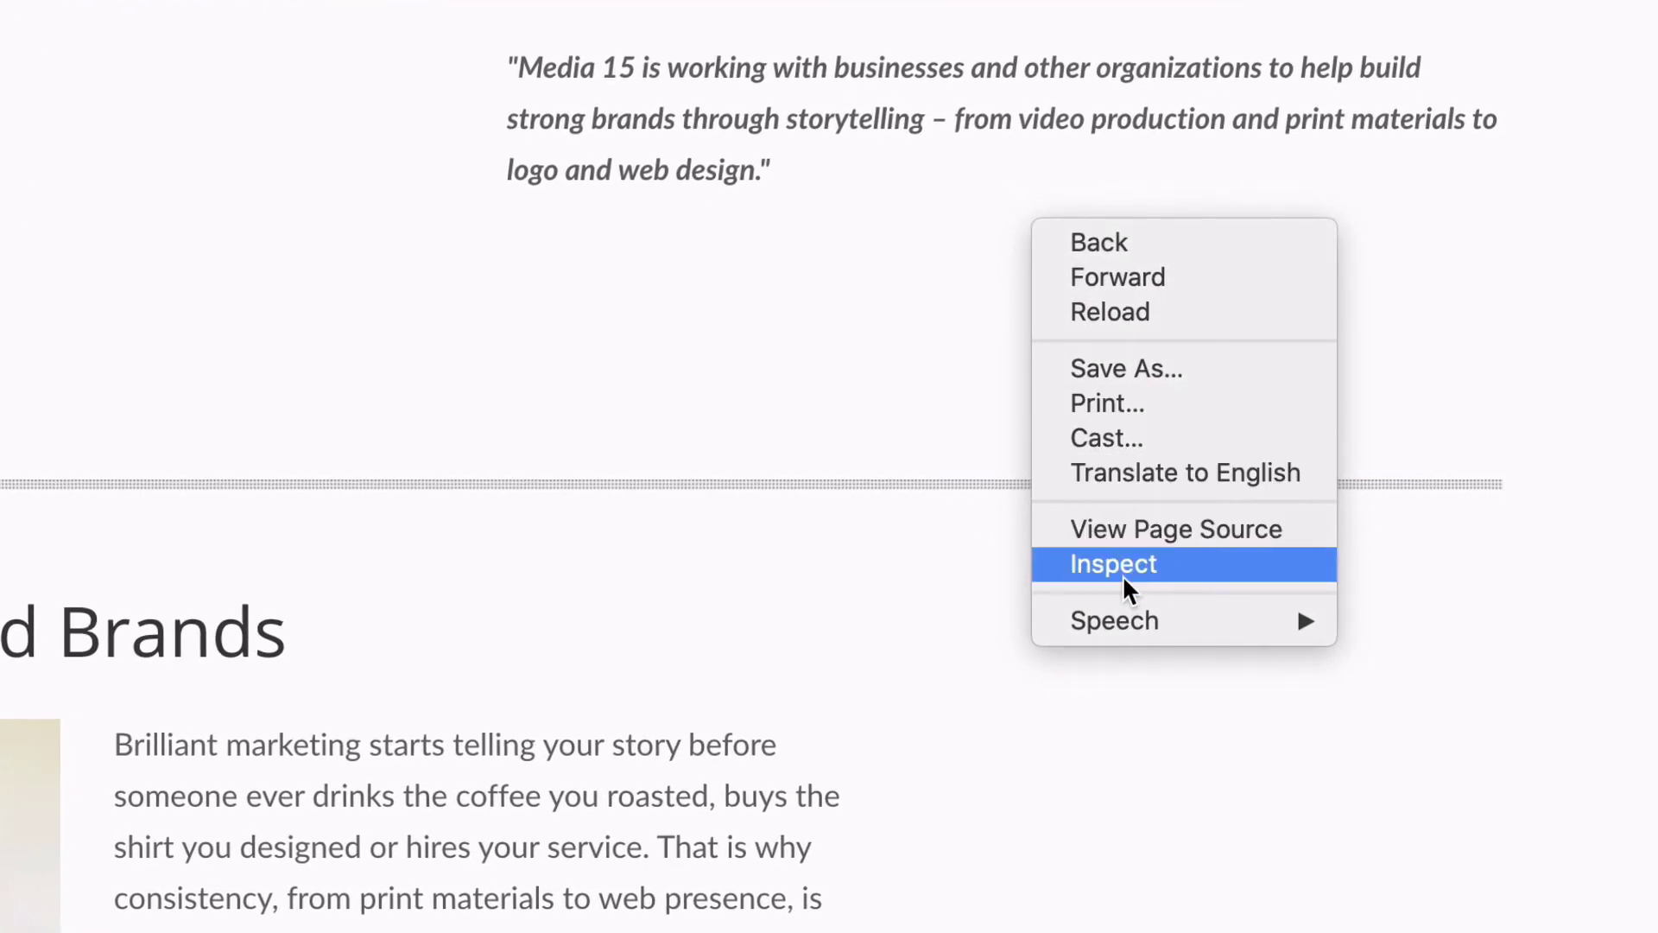
{"action": "left_click", "coordinate": [1123, 568]}
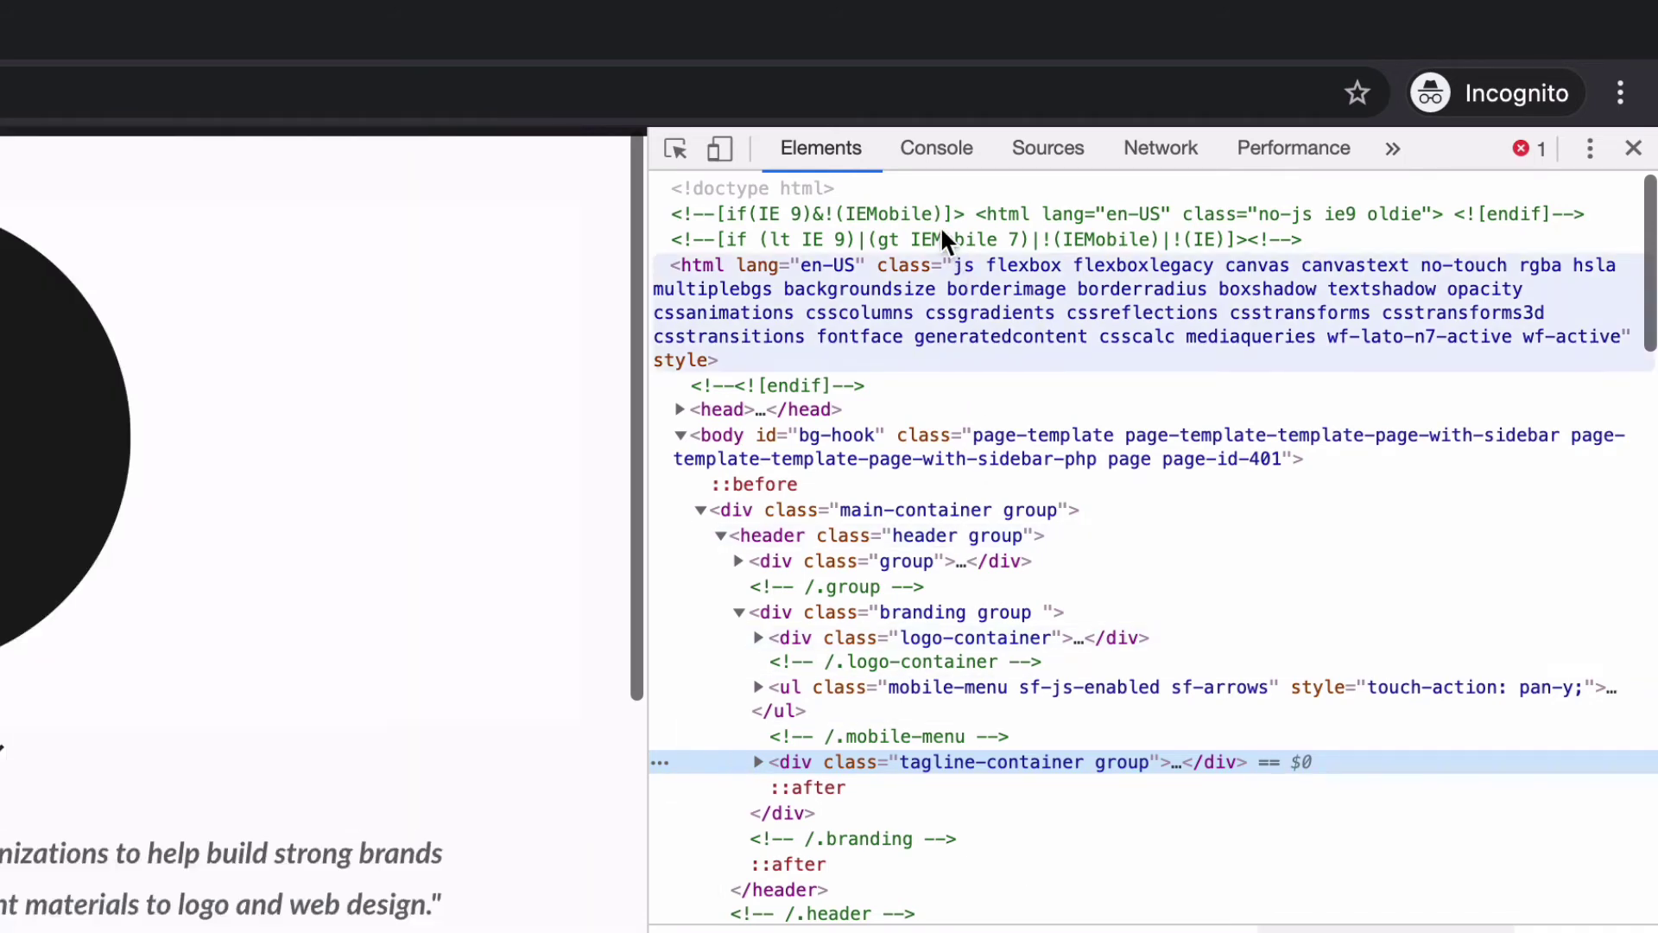
{"action": "left_click", "coordinate": [962, 158]}
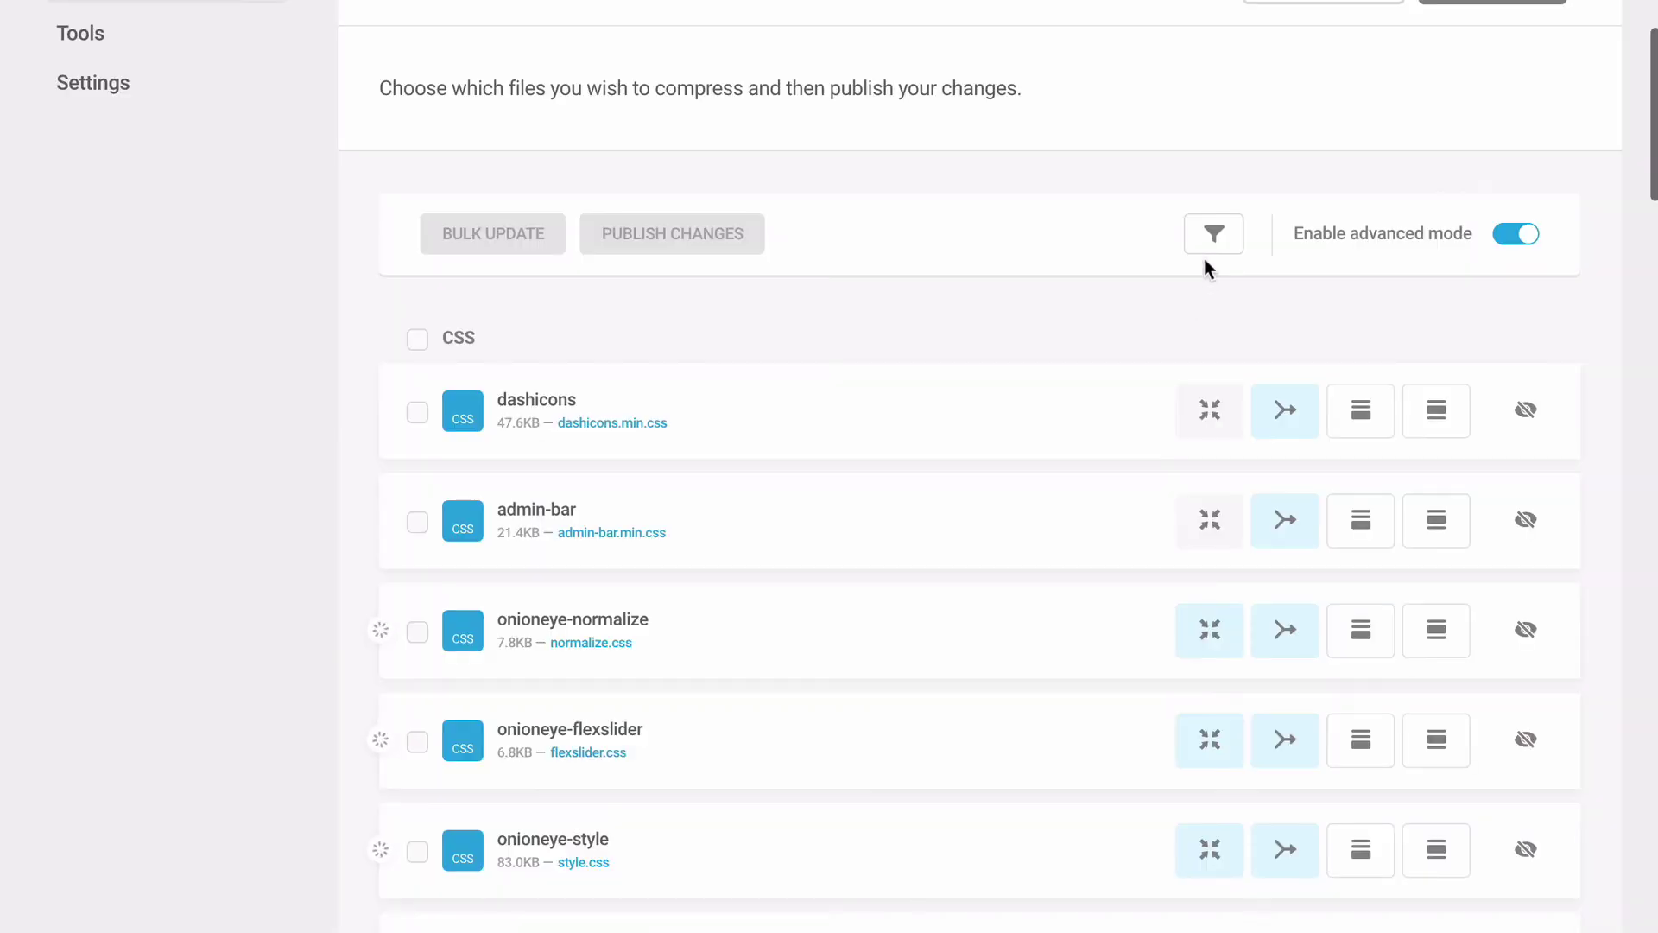
Step: Filter the Asset Optimization file list to Hustle Pro files only
{"action": "left_click", "coordinate": [1209, 249]}
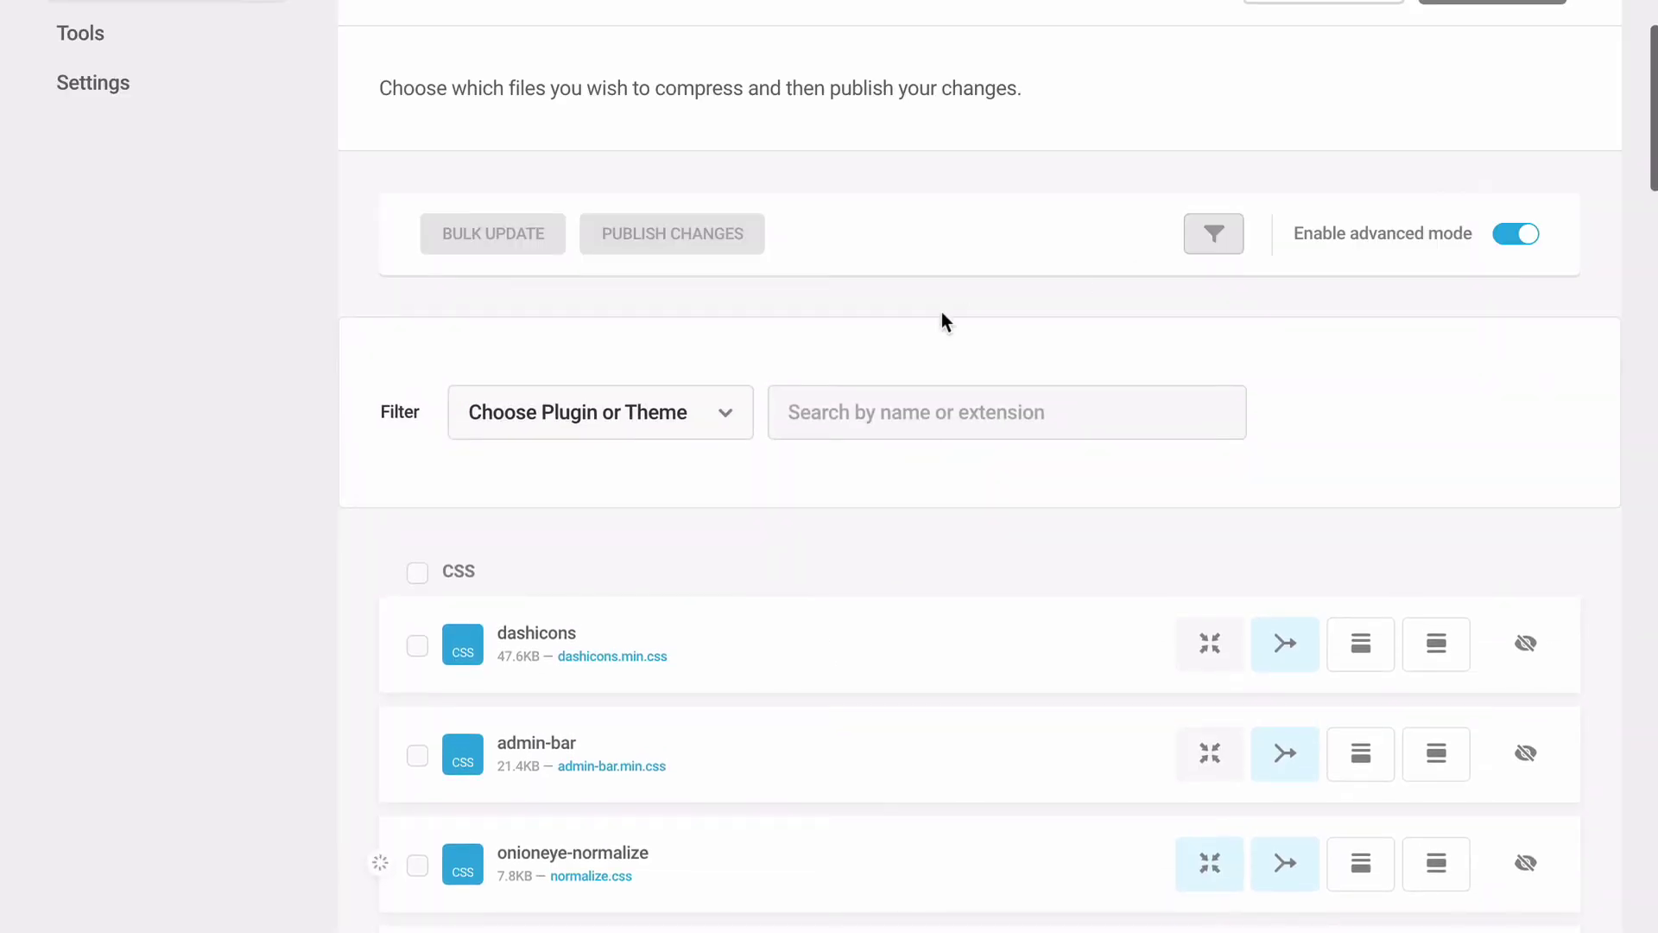
{"action": "left_click", "coordinate": [729, 404]}
{"action": "scroll", "coordinate": [668, 533], "scroll_direction": "down", "scroll_amount": 2}
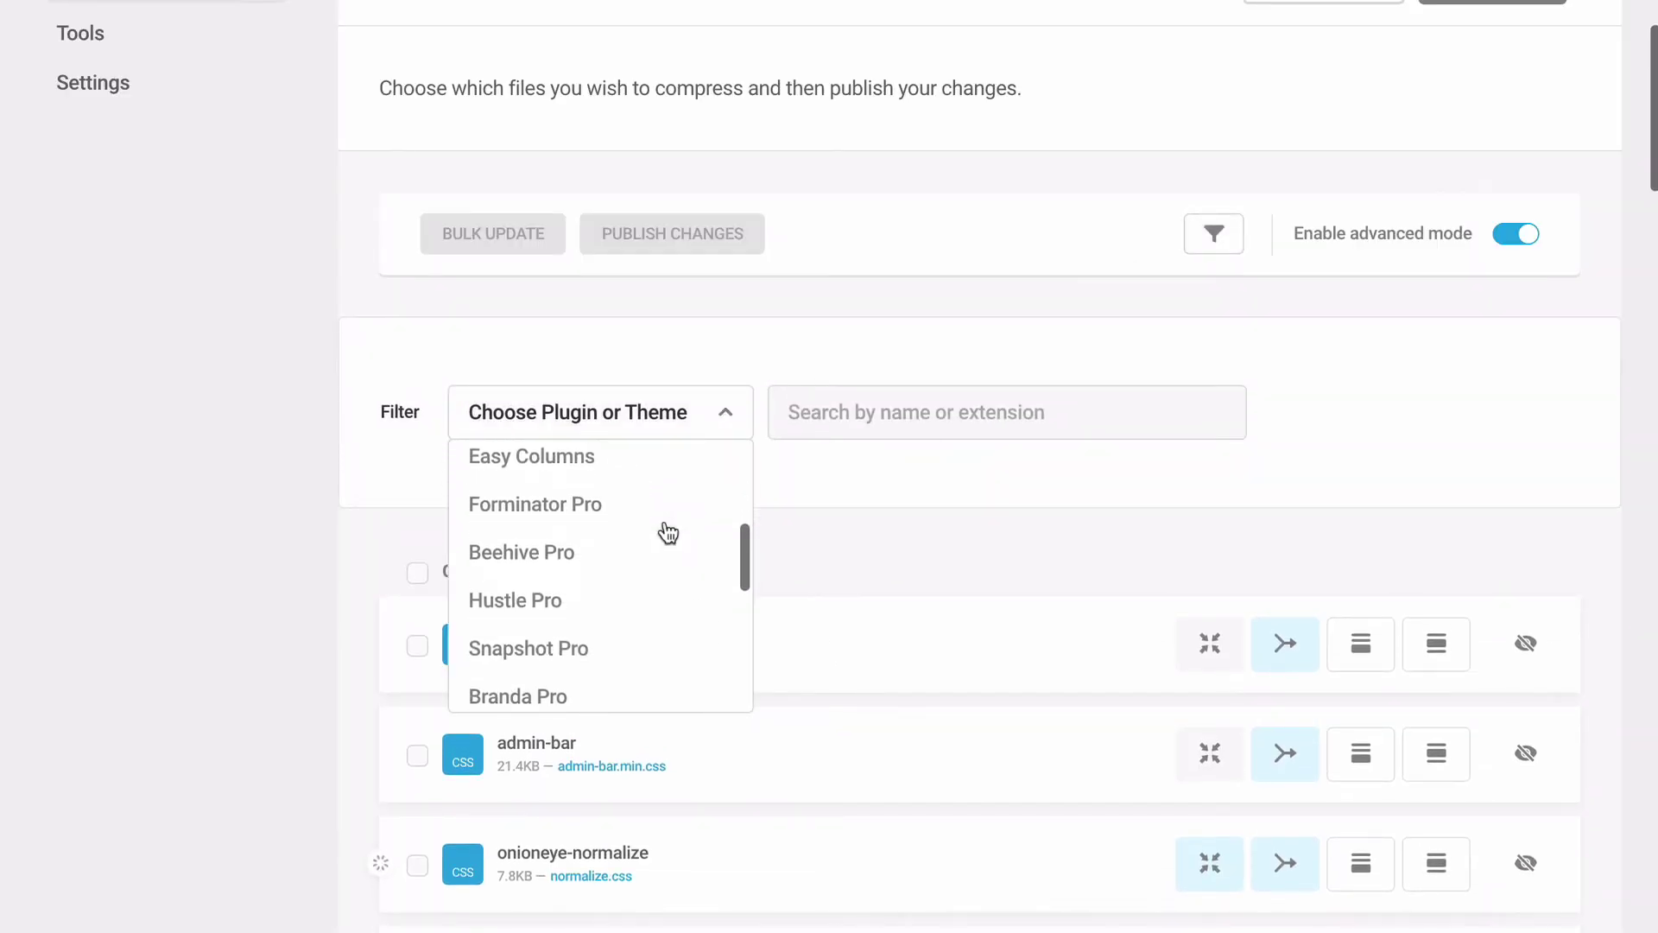
{"action": "left_click", "coordinate": [645, 603]}
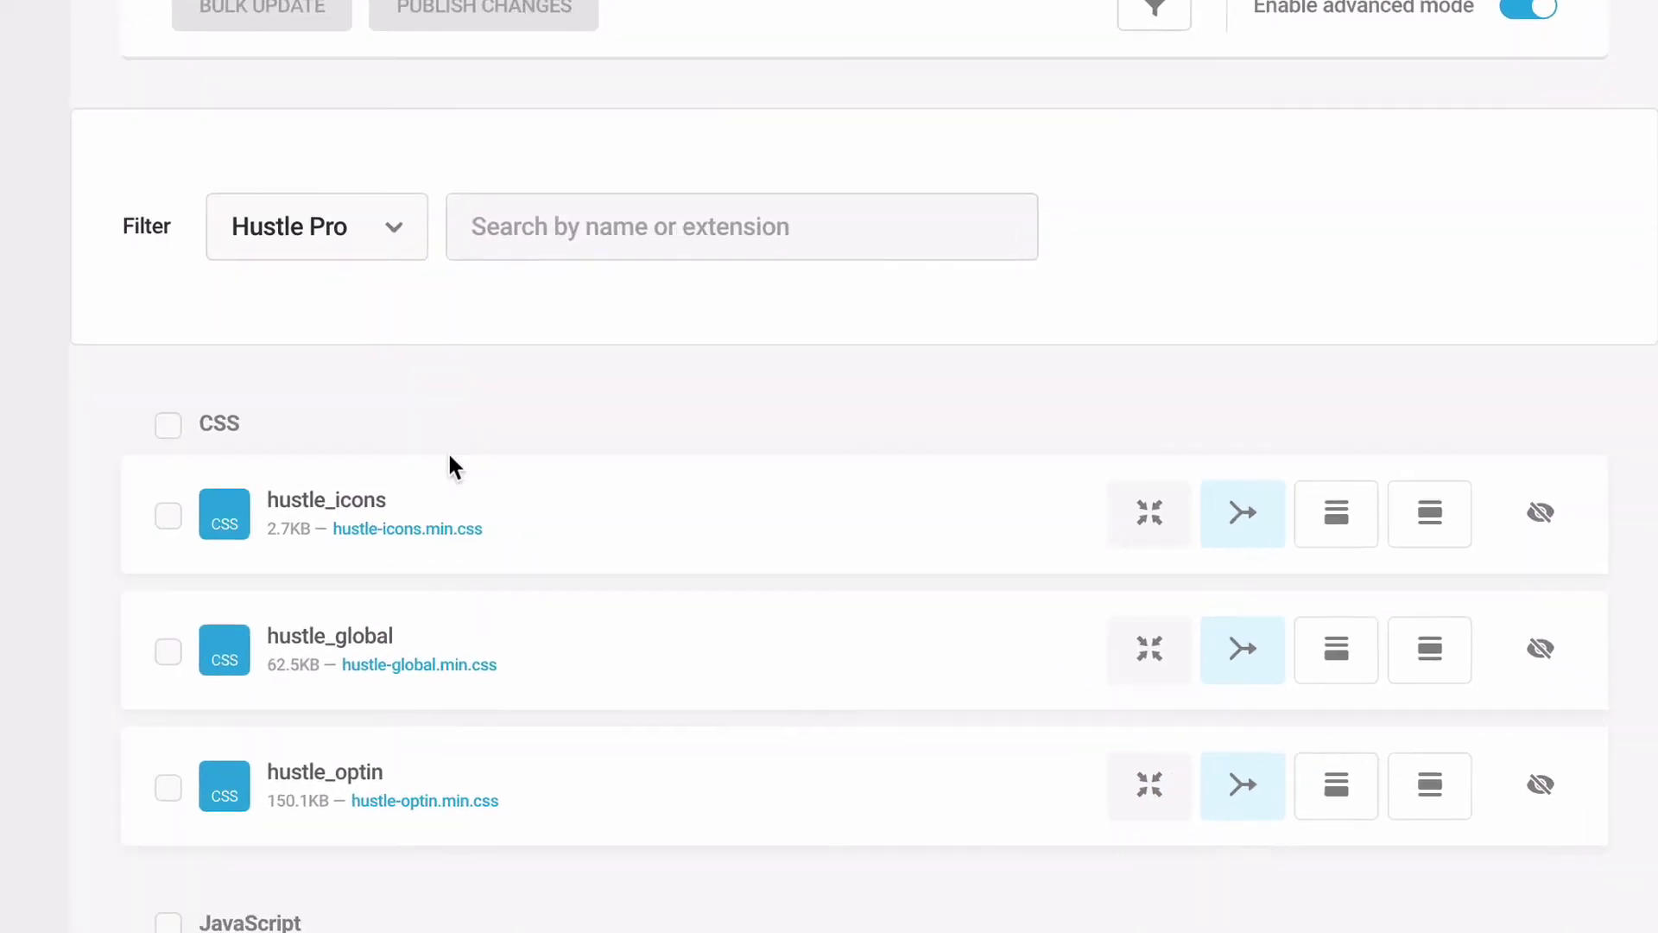
{"action": "scroll", "coordinate": [644, 603], "scroll_direction": "down", "scroll_amount": 5}
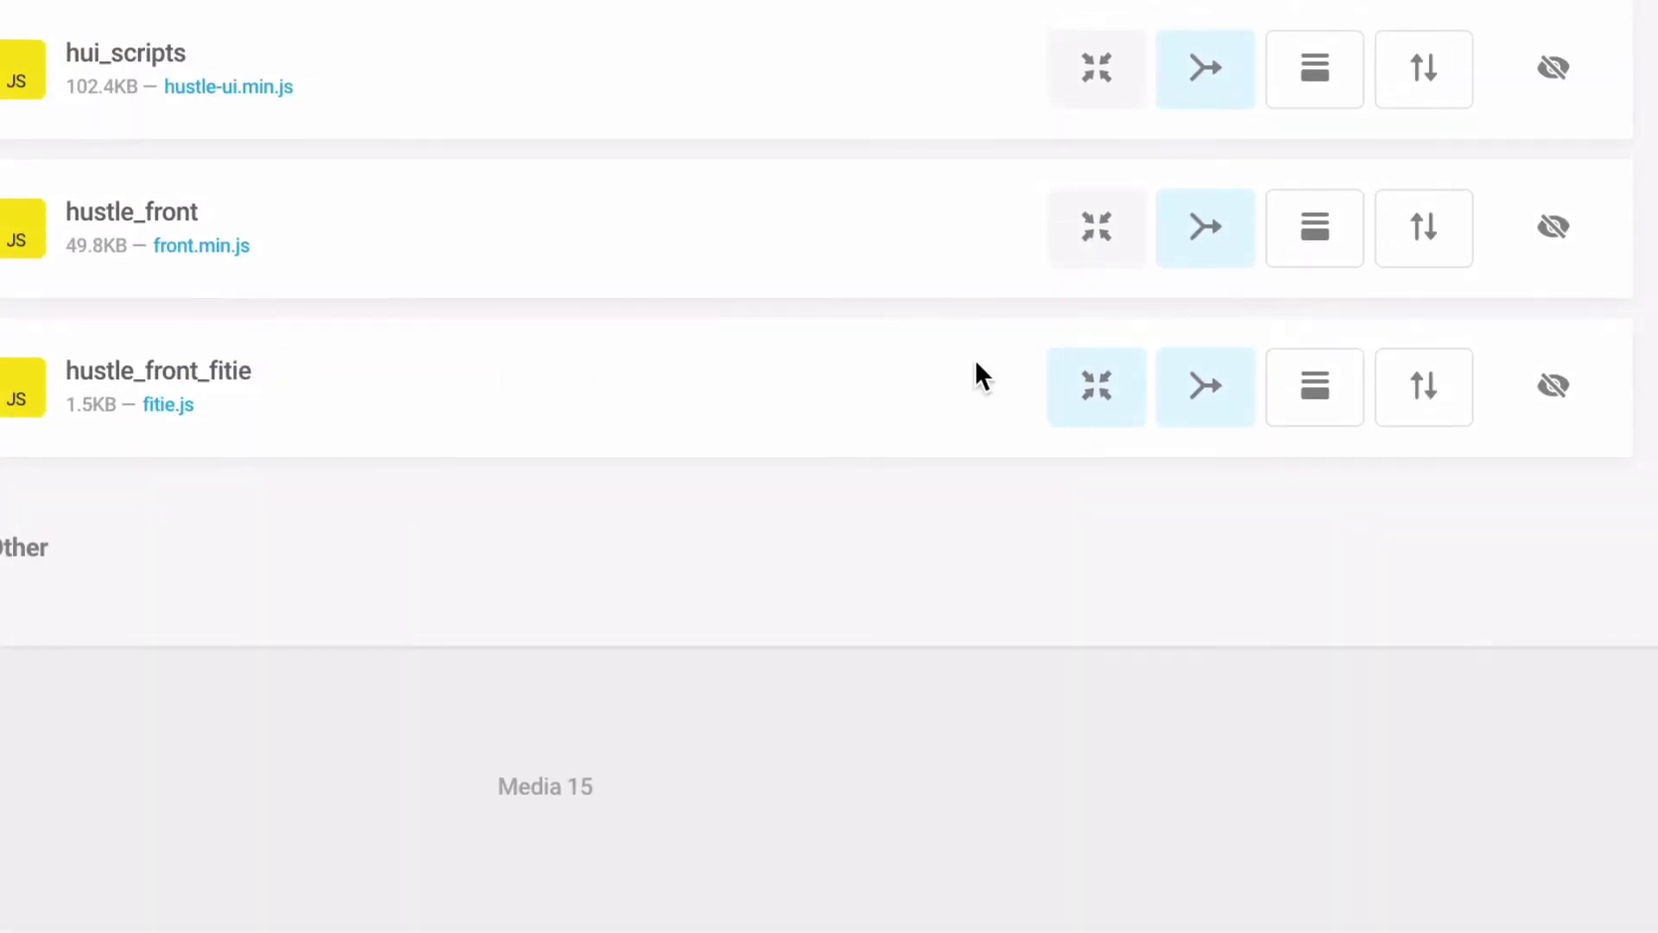
Step: Turn off Compress and Combine for hustle_front_fitie and publish the change
{"action": "left_click", "coordinate": [1103, 381]}
{"action": "left_click", "coordinate": [1180, 388]}
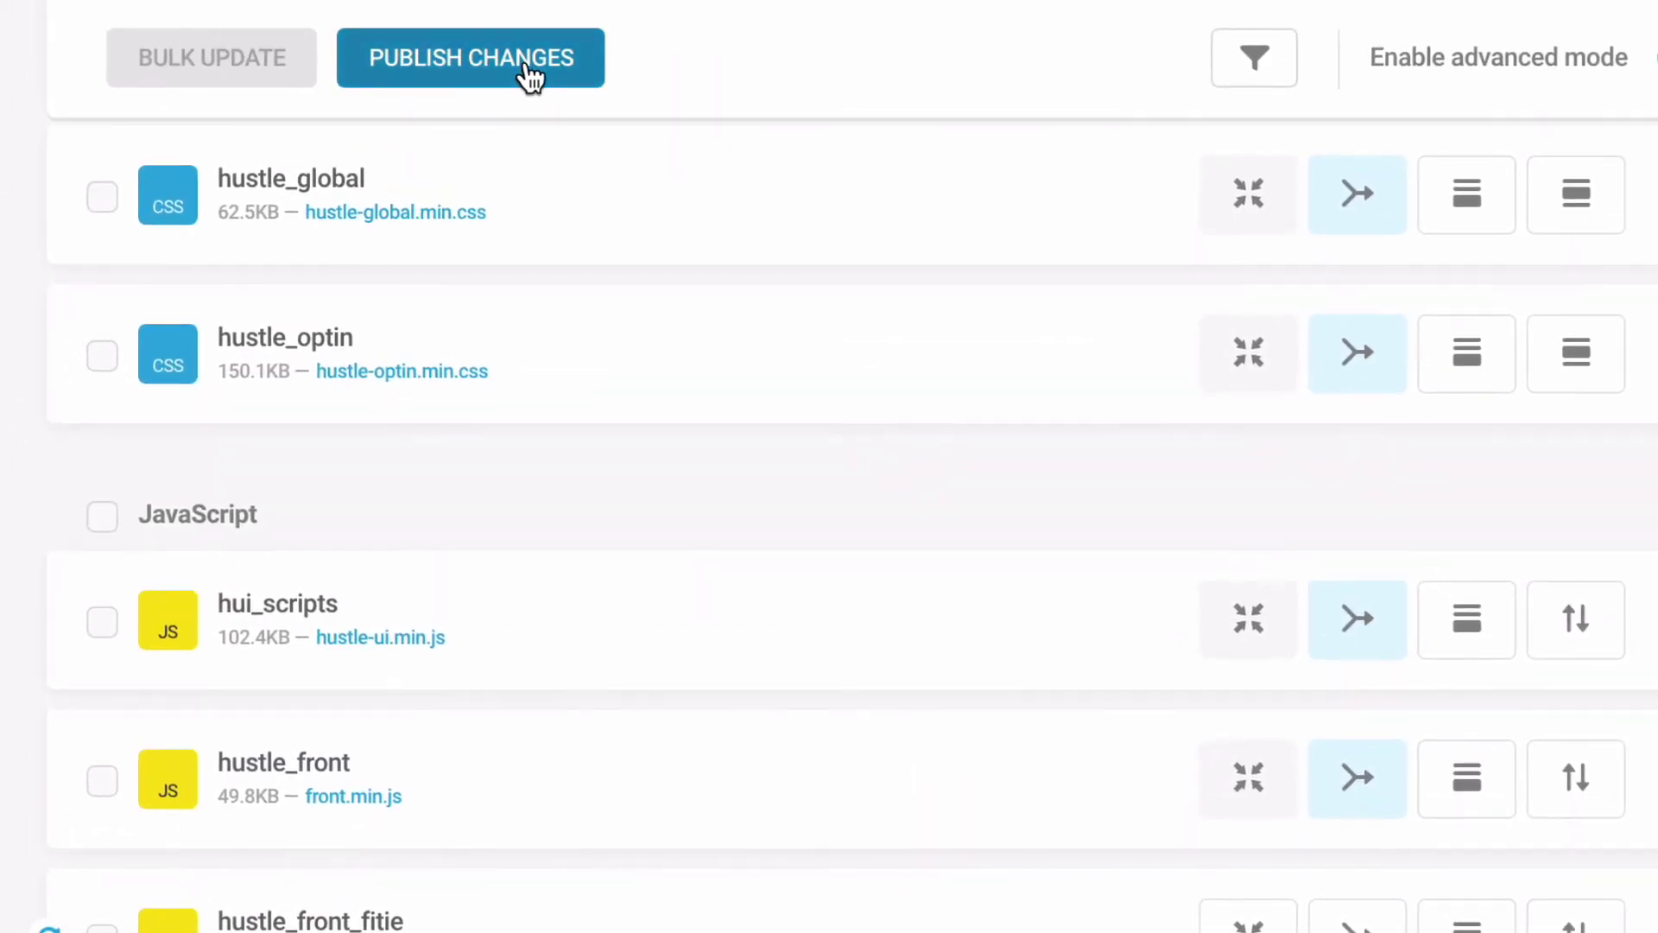
{"action": "left_click", "coordinate": [529, 76]}
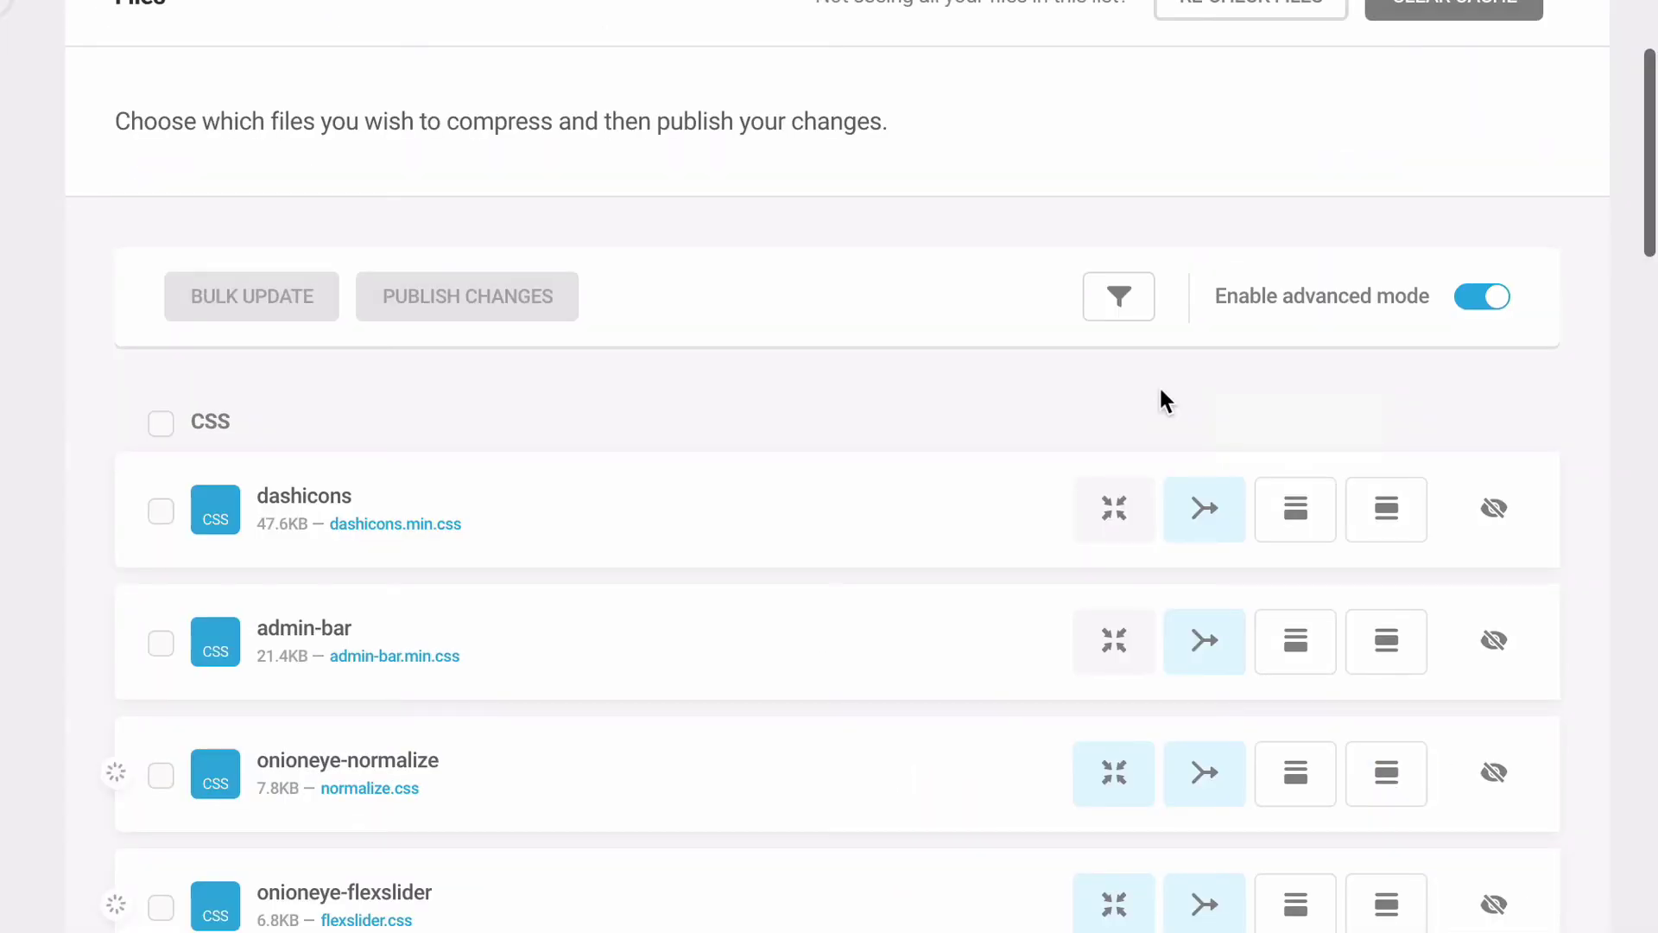
Step: Filter the file list to Contact Form 7 and move the contact-form-7 CSS to the footer
{"action": "left_click", "coordinate": [1123, 321]}
{"action": "left_click", "coordinate": [541, 512]}
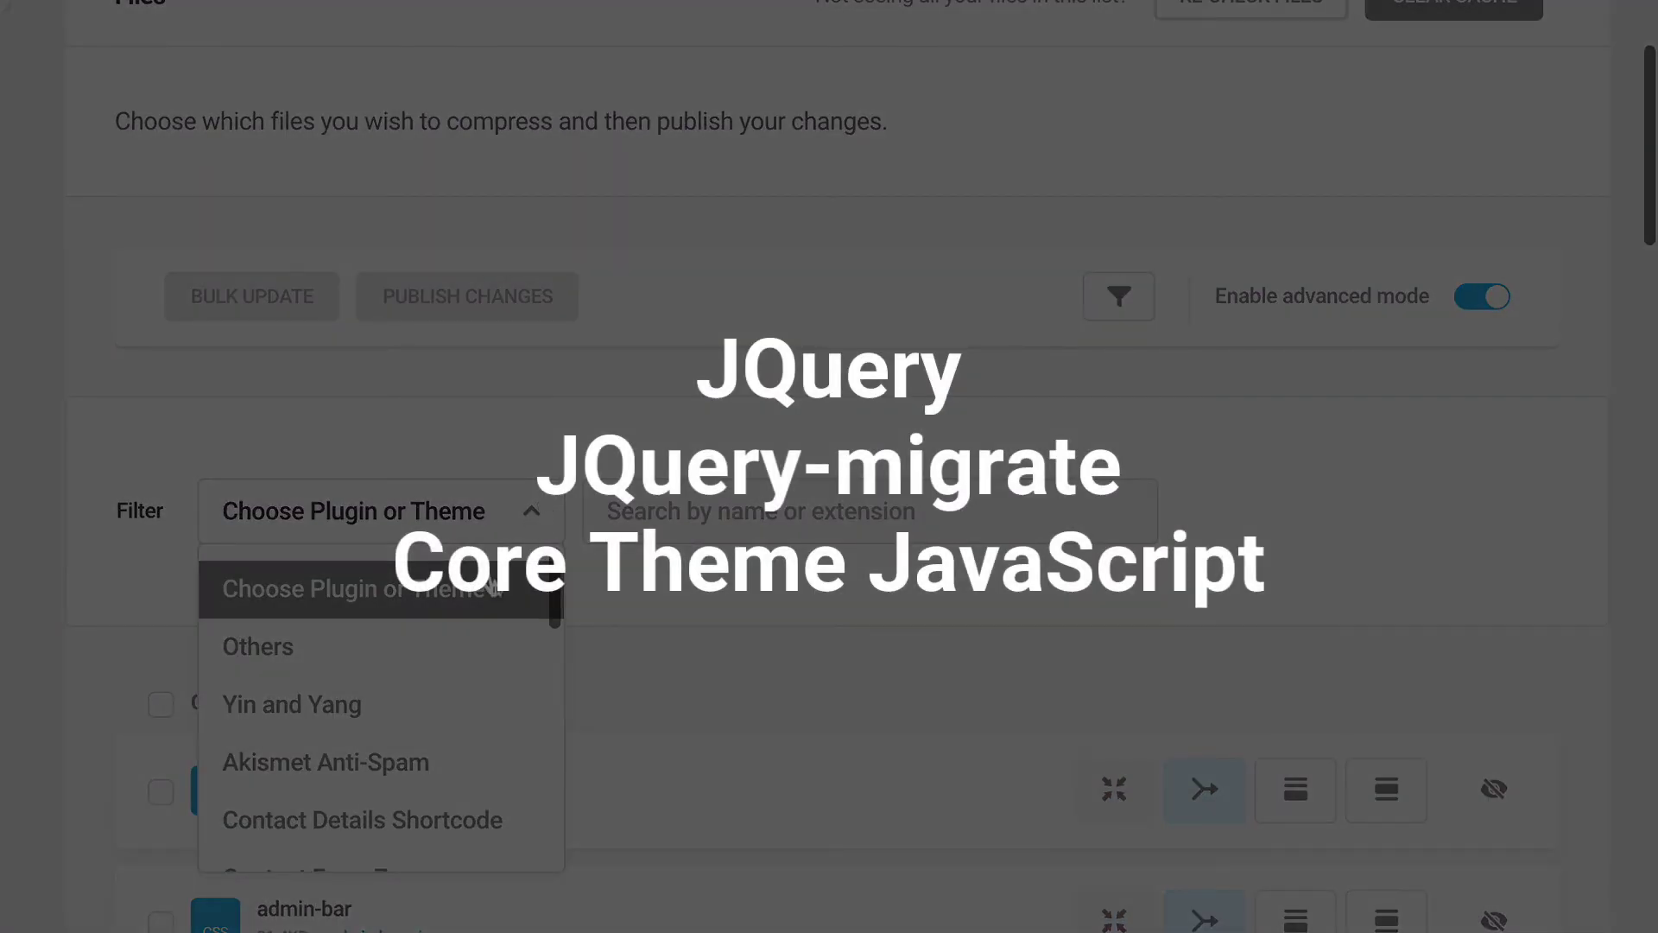
{"action": "scroll", "coordinate": [421, 713], "scroll_direction": "down", "scroll_amount": 2}
{"action": "scroll", "coordinate": [422, 715], "scroll_direction": "down", "scroll_amount": 1}
{"action": "left_click", "coordinate": [420, 707]}
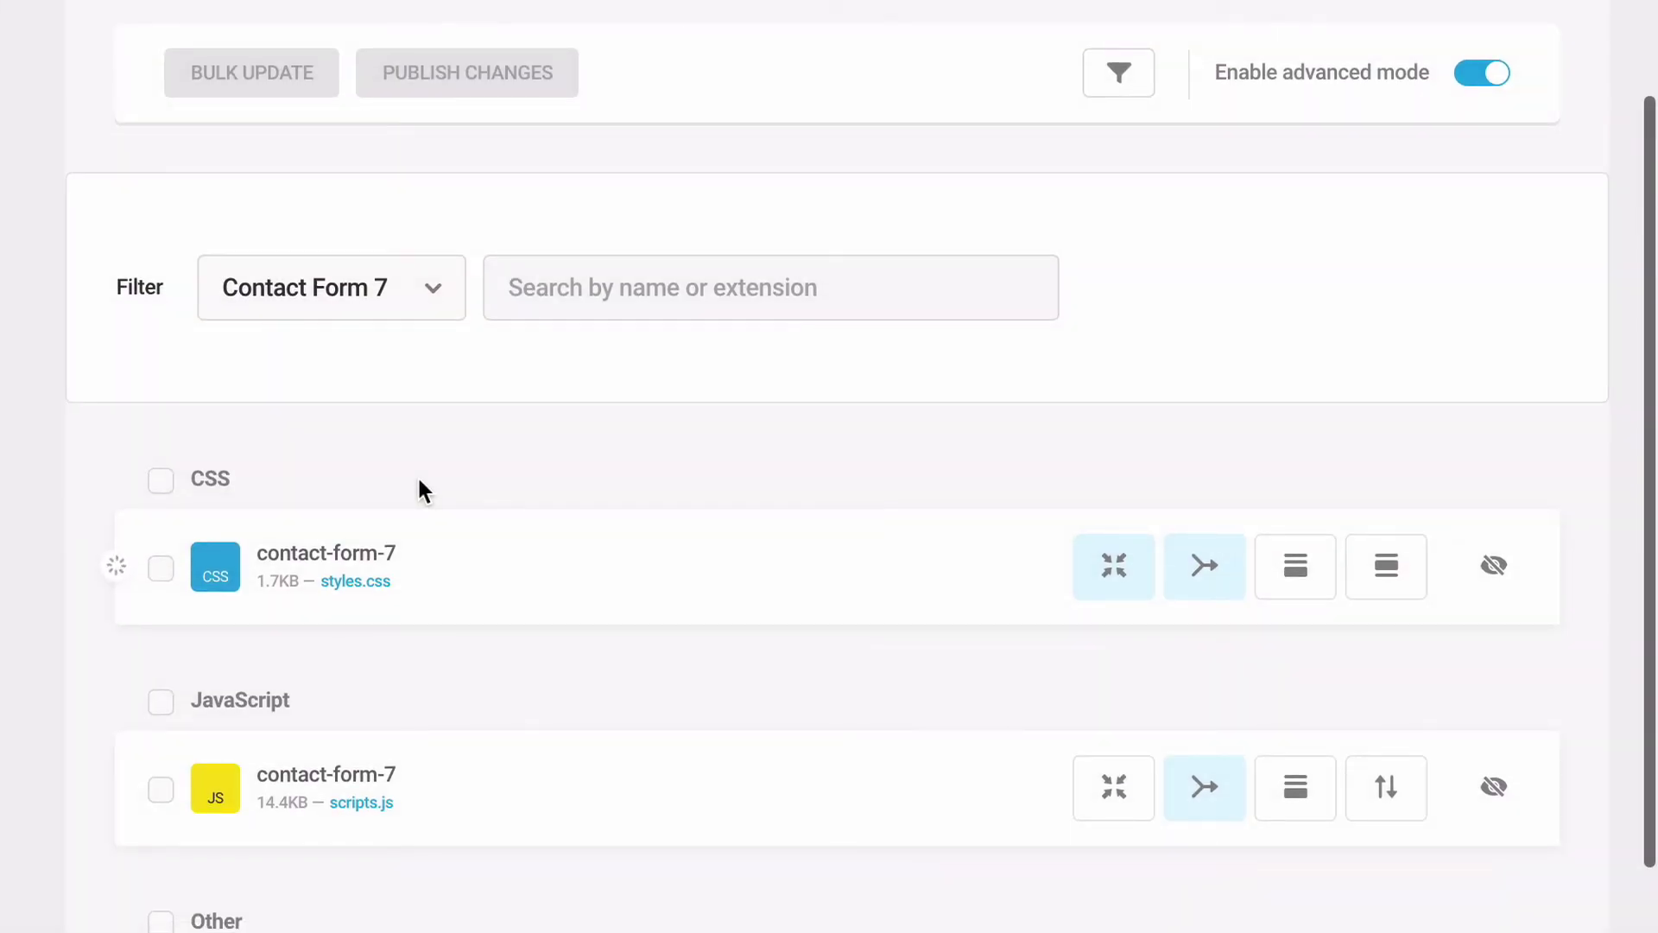
{"action": "left_click", "coordinate": [1303, 584]}
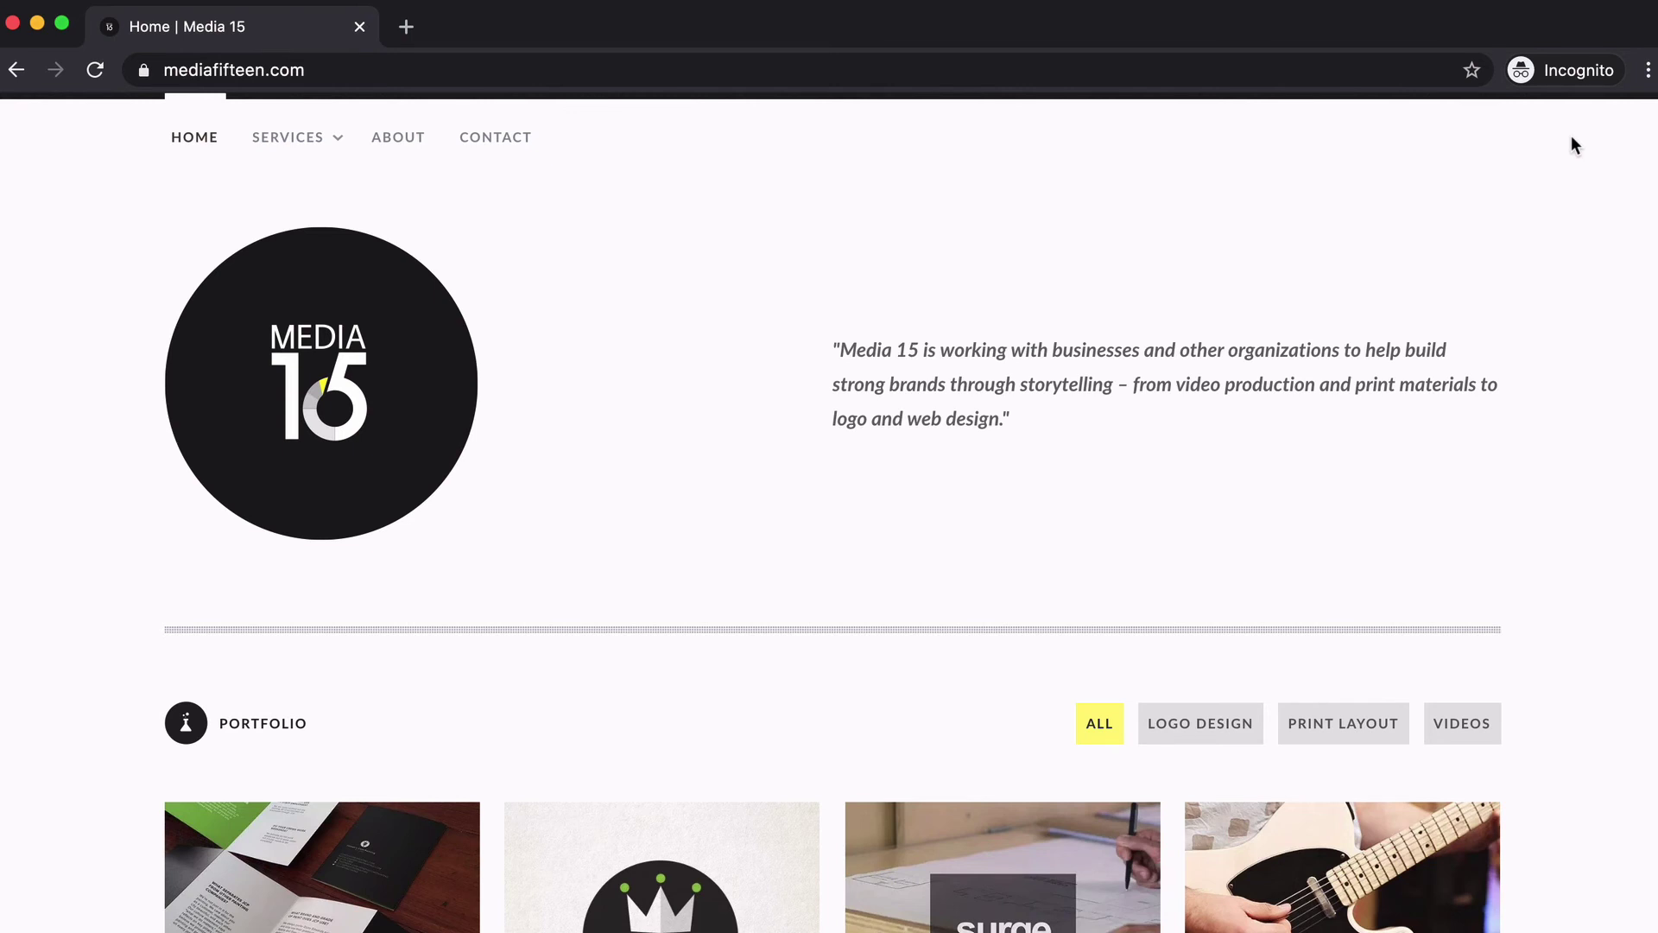
Step: Inspect the Media 15 home page and view its DevTools Console output
{"action": "left_click", "coordinate": [1572, 72]}
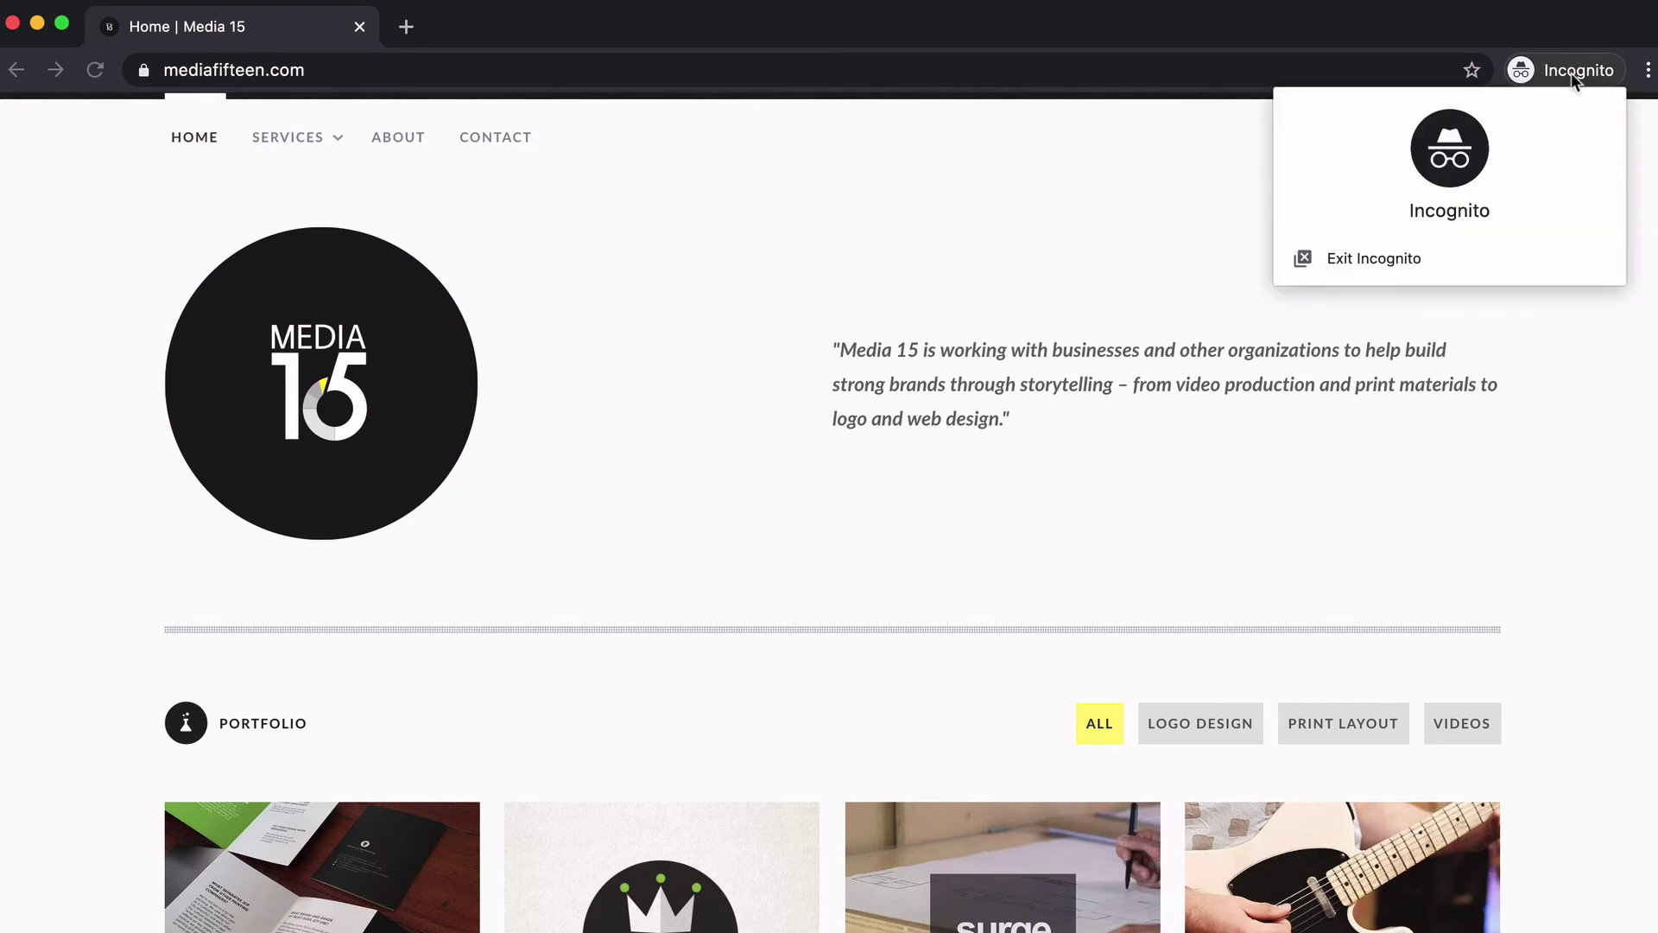
{"action": "left_click", "coordinate": [1208, 200]}
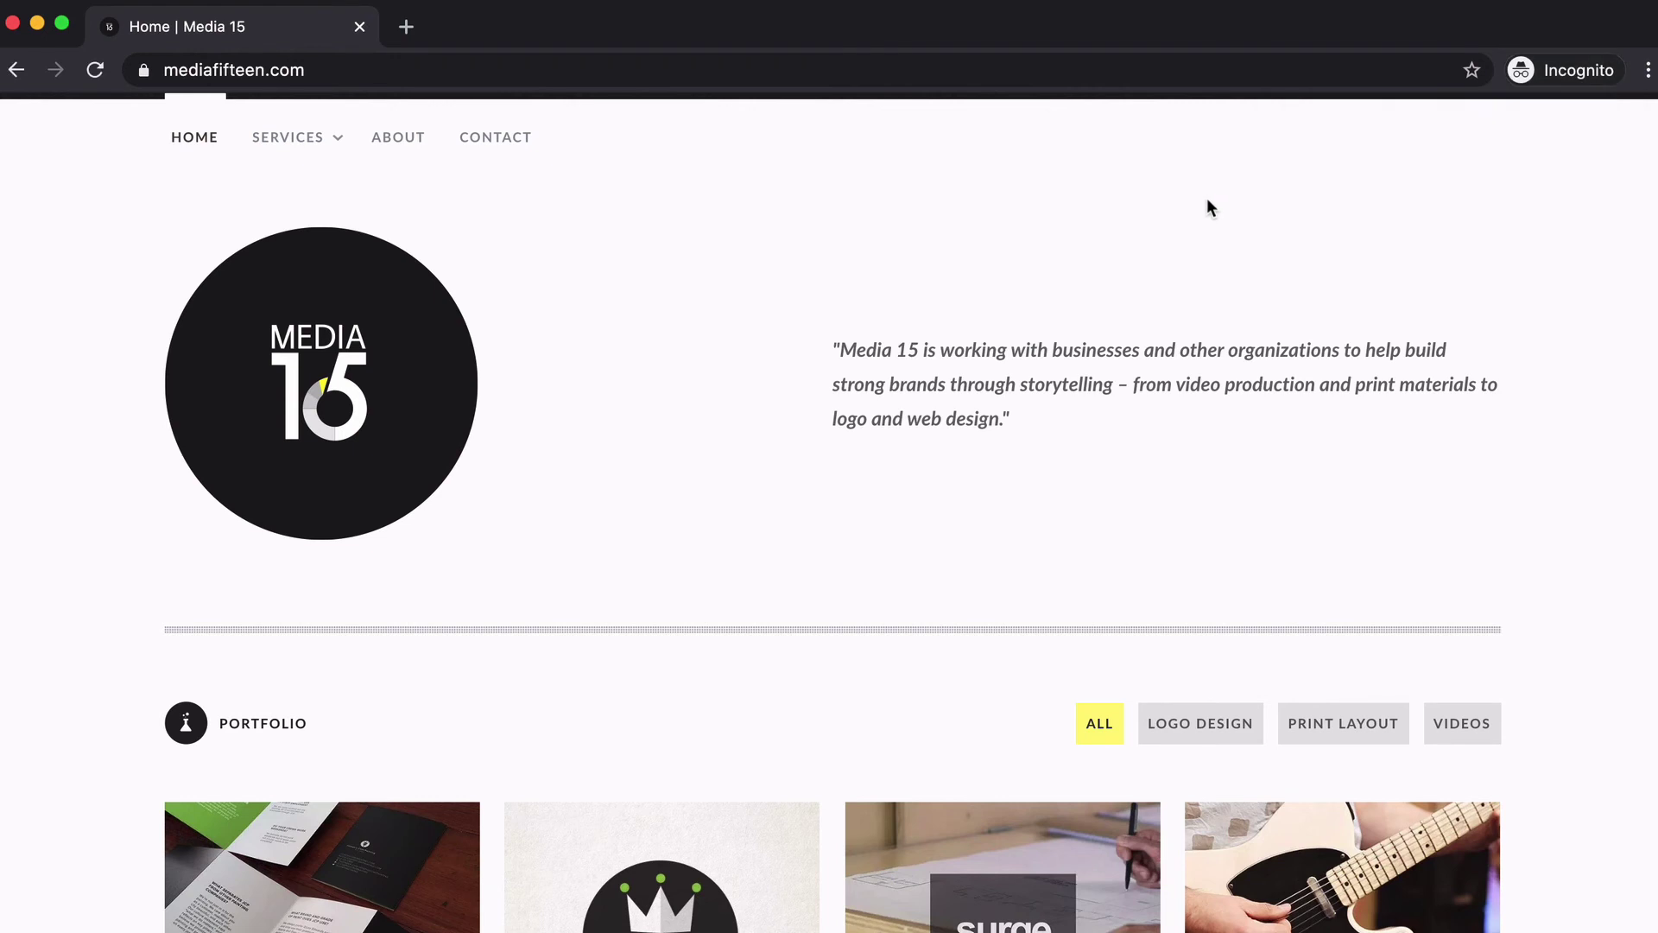
{"action": "right_click", "coordinate": [1208, 205]}
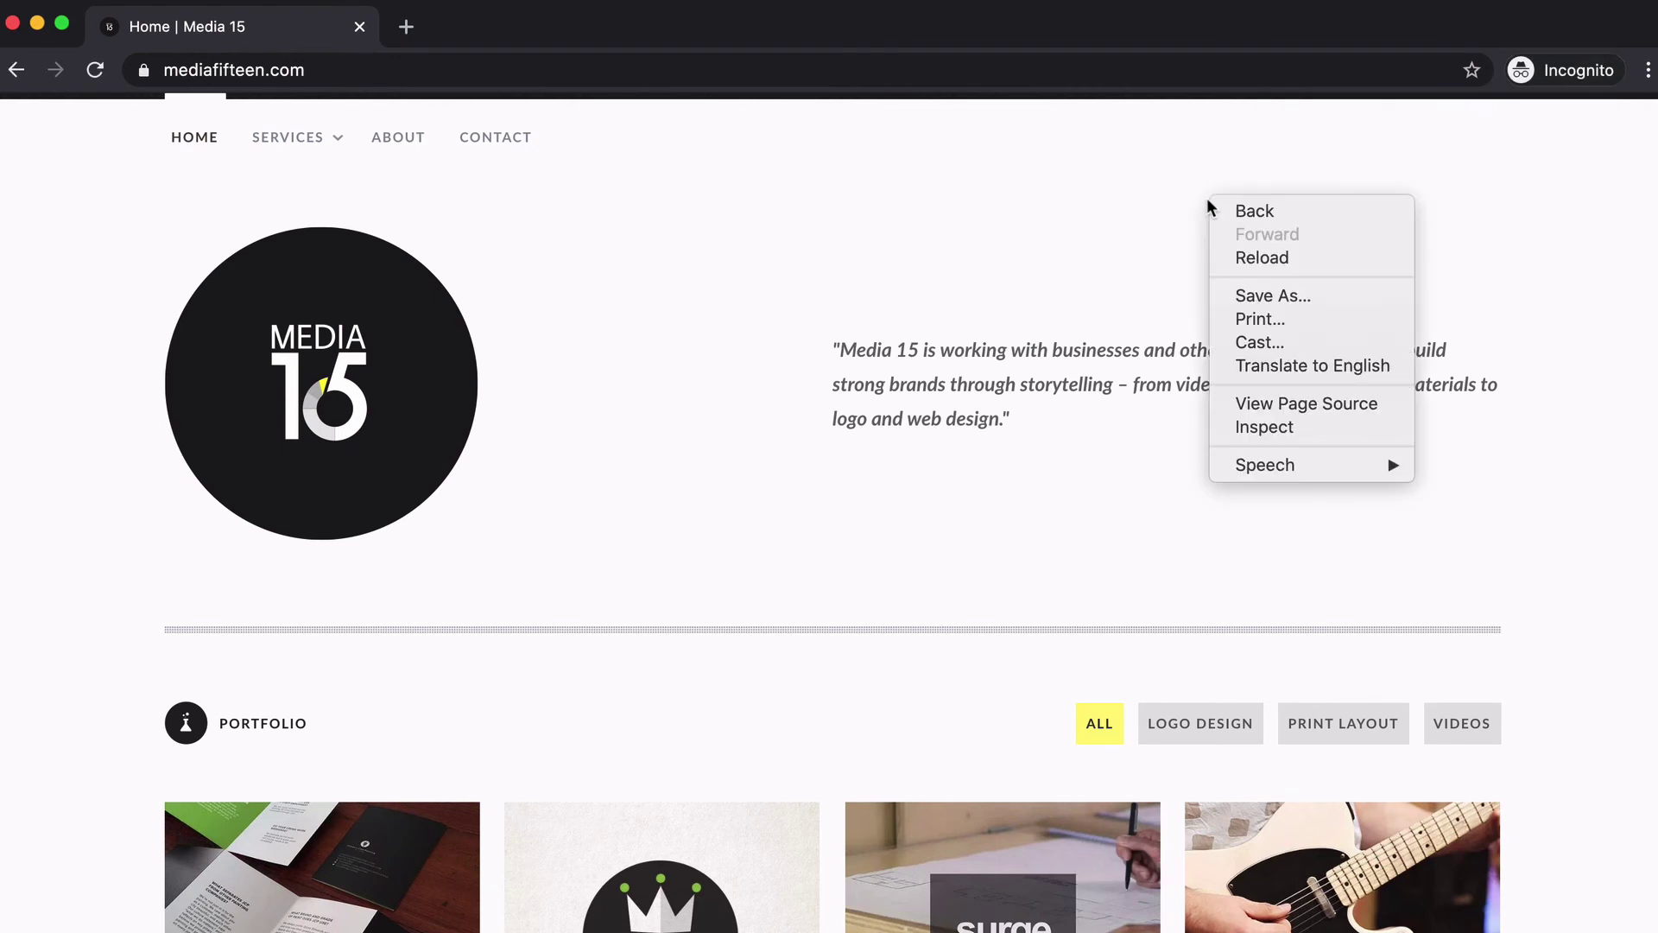
{"action": "left_click", "coordinate": [1255, 425]}
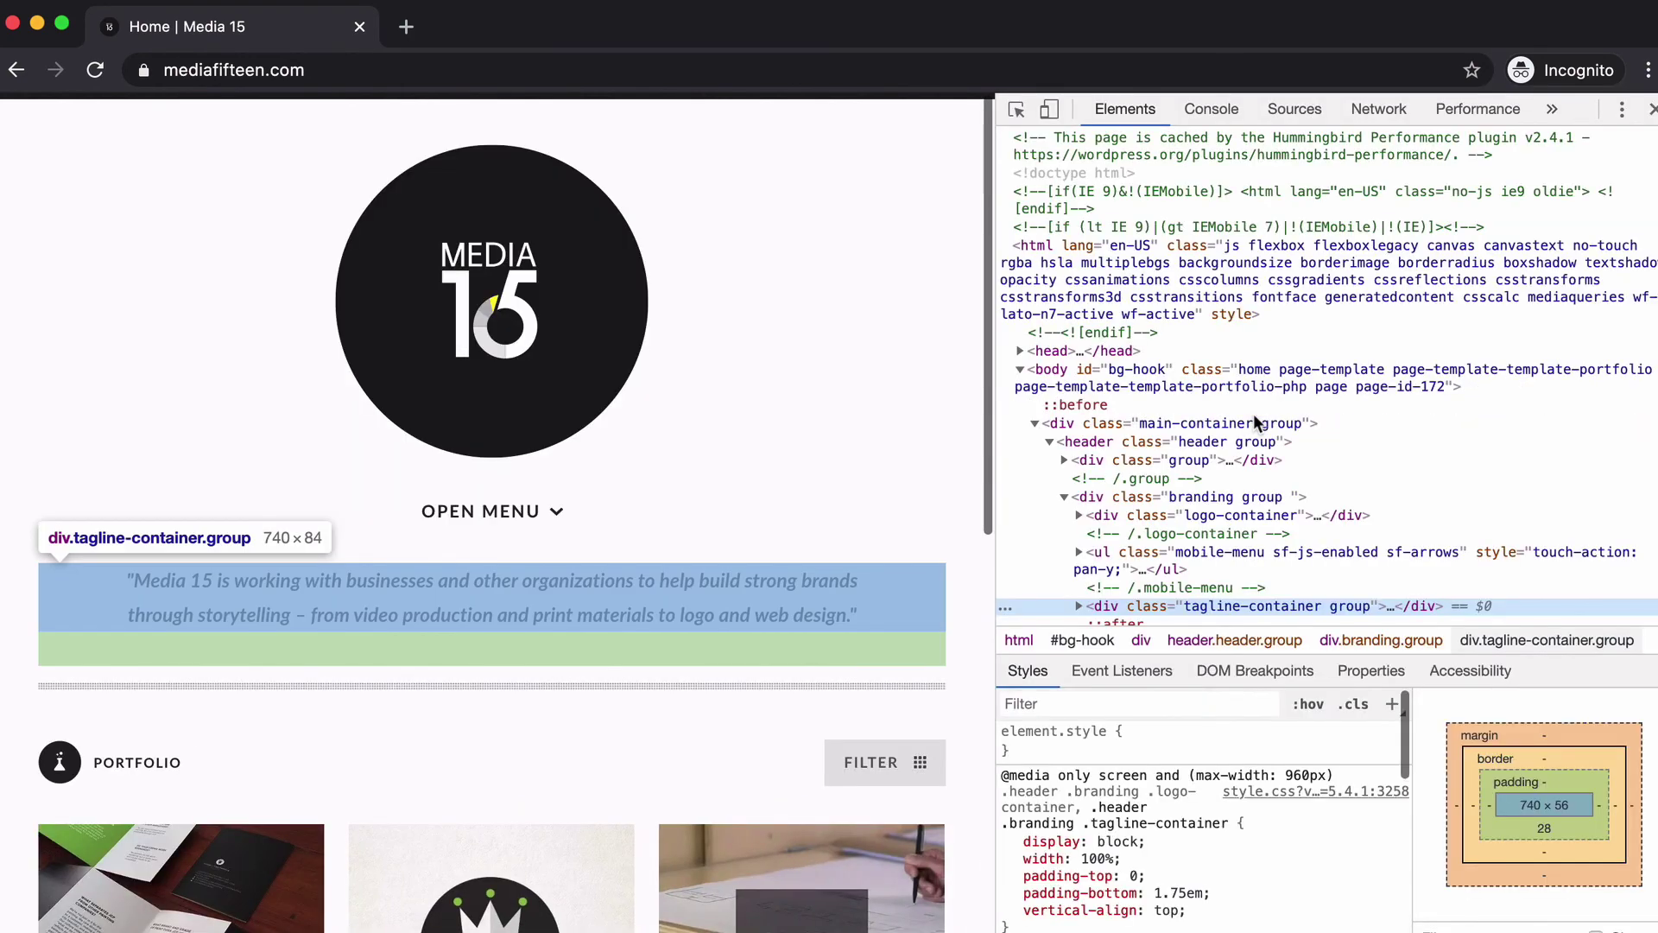
{"action": "left_click", "coordinate": [1203, 115]}
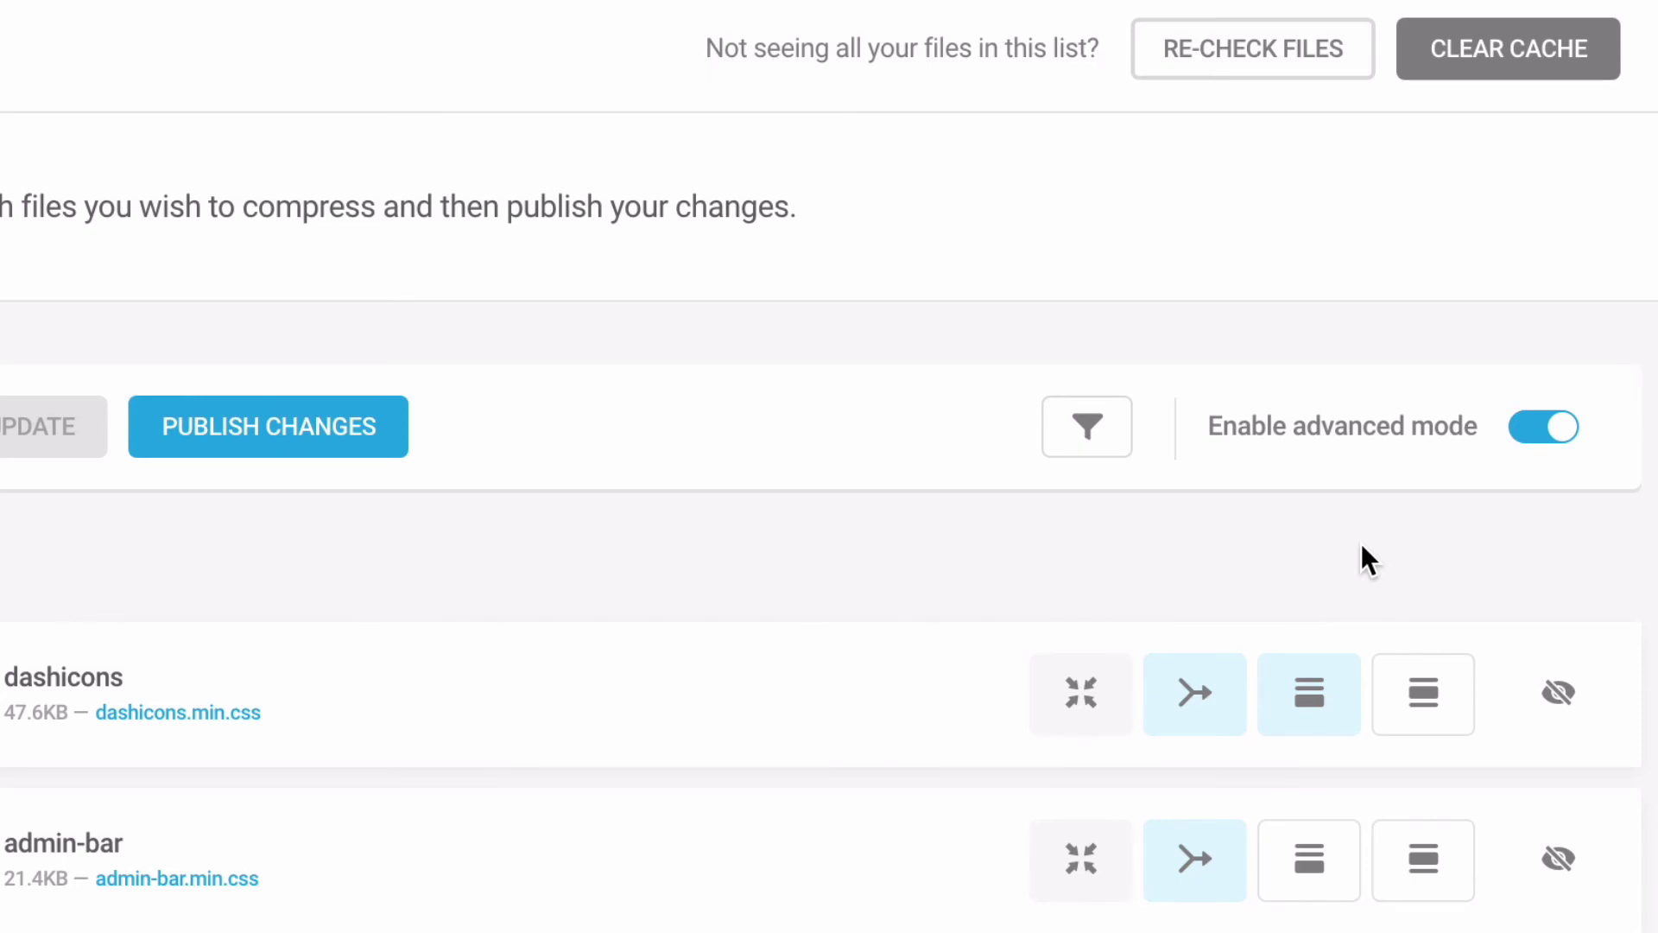
Step: Turn off Move to Footer for dashicons and publish the change
{"action": "left_click", "coordinate": [1324, 702]}
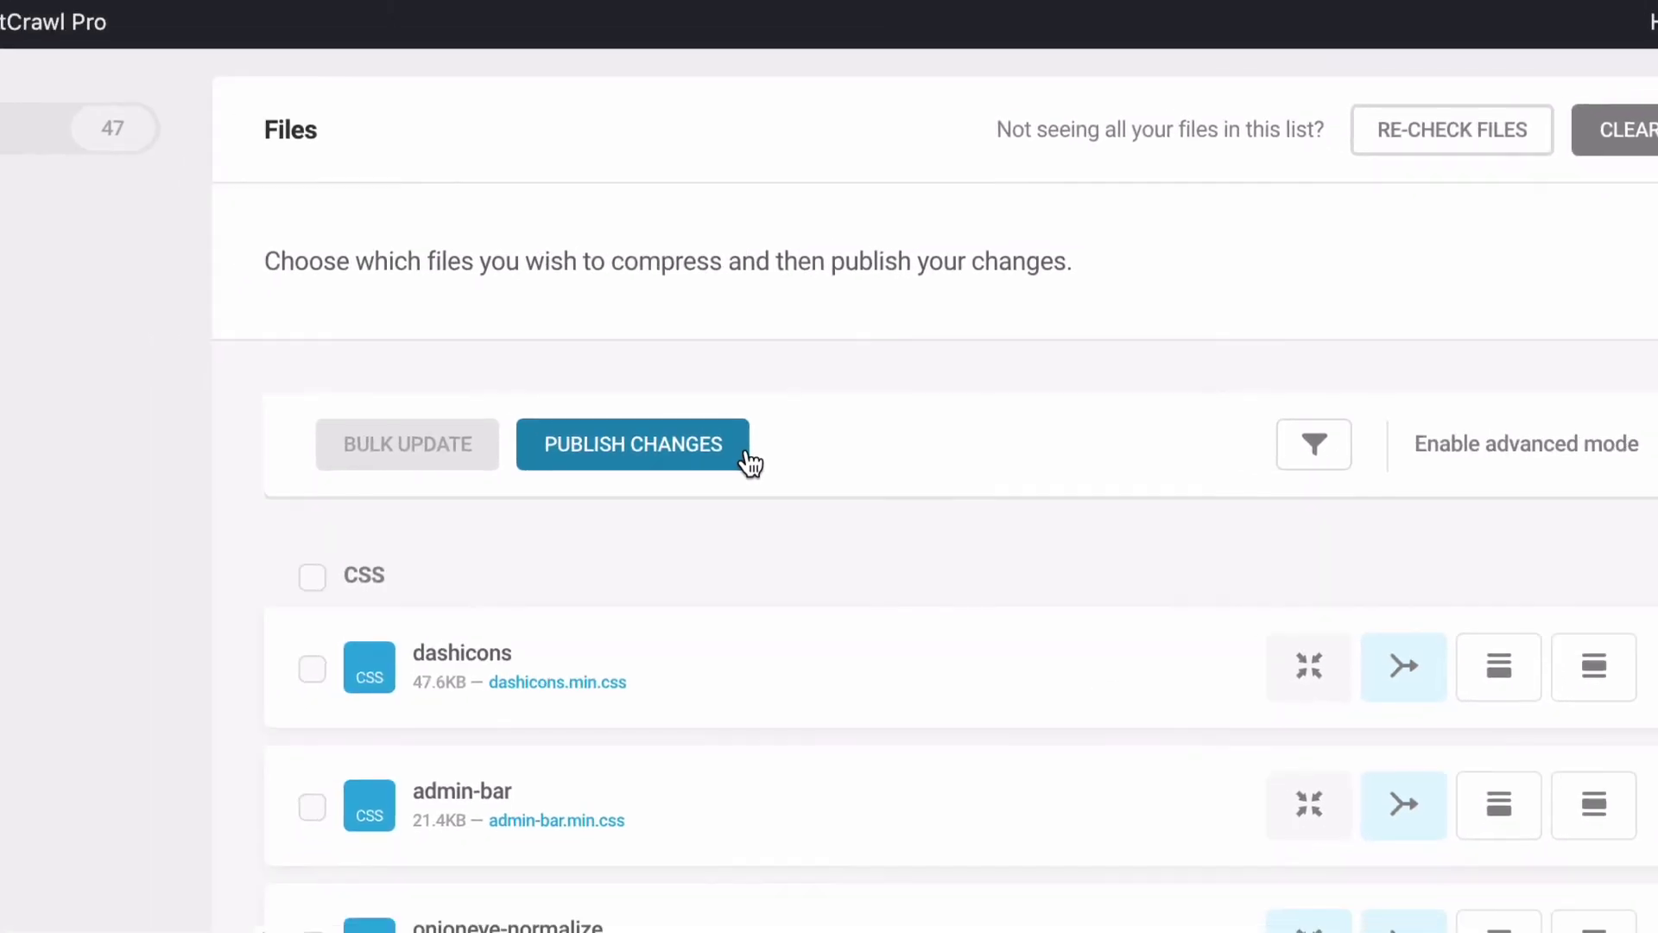
{"action": "left_click", "coordinate": [429, 449]}
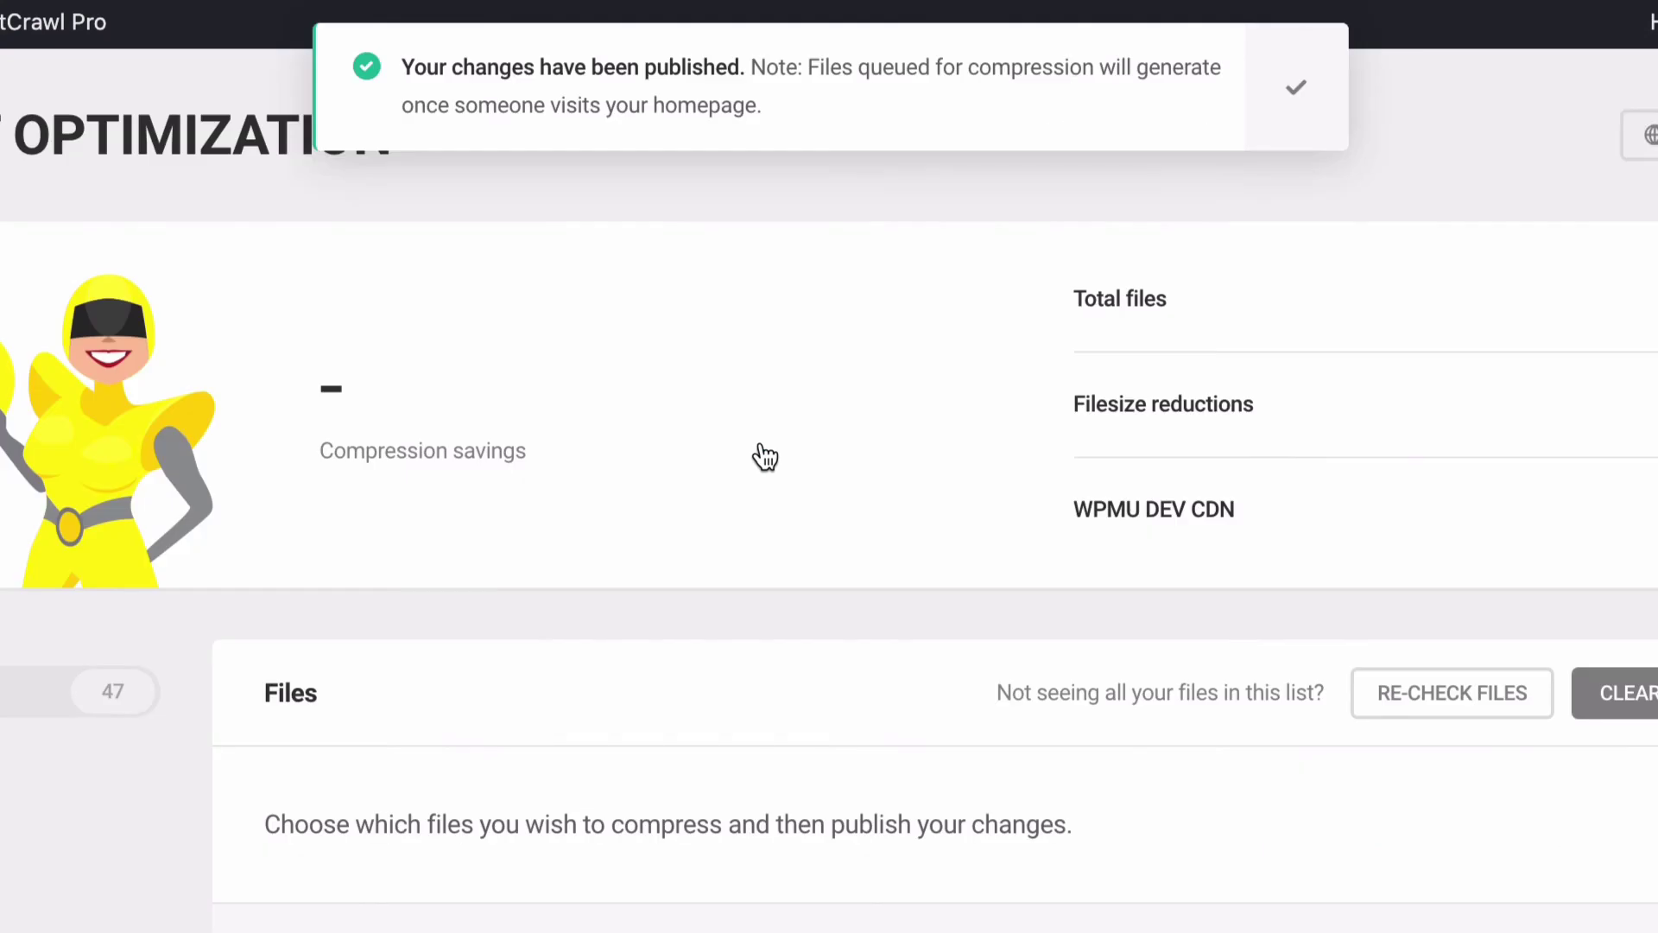
Step: Filter to Contact Form 7, defer scripts.js until after page load, and publish
{"action": "left_click", "coordinate": [1288, 125]}
{"action": "scroll", "coordinate": [1260, 362], "scroll_direction": "down", "scroll_amount": 5}
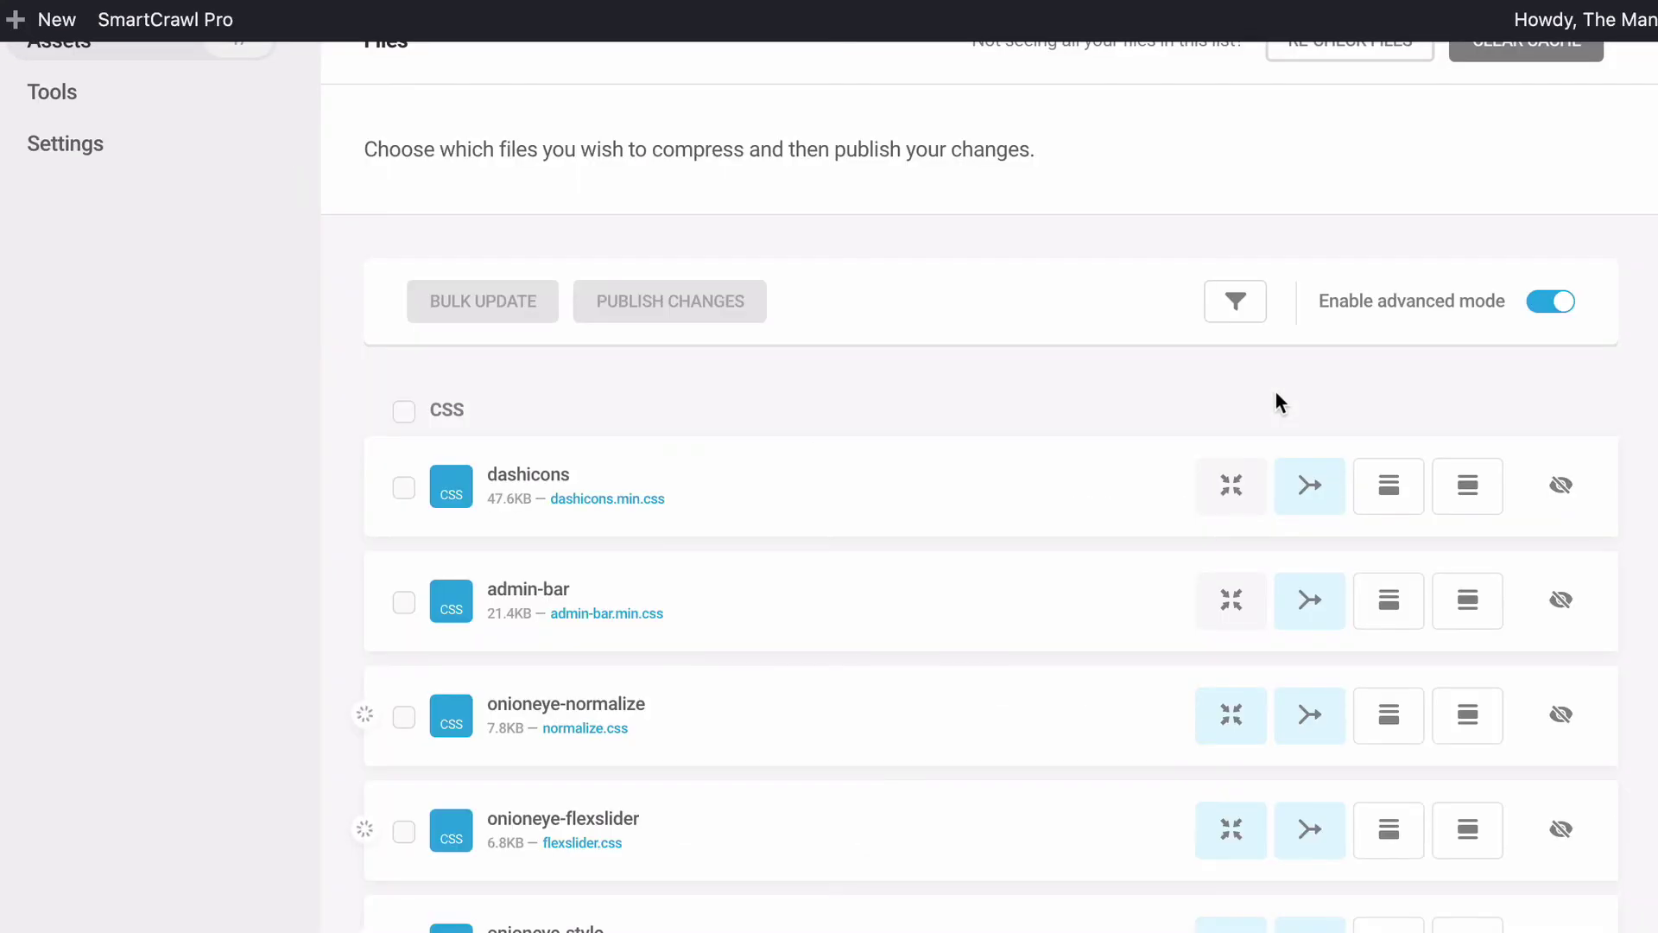
{"action": "left_click", "coordinate": [1233, 309]}
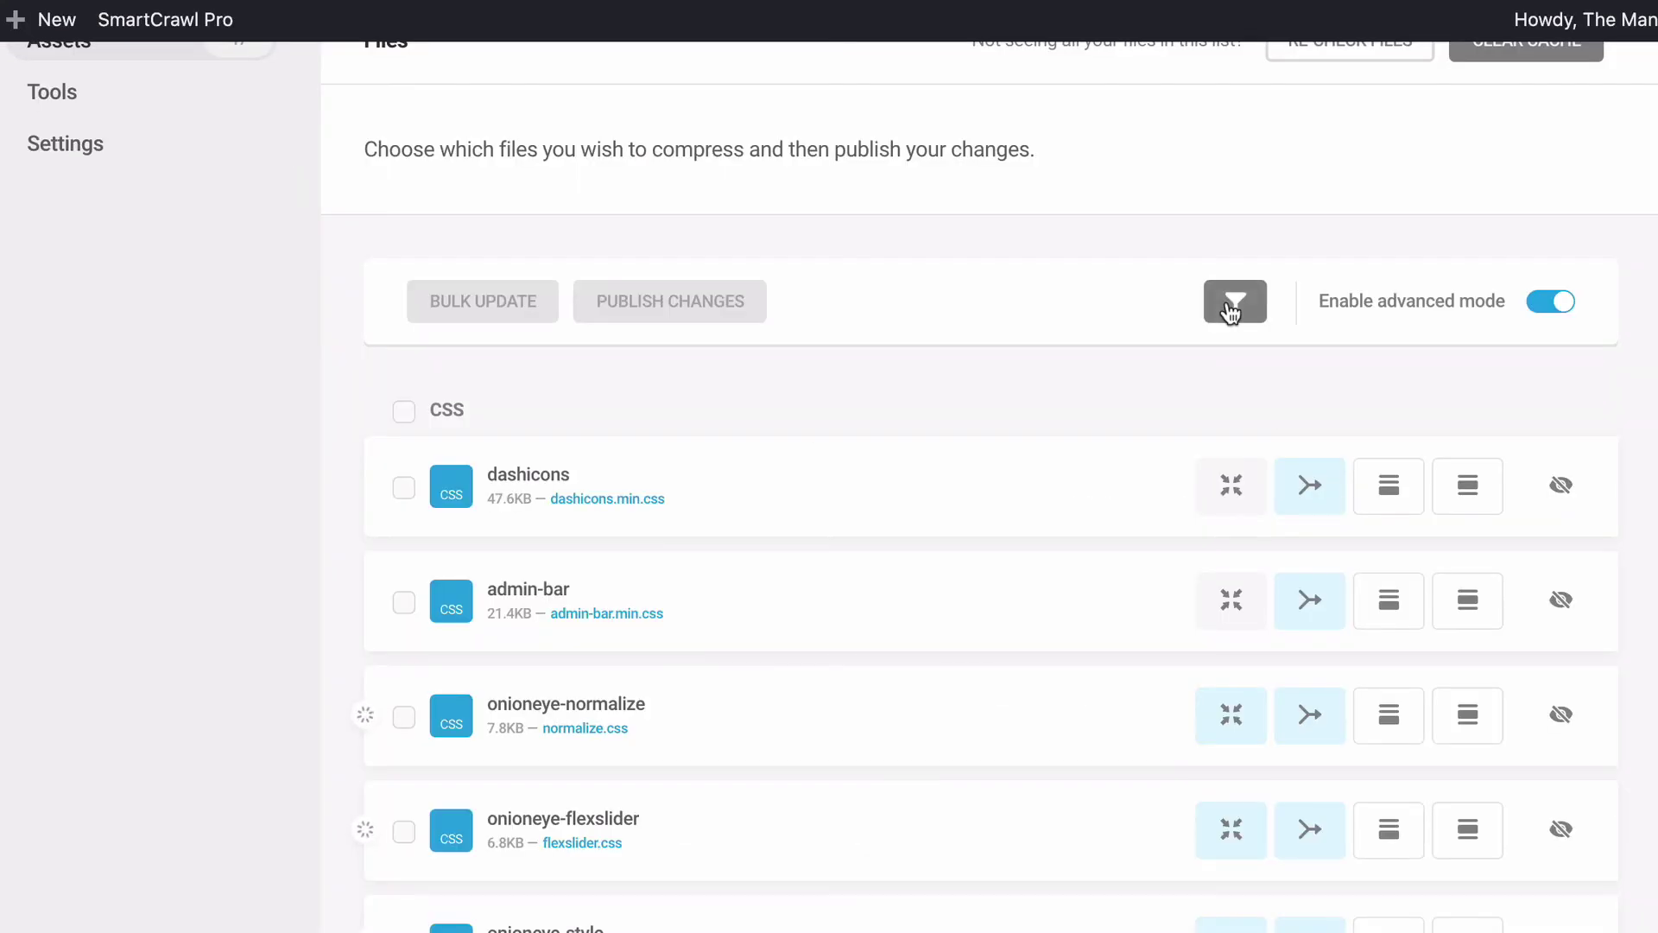
{"action": "left_click", "coordinate": [1232, 307]}
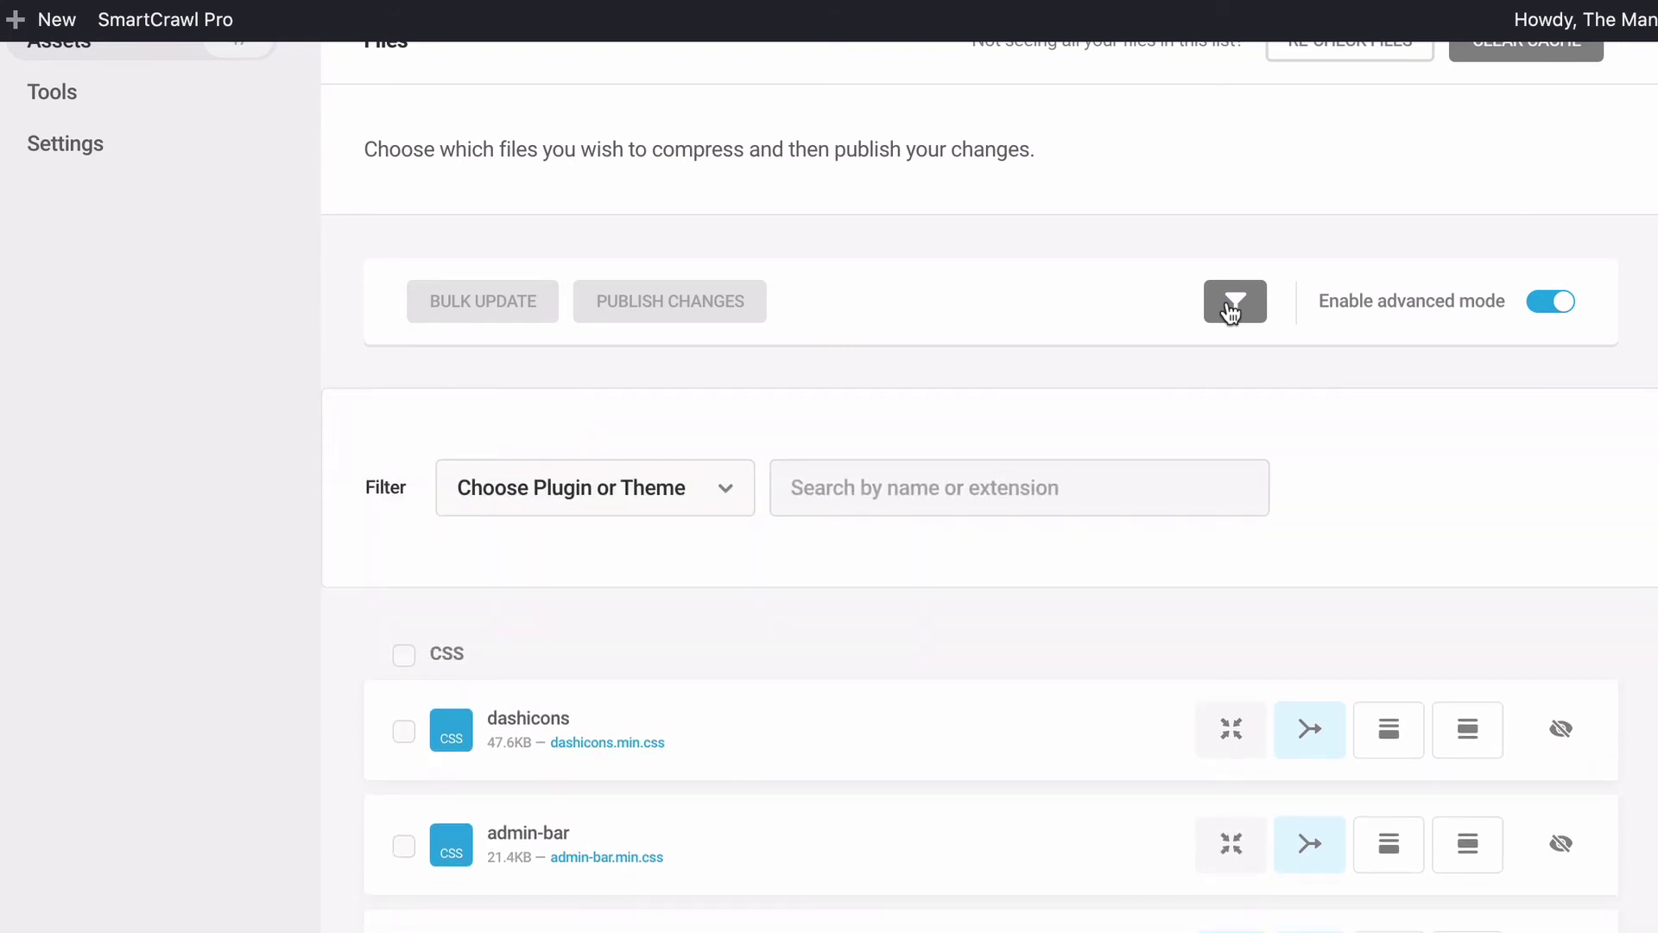
{"action": "left_click", "coordinate": [741, 478]}
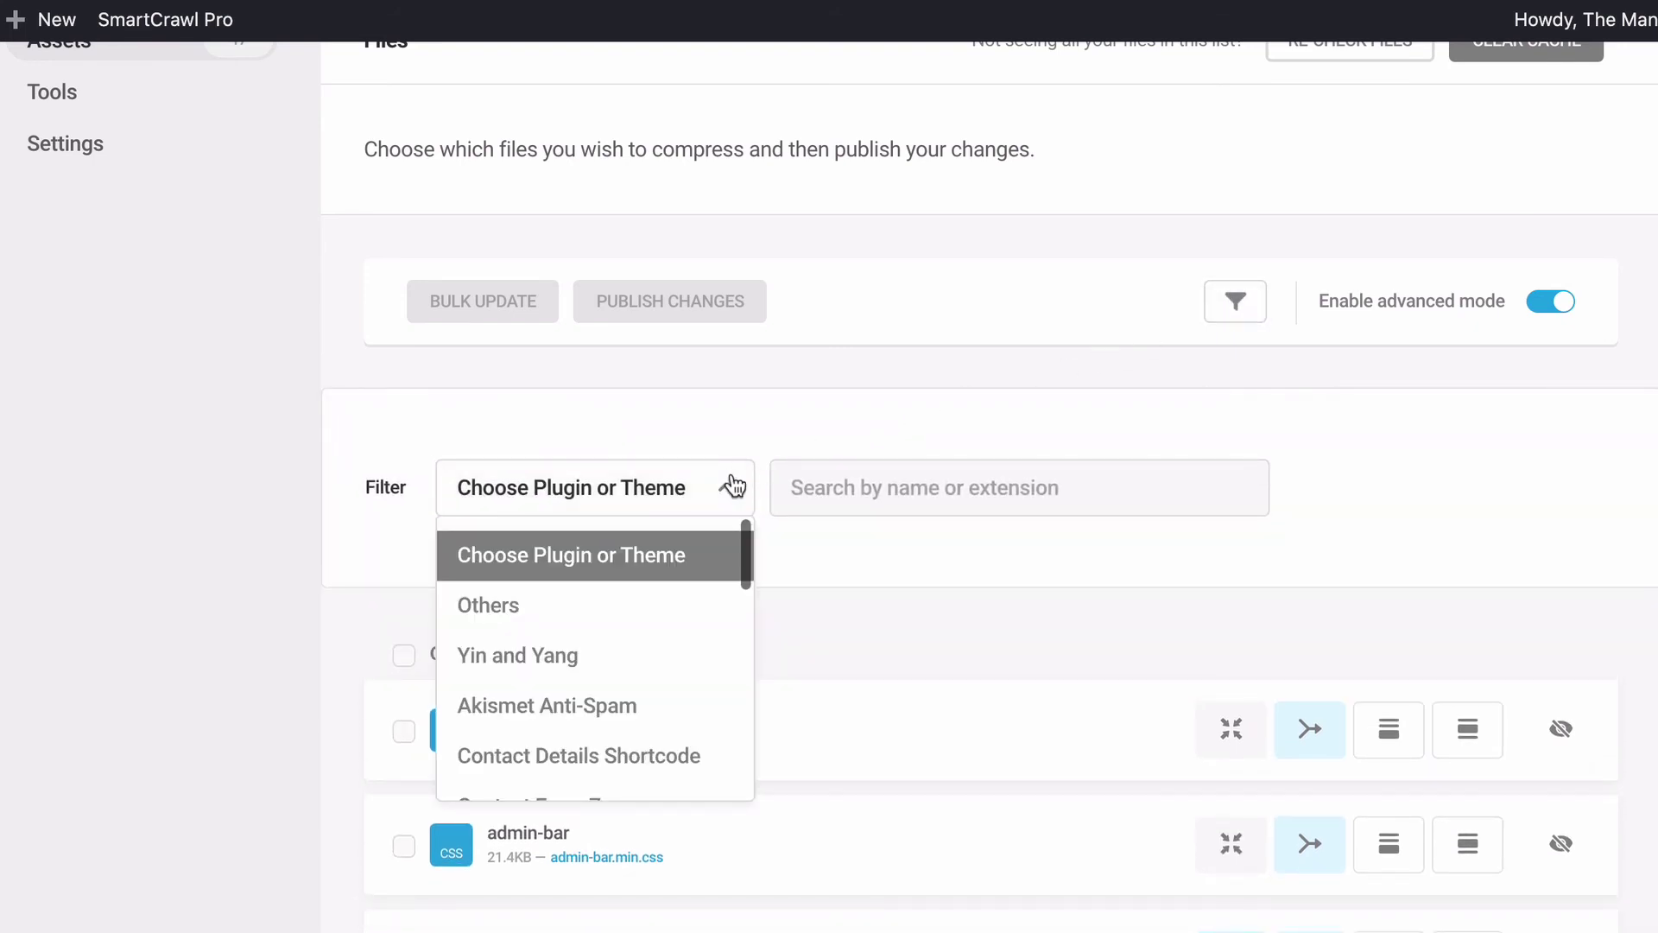
{"action": "scroll", "coordinate": [651, 611], "scroll_direction": "down", "scroll_amount": 4}
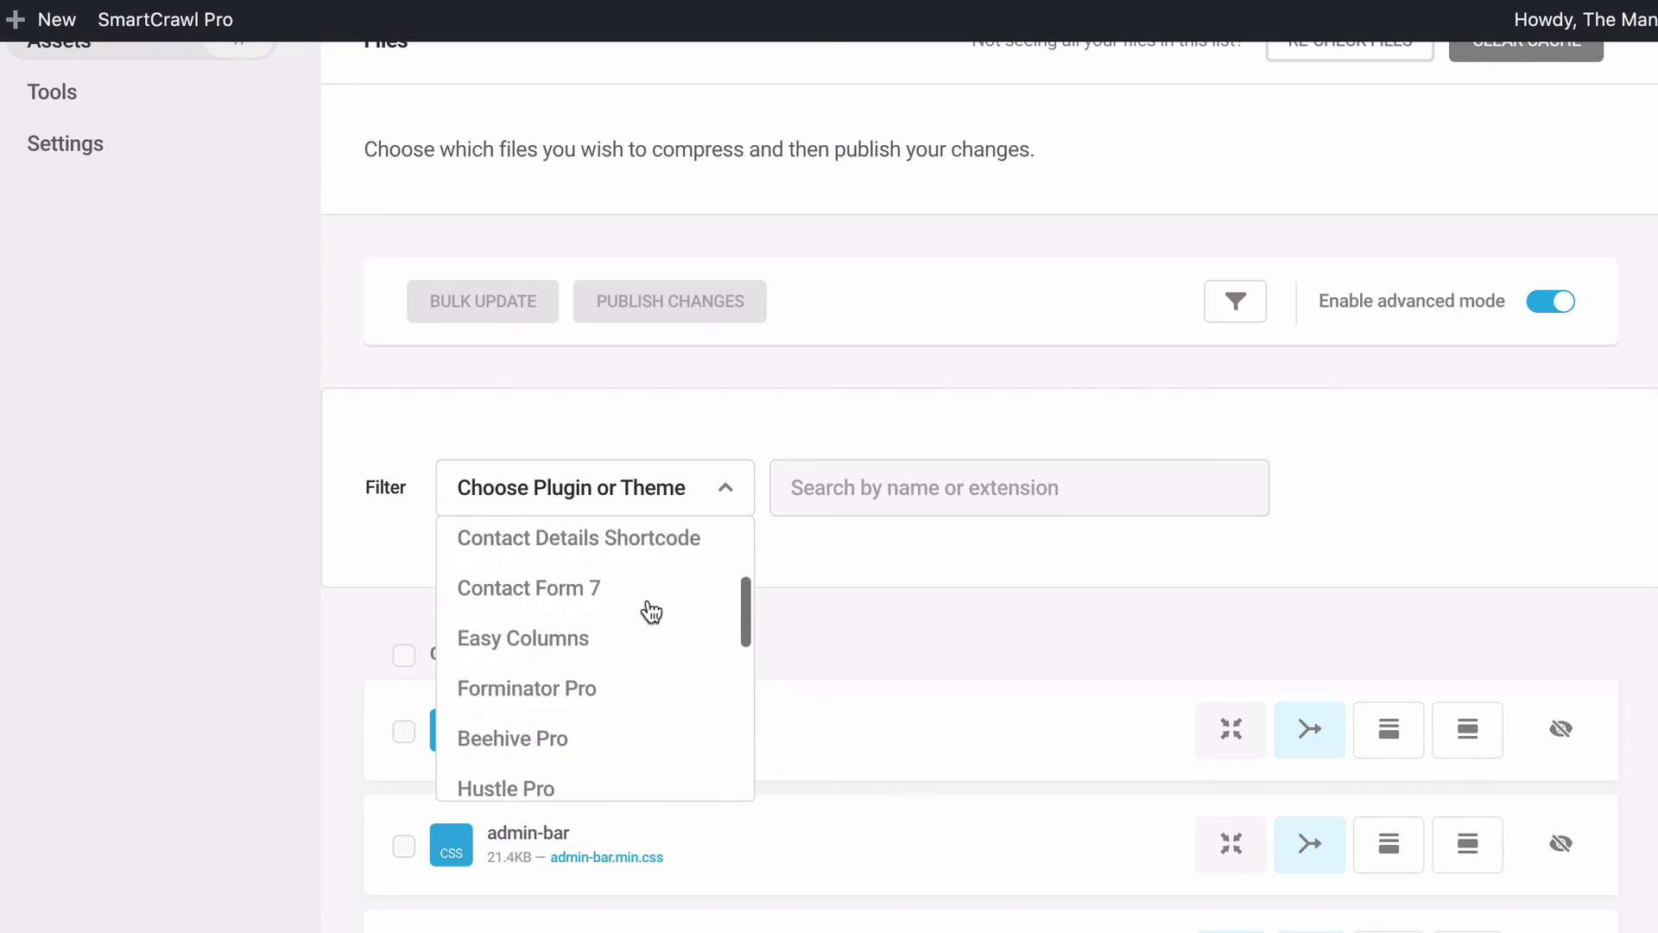
{"action": "left_click", "coordinate": [651, 610]}
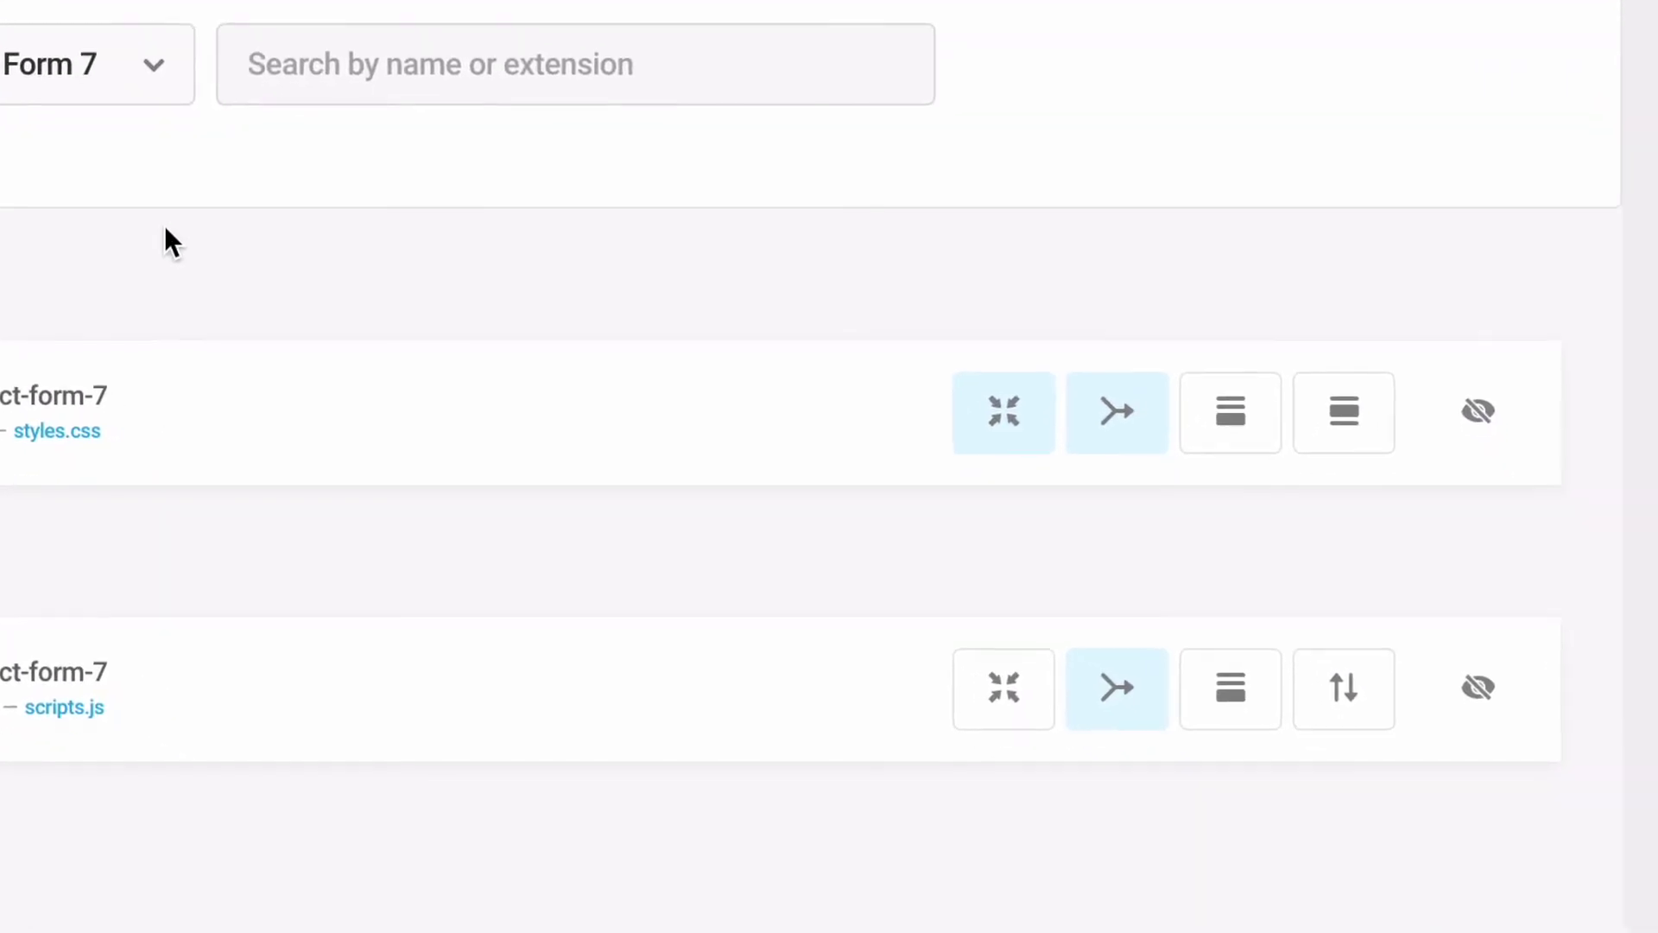
{"action": "left_click", "coordinate": [1347, 706]}
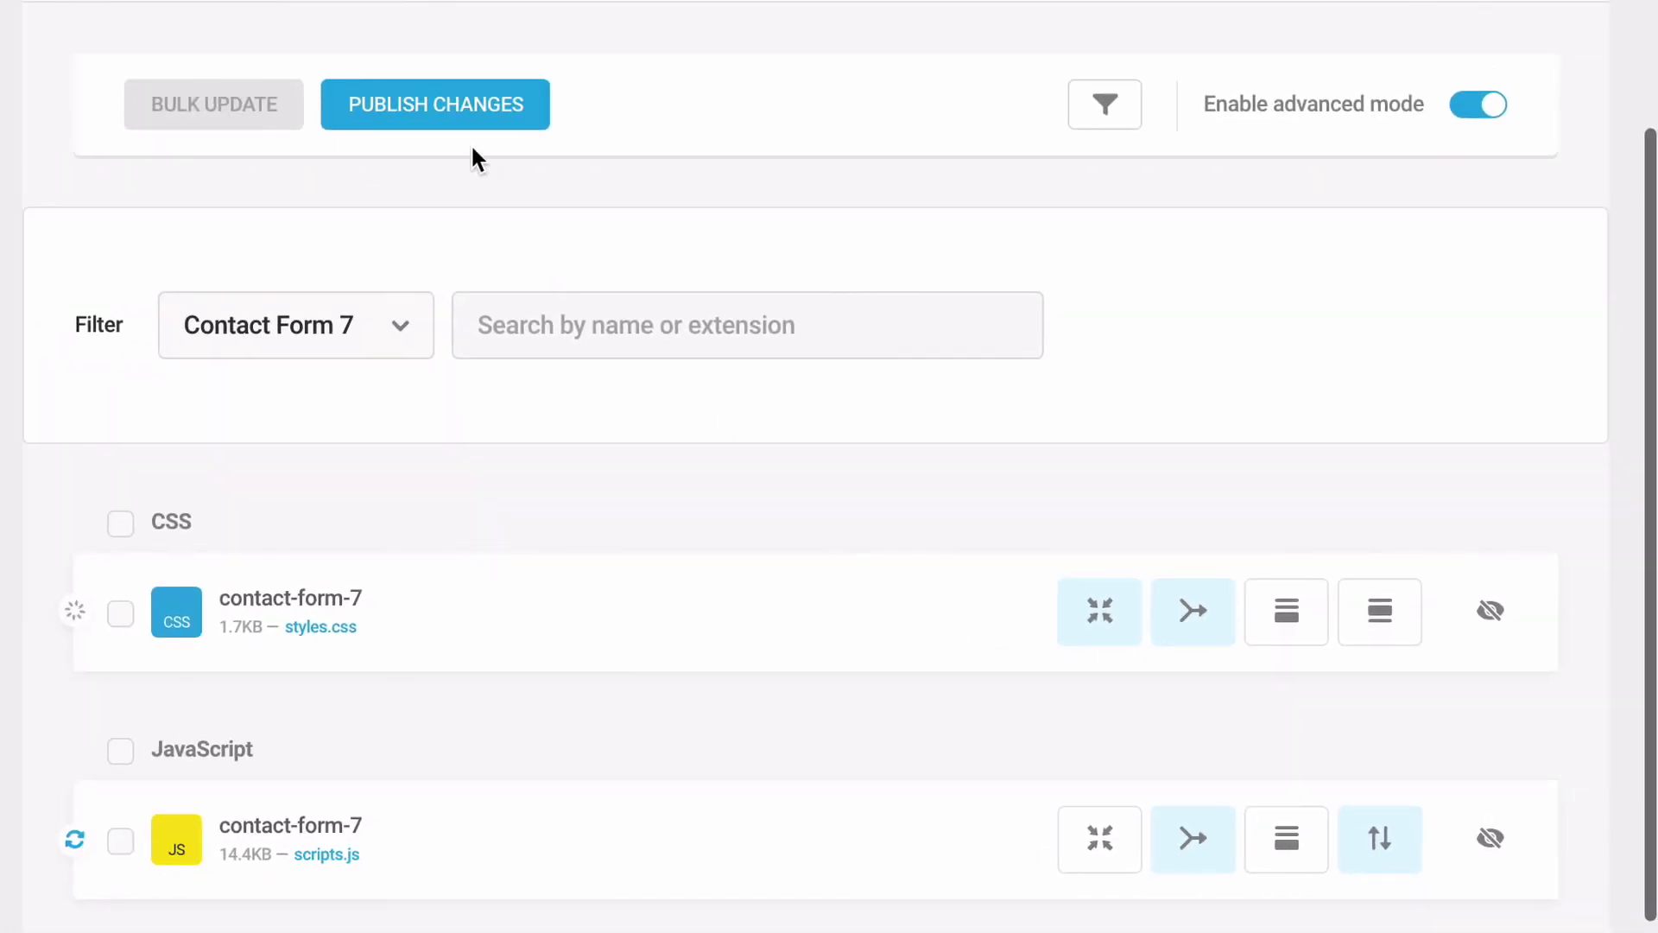
{"action": "left_click", "coordinate": [457, 126]}
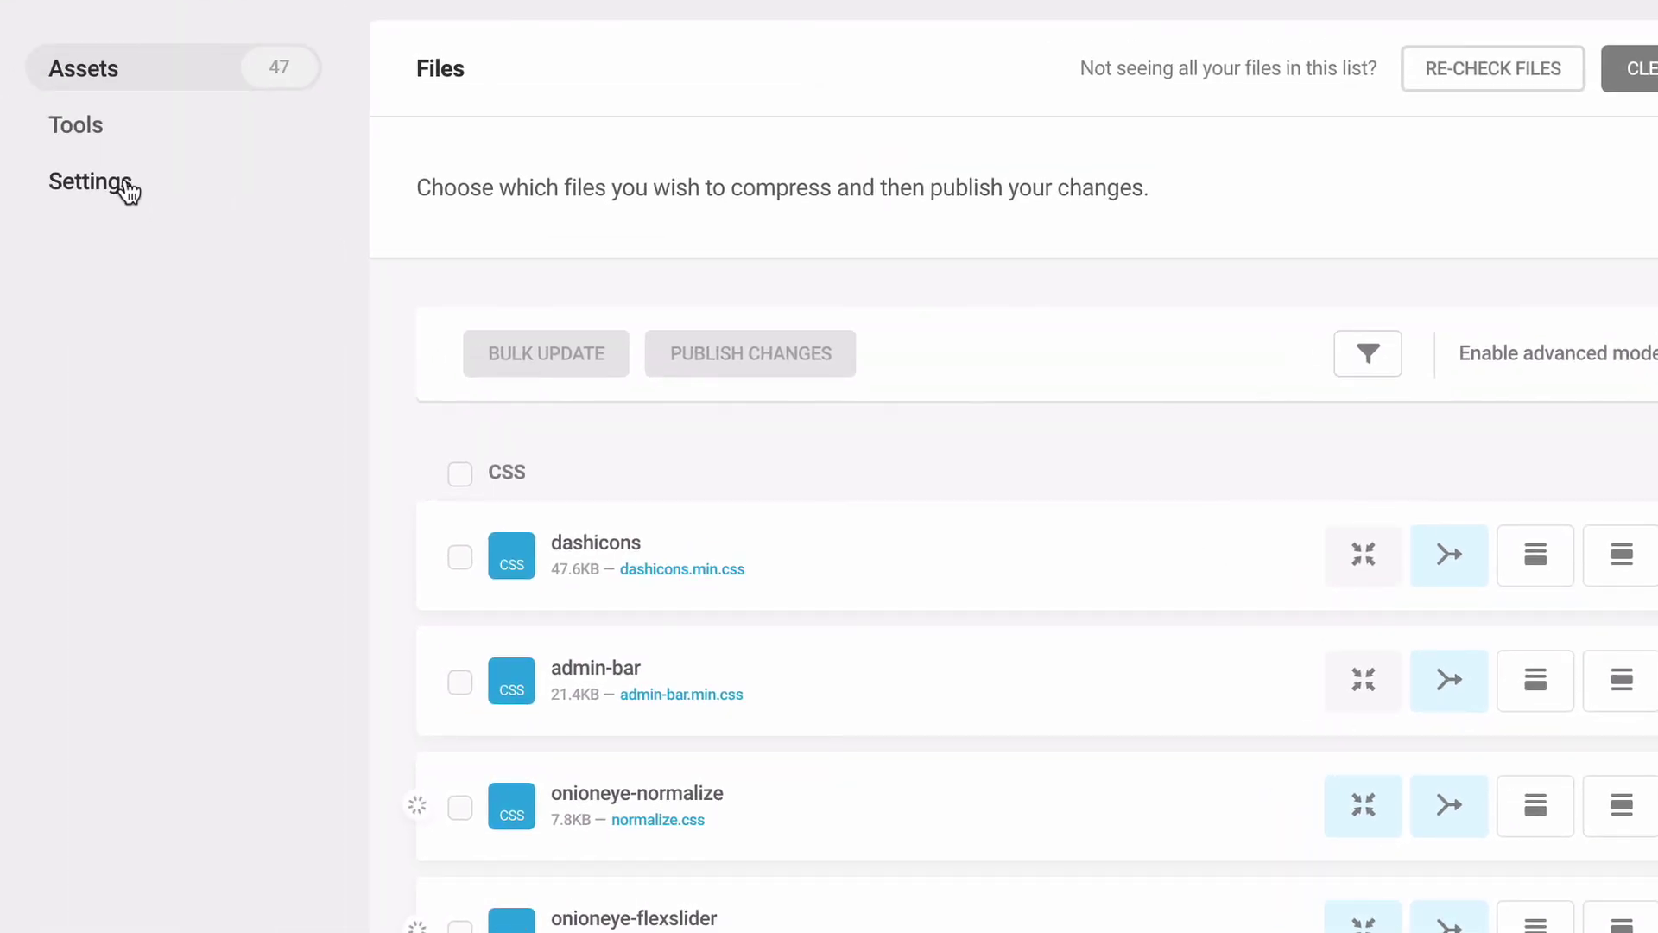
Step: Open the Asset Optimization Settings page with Debug, Reset and Deactivate sections
{"action": "left_click", "coordinate": [90, 182]}
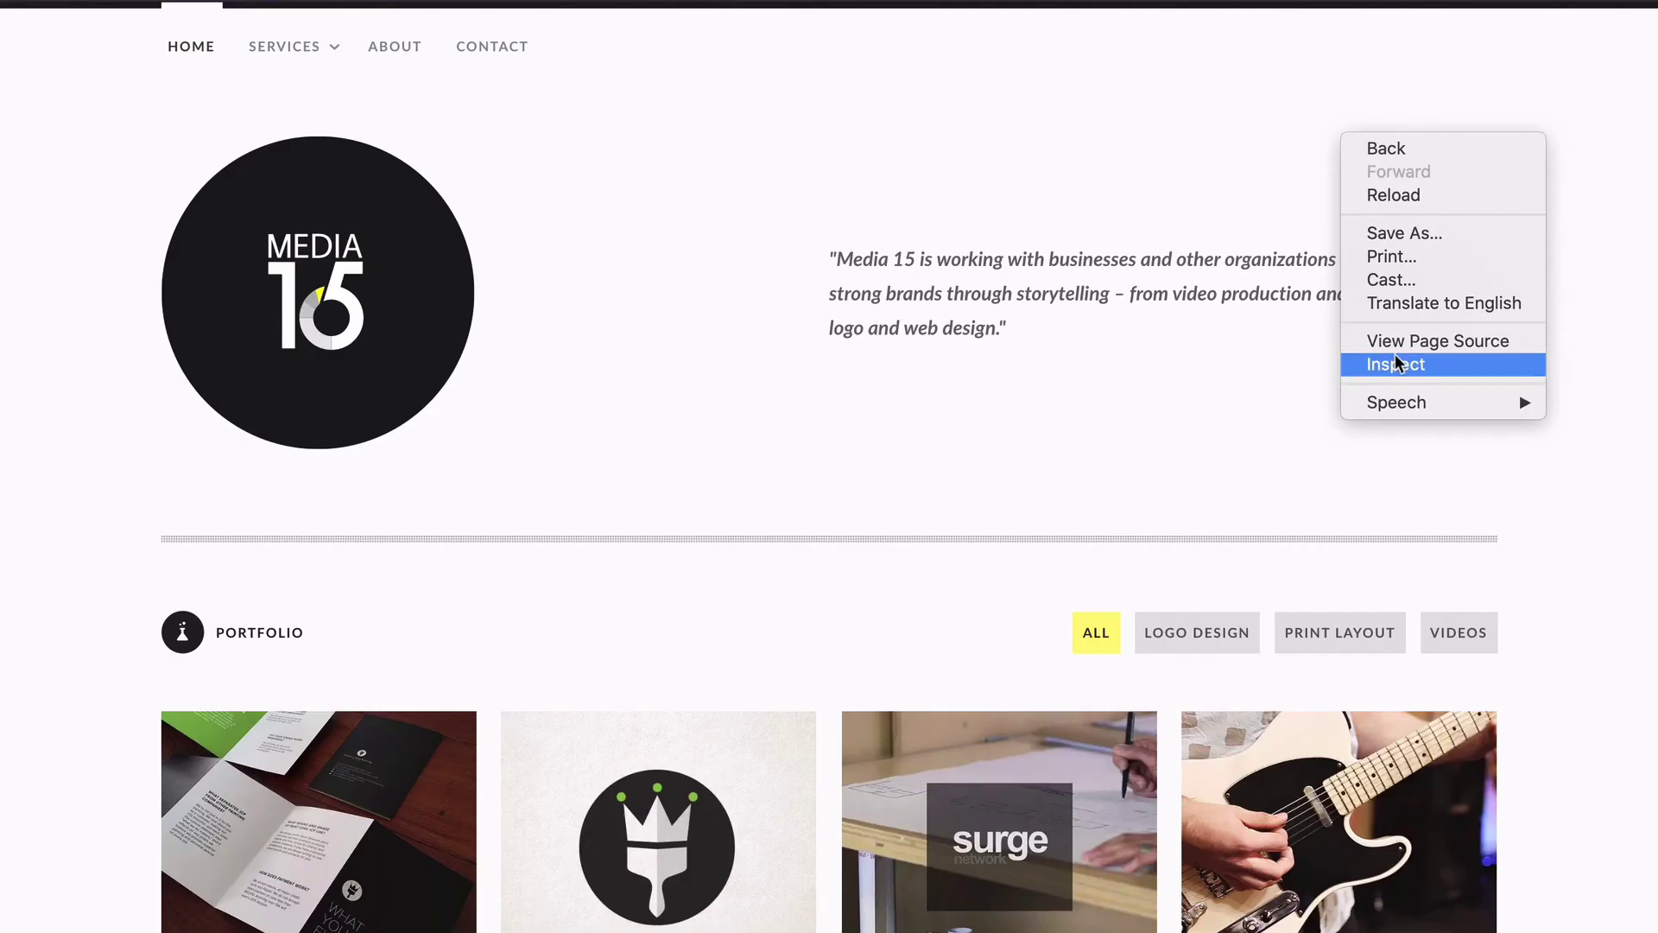
Step: Open DevTools Sources, run 'cover' → Show Coverage, and enlarge the Coverage drawer to mid-height
{"action": "left_click", "coordinate": [1395, 357]}
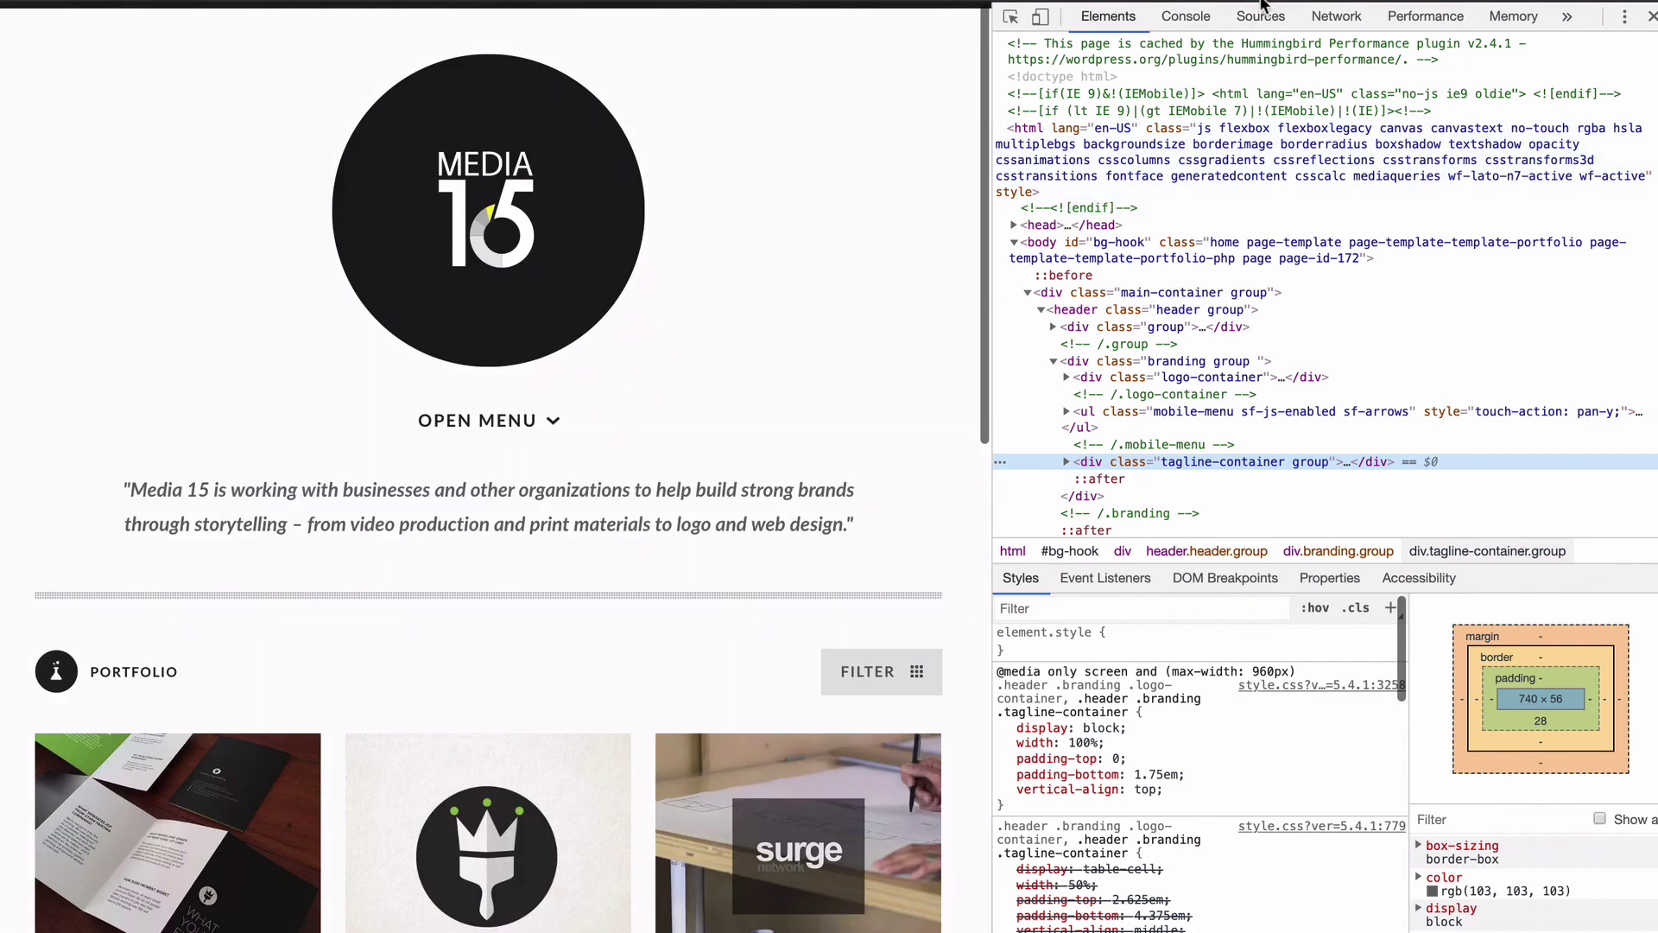
{"action": "left_click", "coordinate": [1261, 12]}
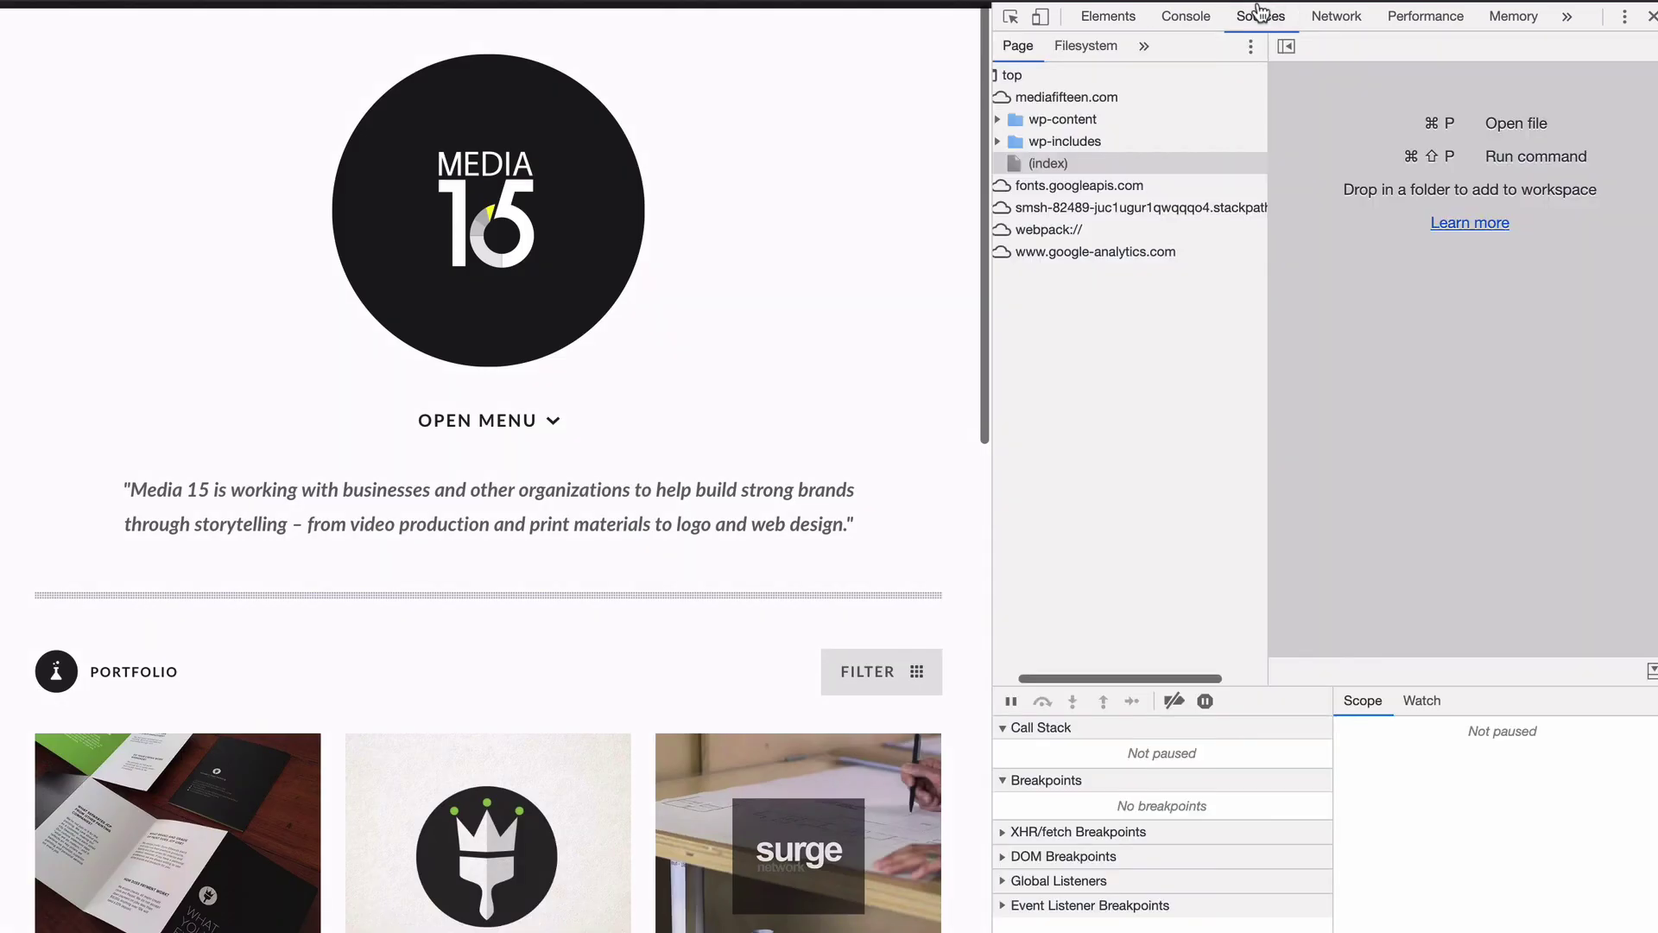
{"action": "key", "text": "ctrl+shift+p"}
{"action": "type", "text": "cover"}
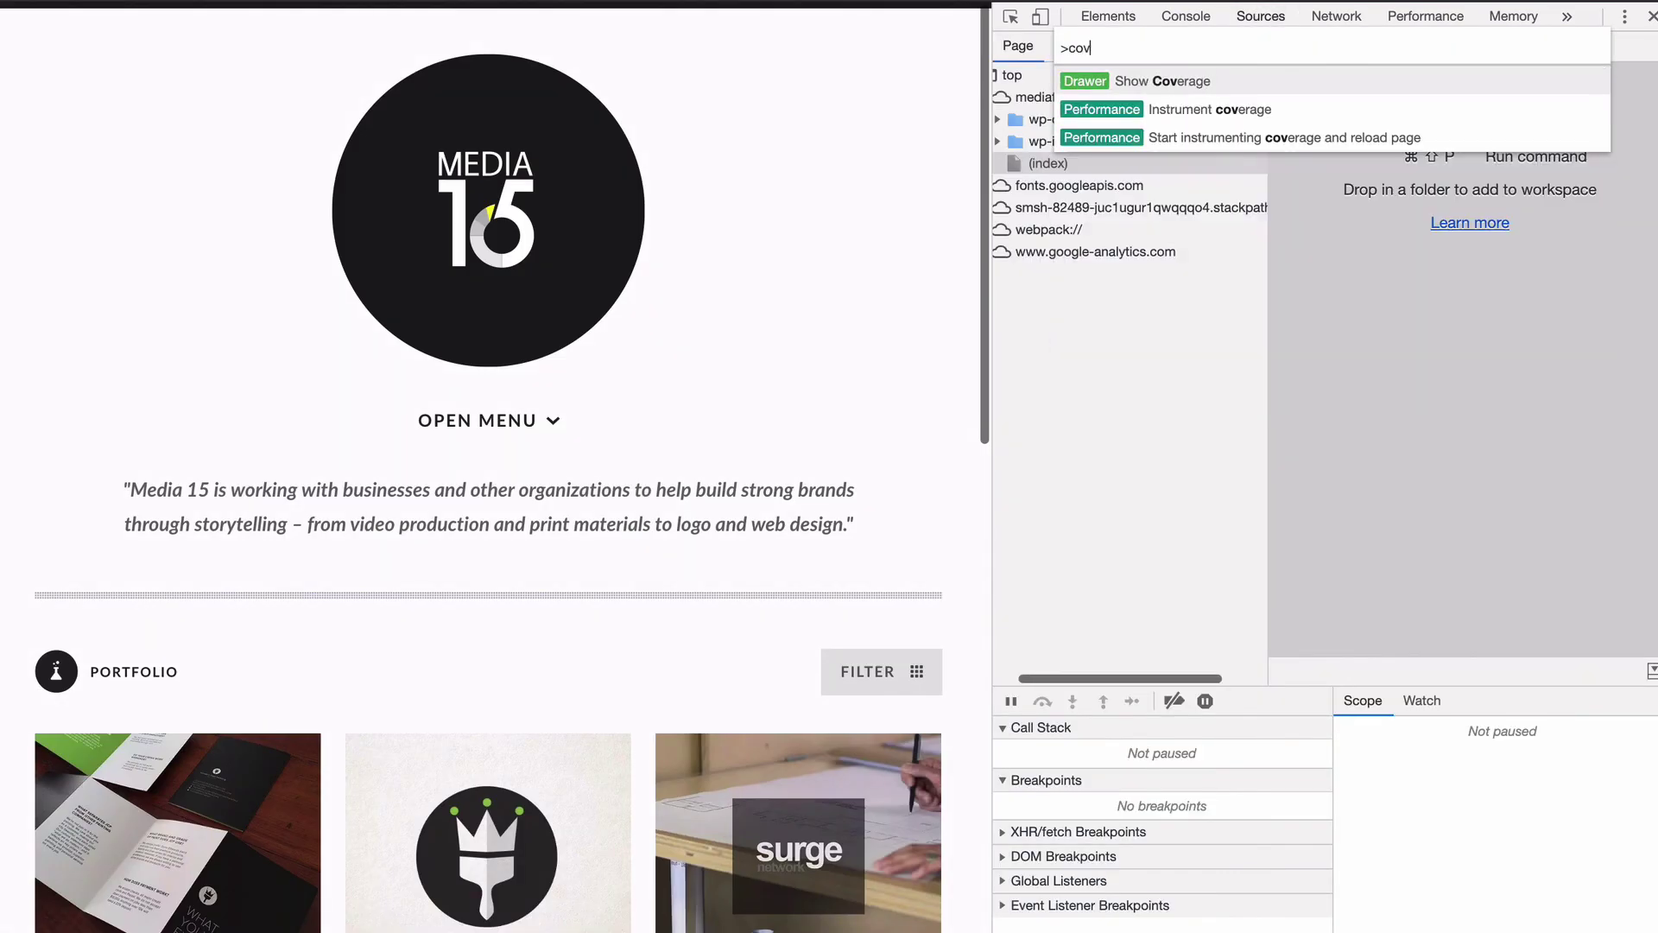
{"action": "left_click", "coordinate": [1211, 73]}
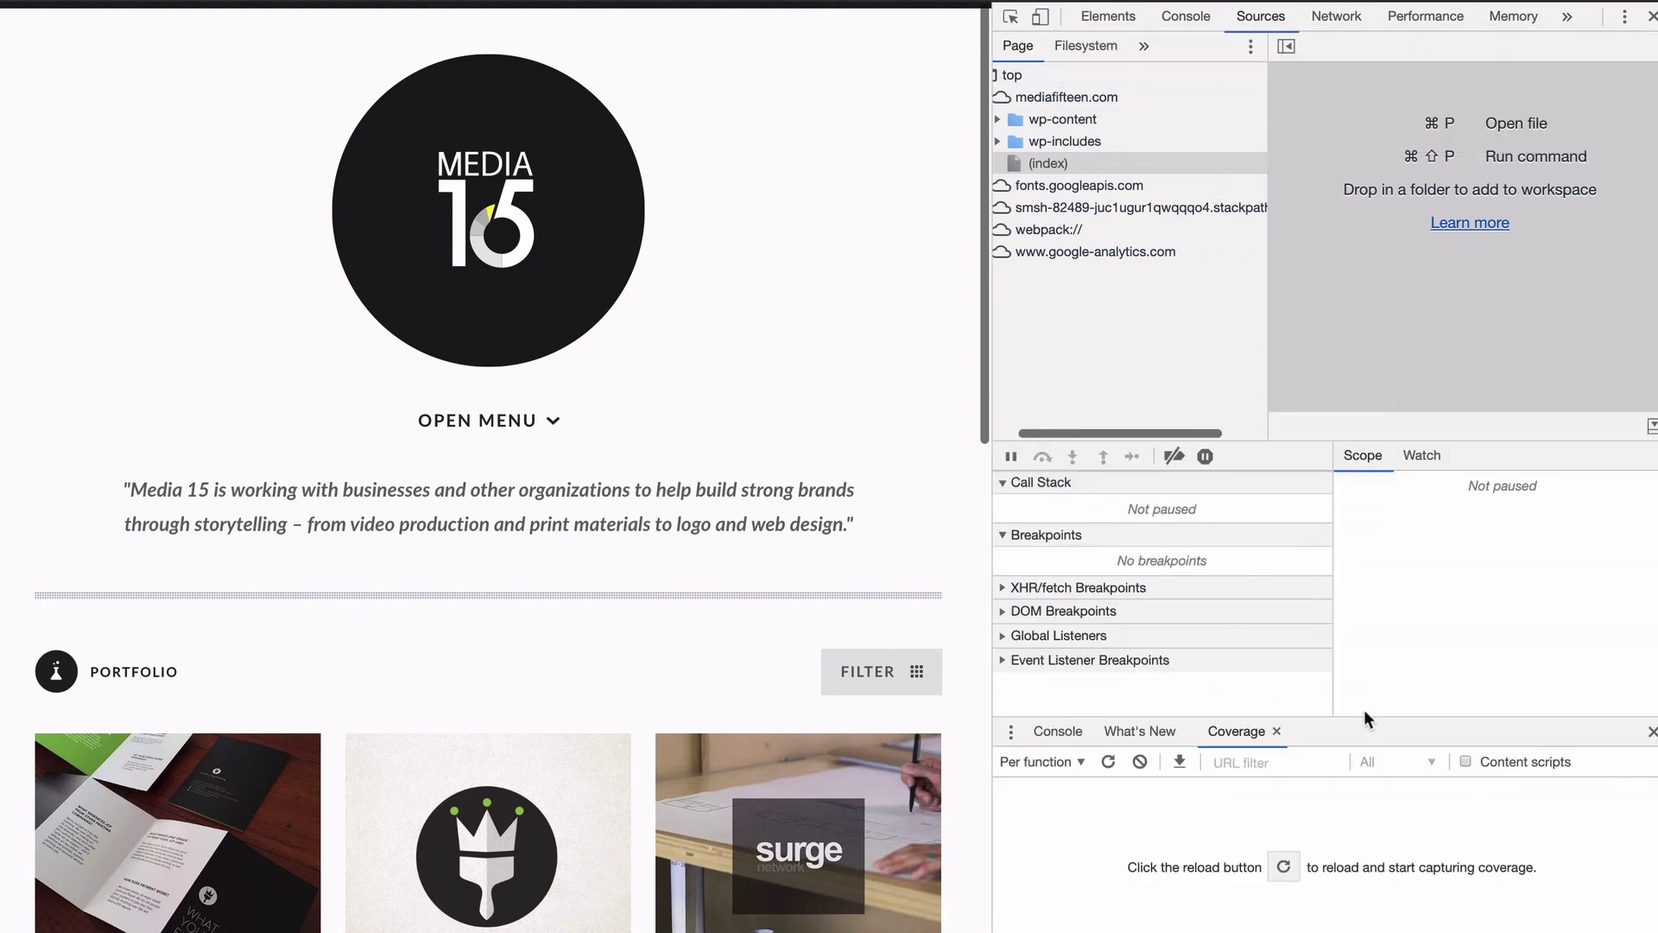
{"action": "left_click_drag", "start_coordinate": [1365, 726], "coordinate": [1334, 420]}
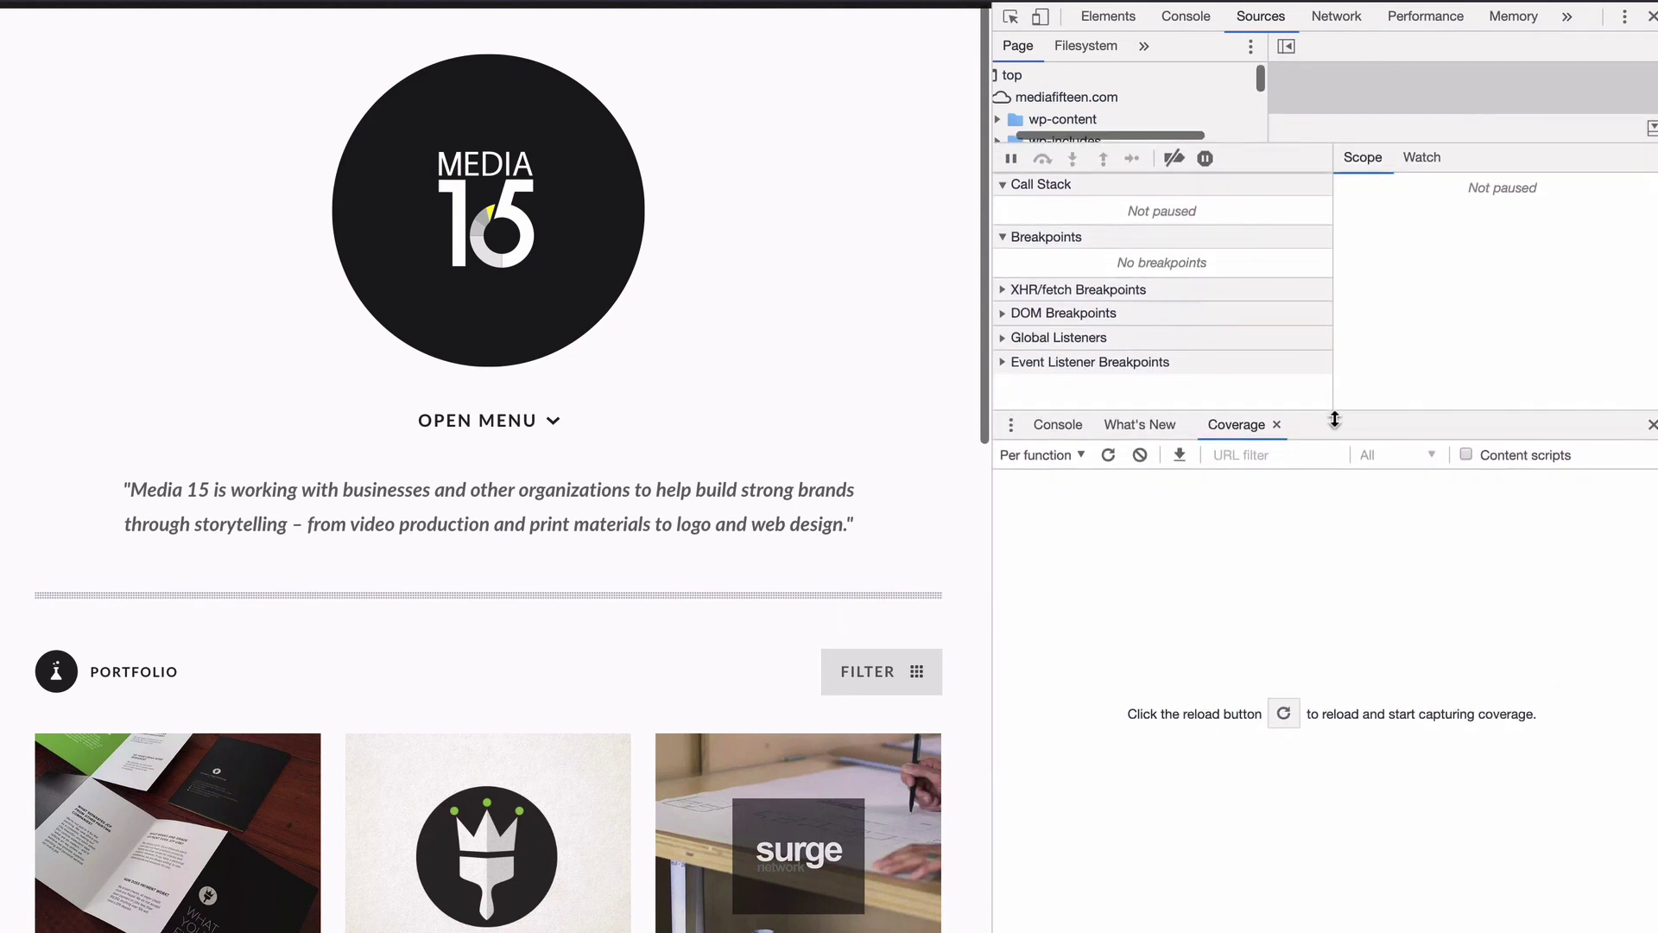
Step: Reload to capture coverage, then expand Remove unused CSS showing yin_and_yang/style.css and hustle-optin.min.css
{"action": "left_click", "coordinate": [1286, 717]}
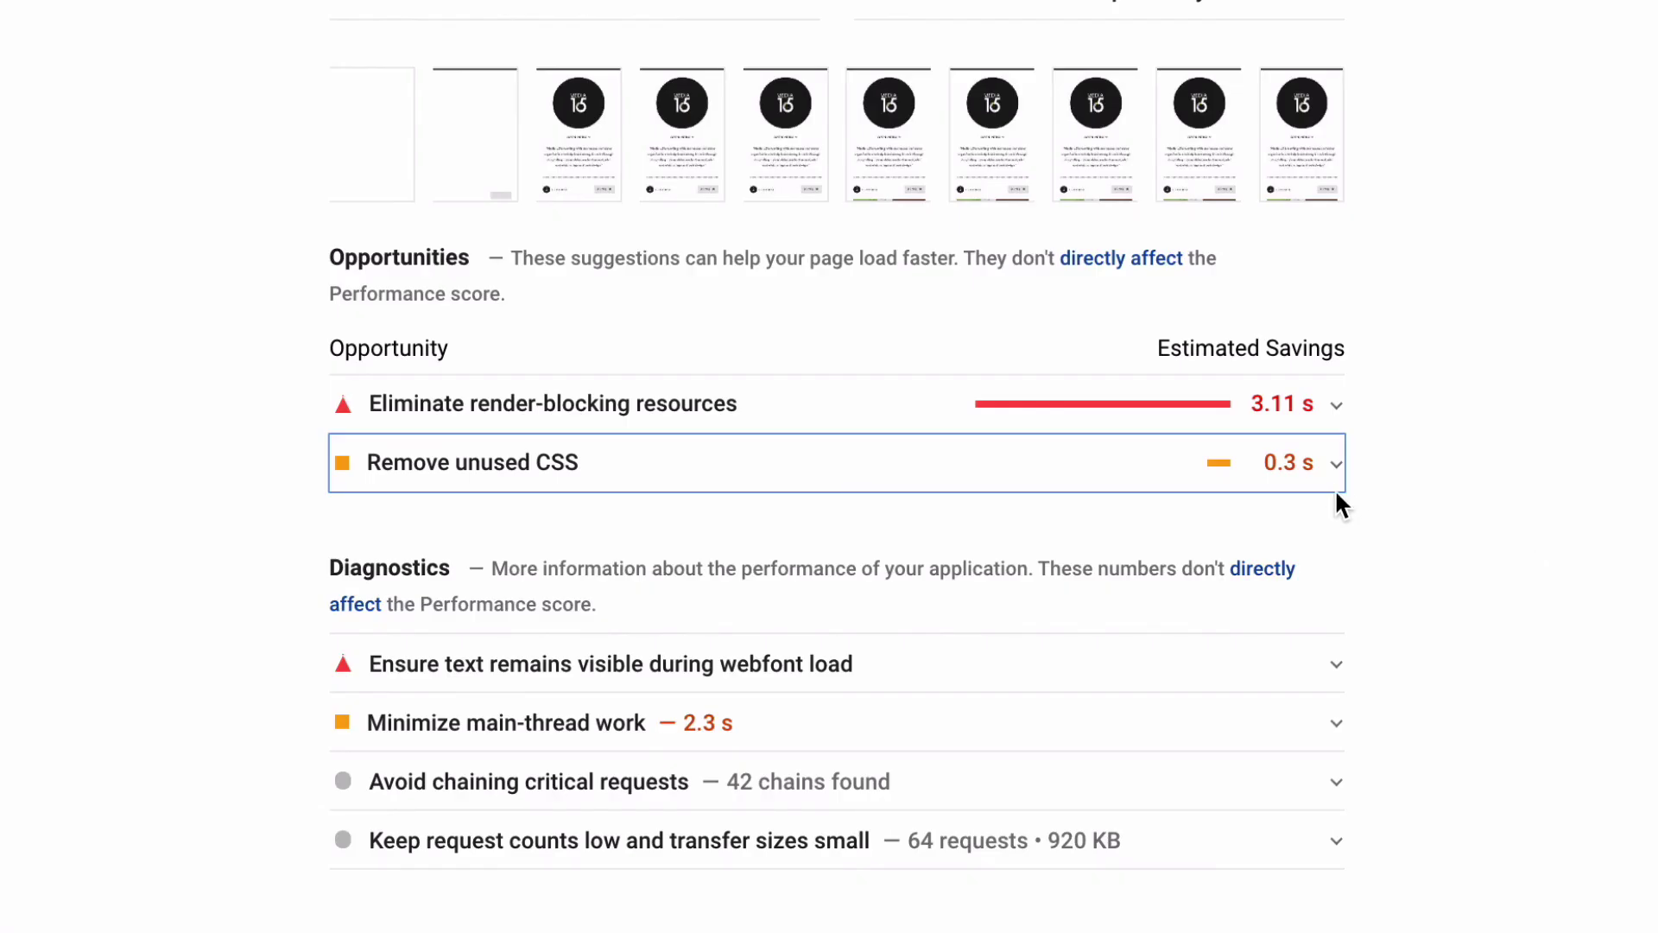
{"action": "left_click", "coordinate": [1338, 475]}
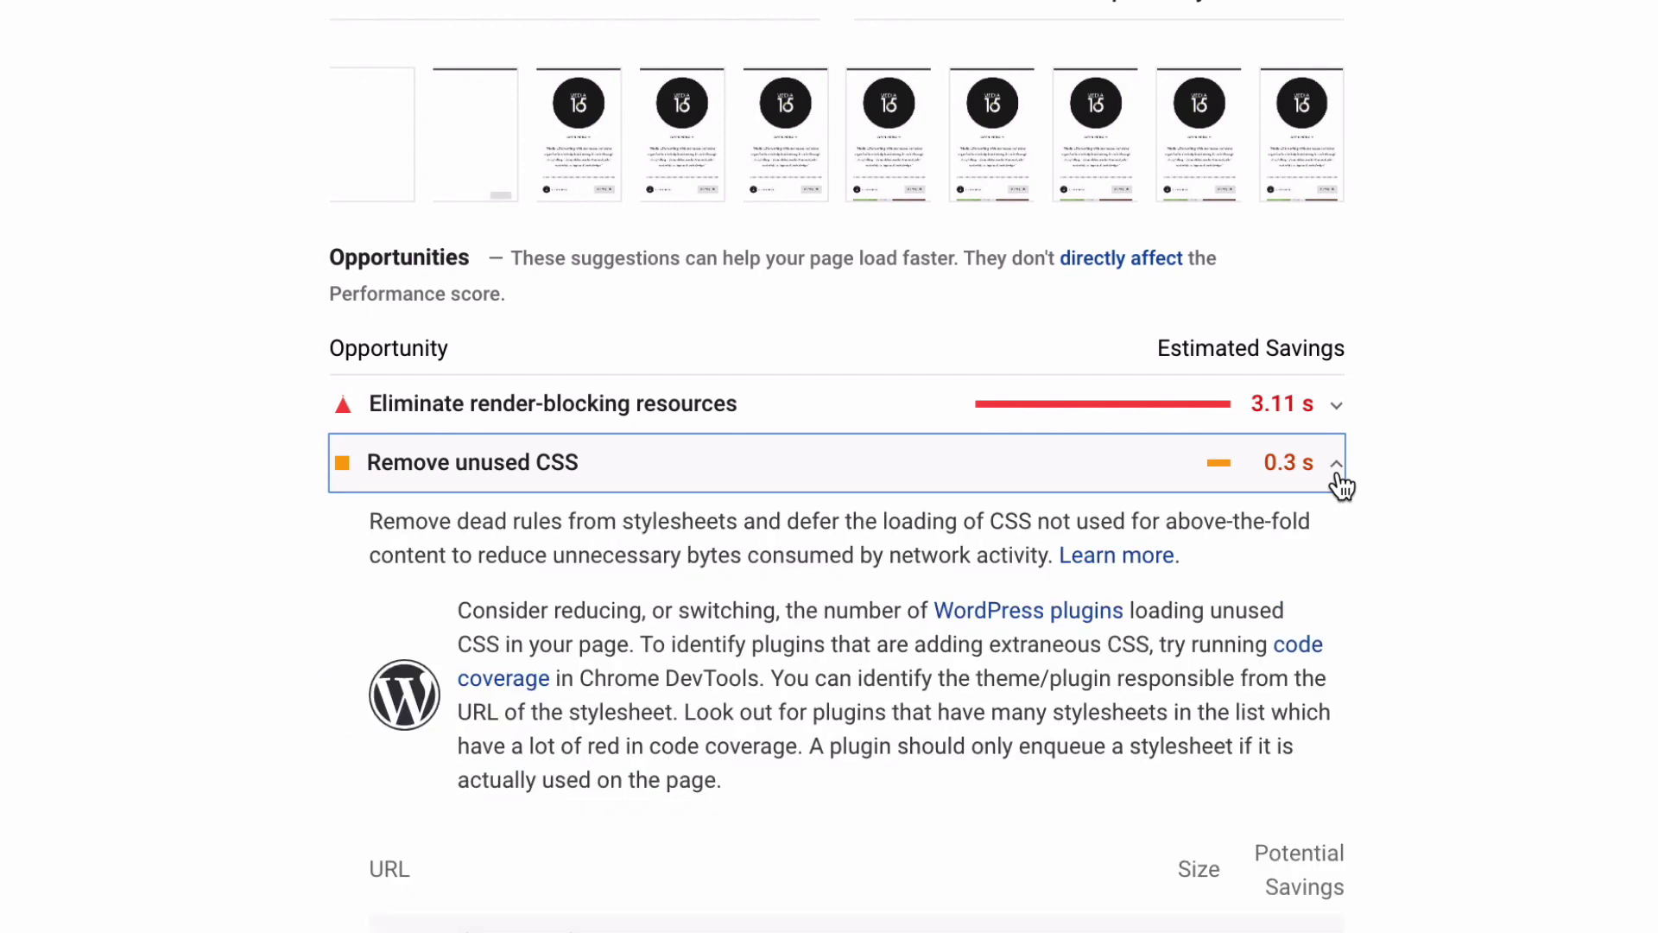
{"action": "scroll", "coordinate": [1338, 480], "scroll_direction": "down", "scroll_amount": 3}
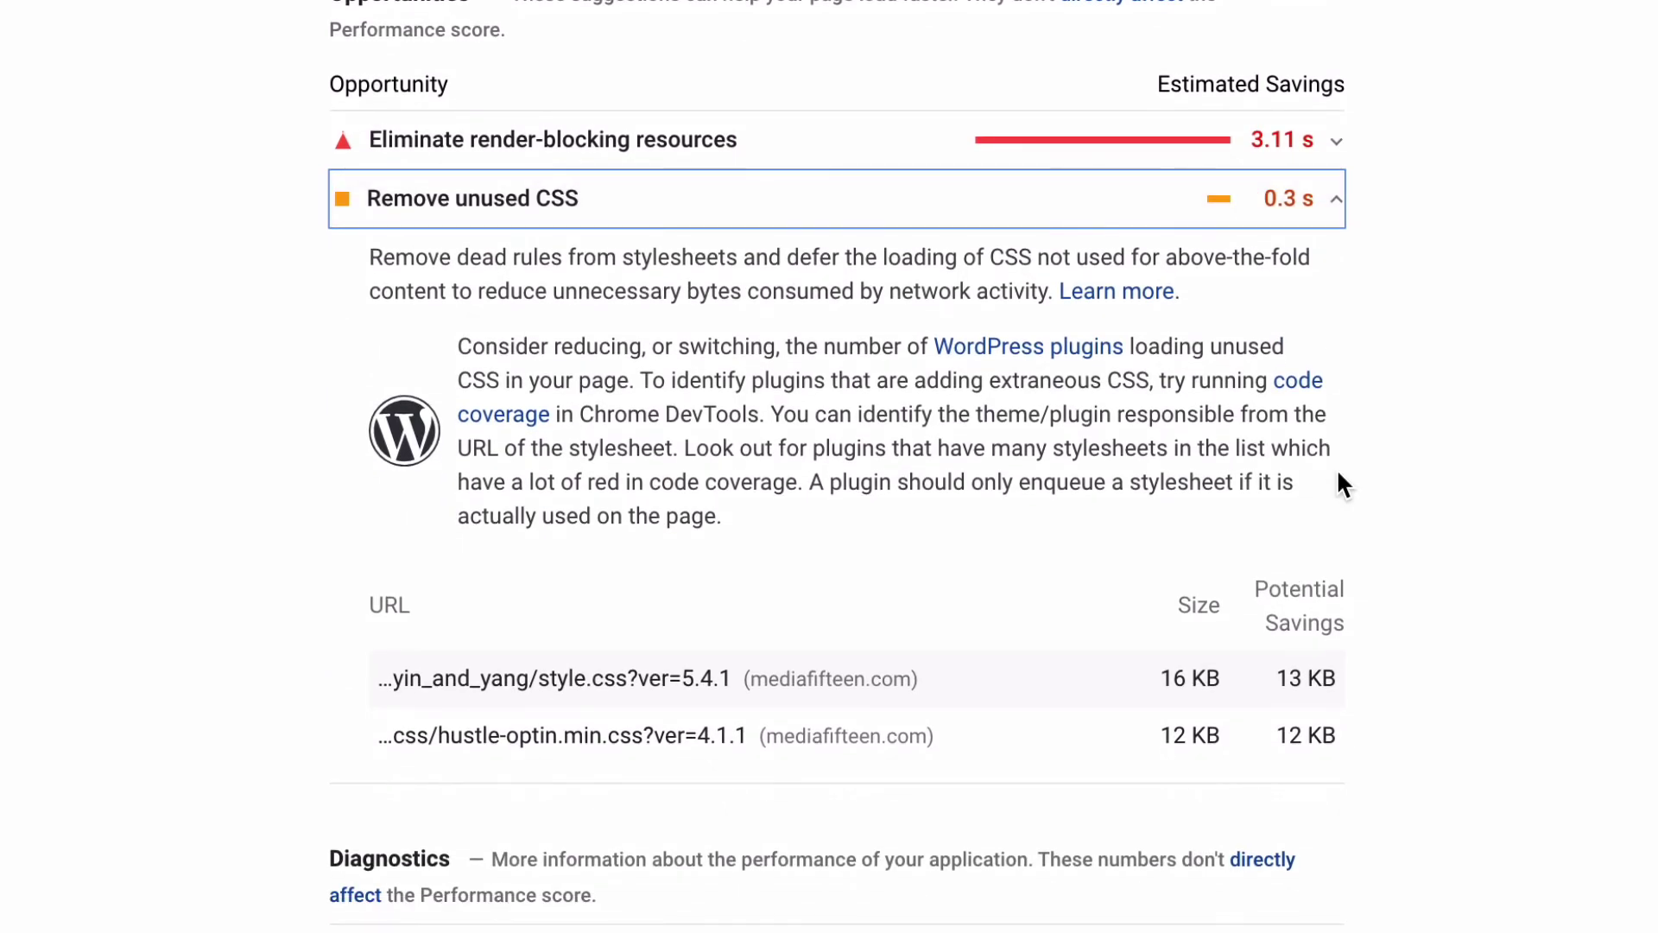